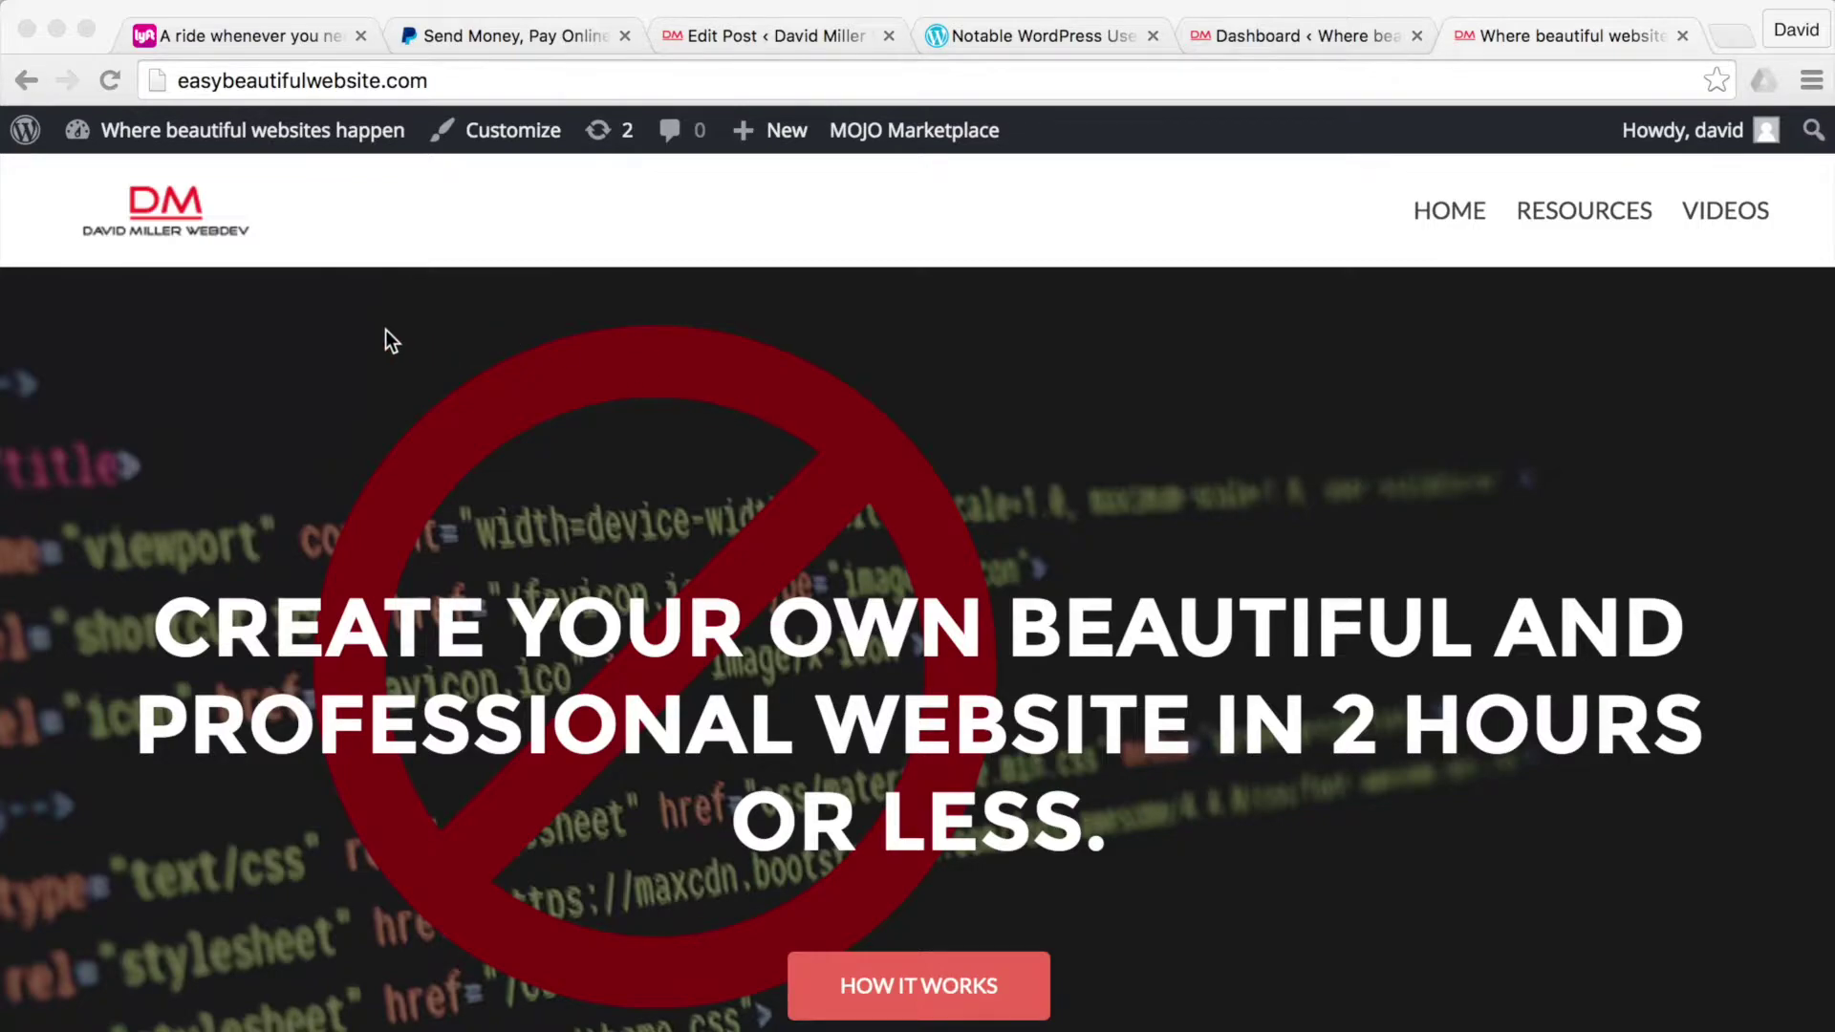
- Open the site customizer's Latest News section and turn off the option that hides it
left_click(1282, 25)
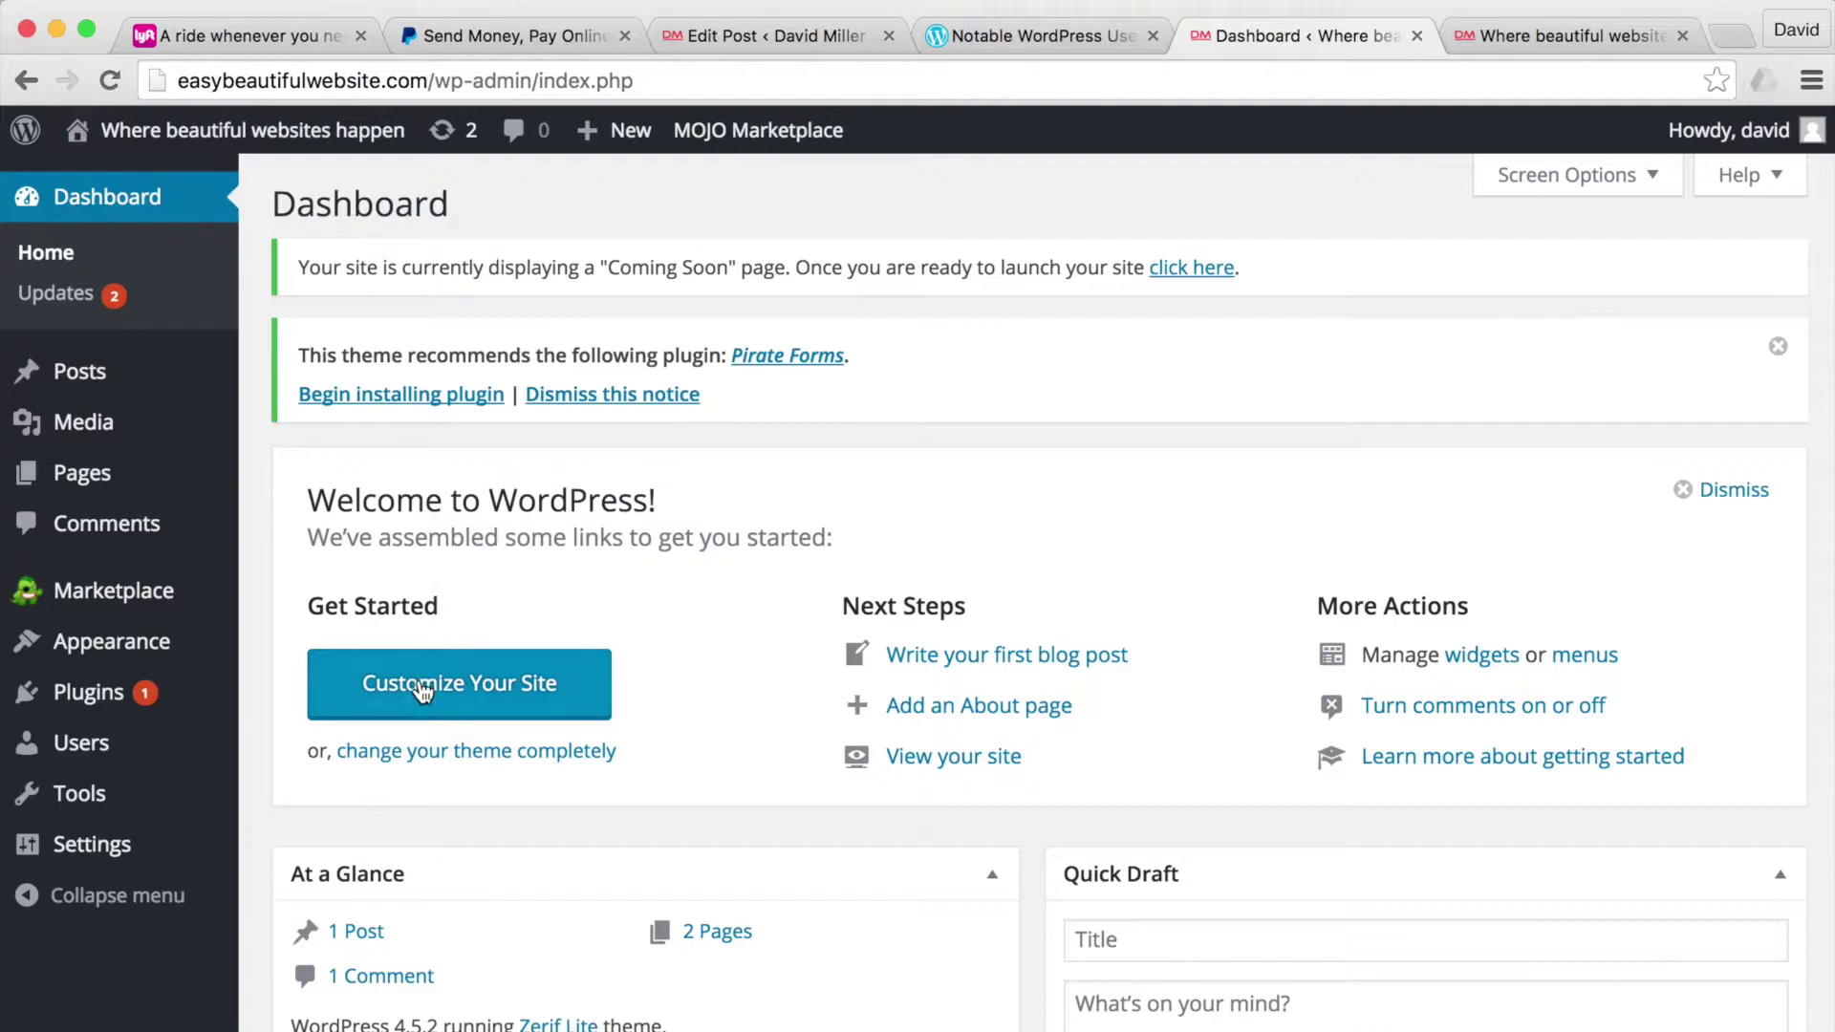
left_click(474, 690)
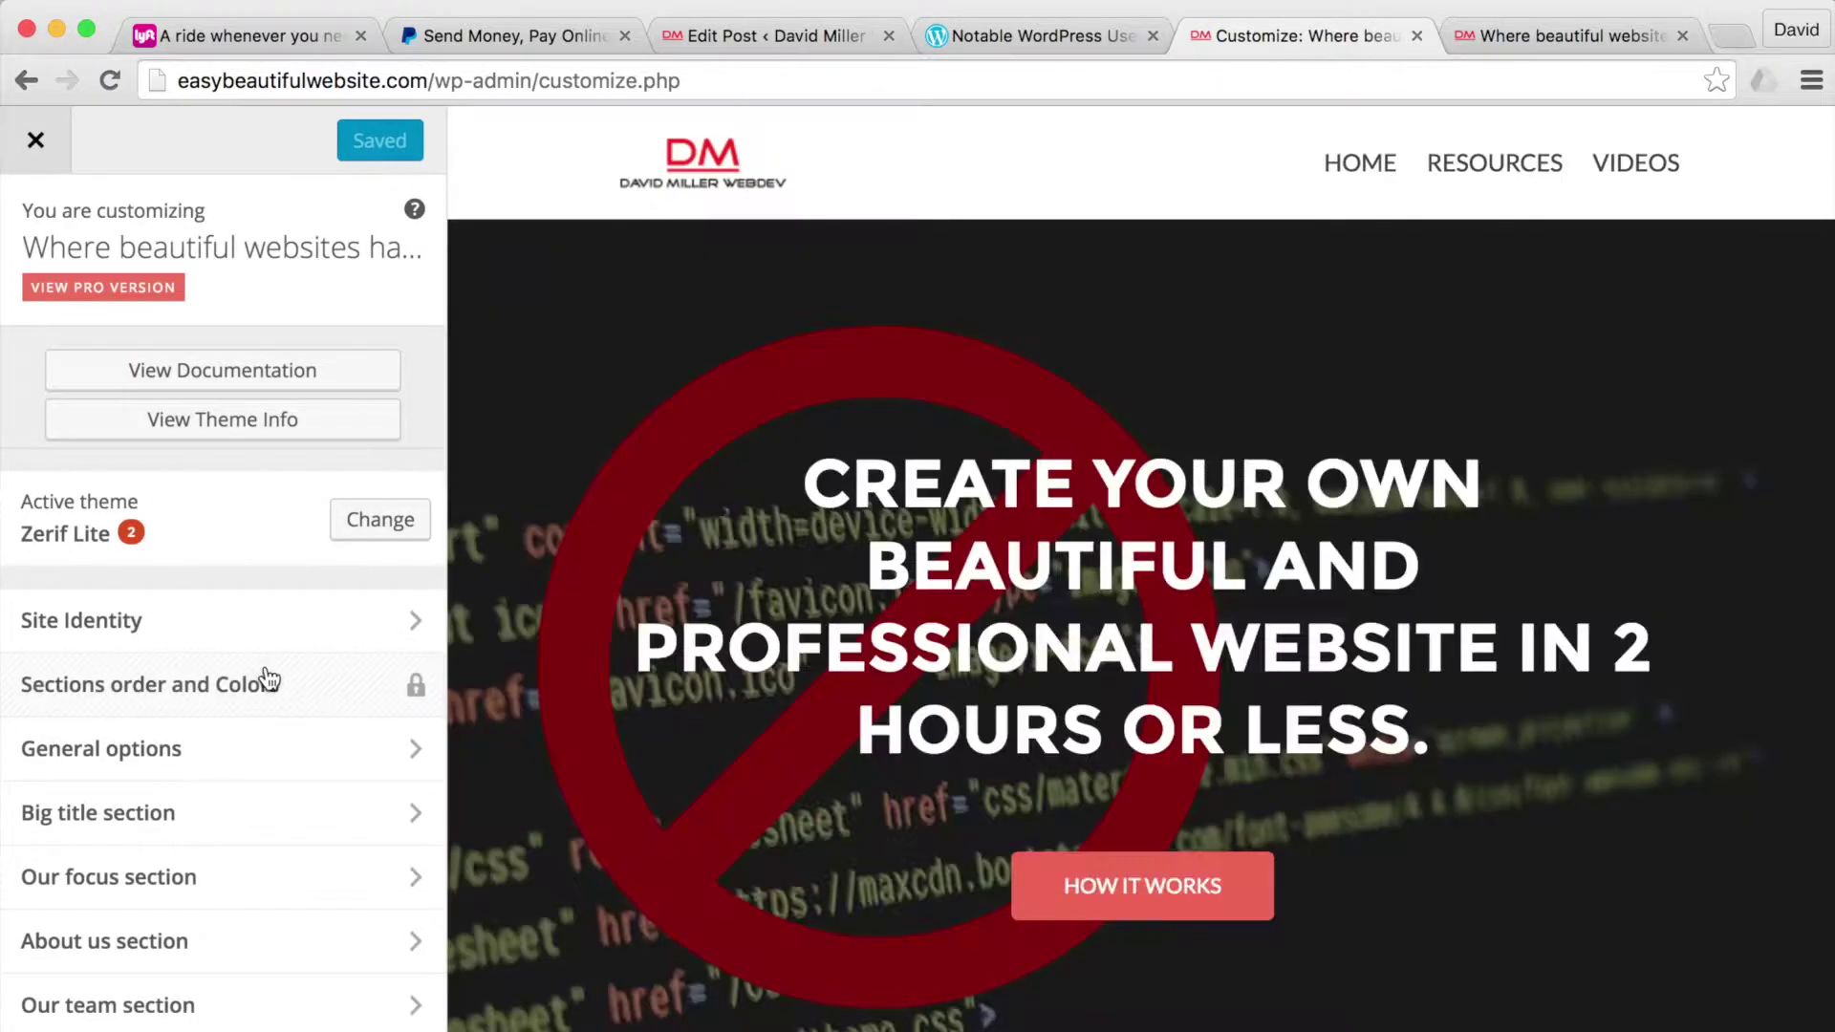
scroll(226, 630, "down", 5)
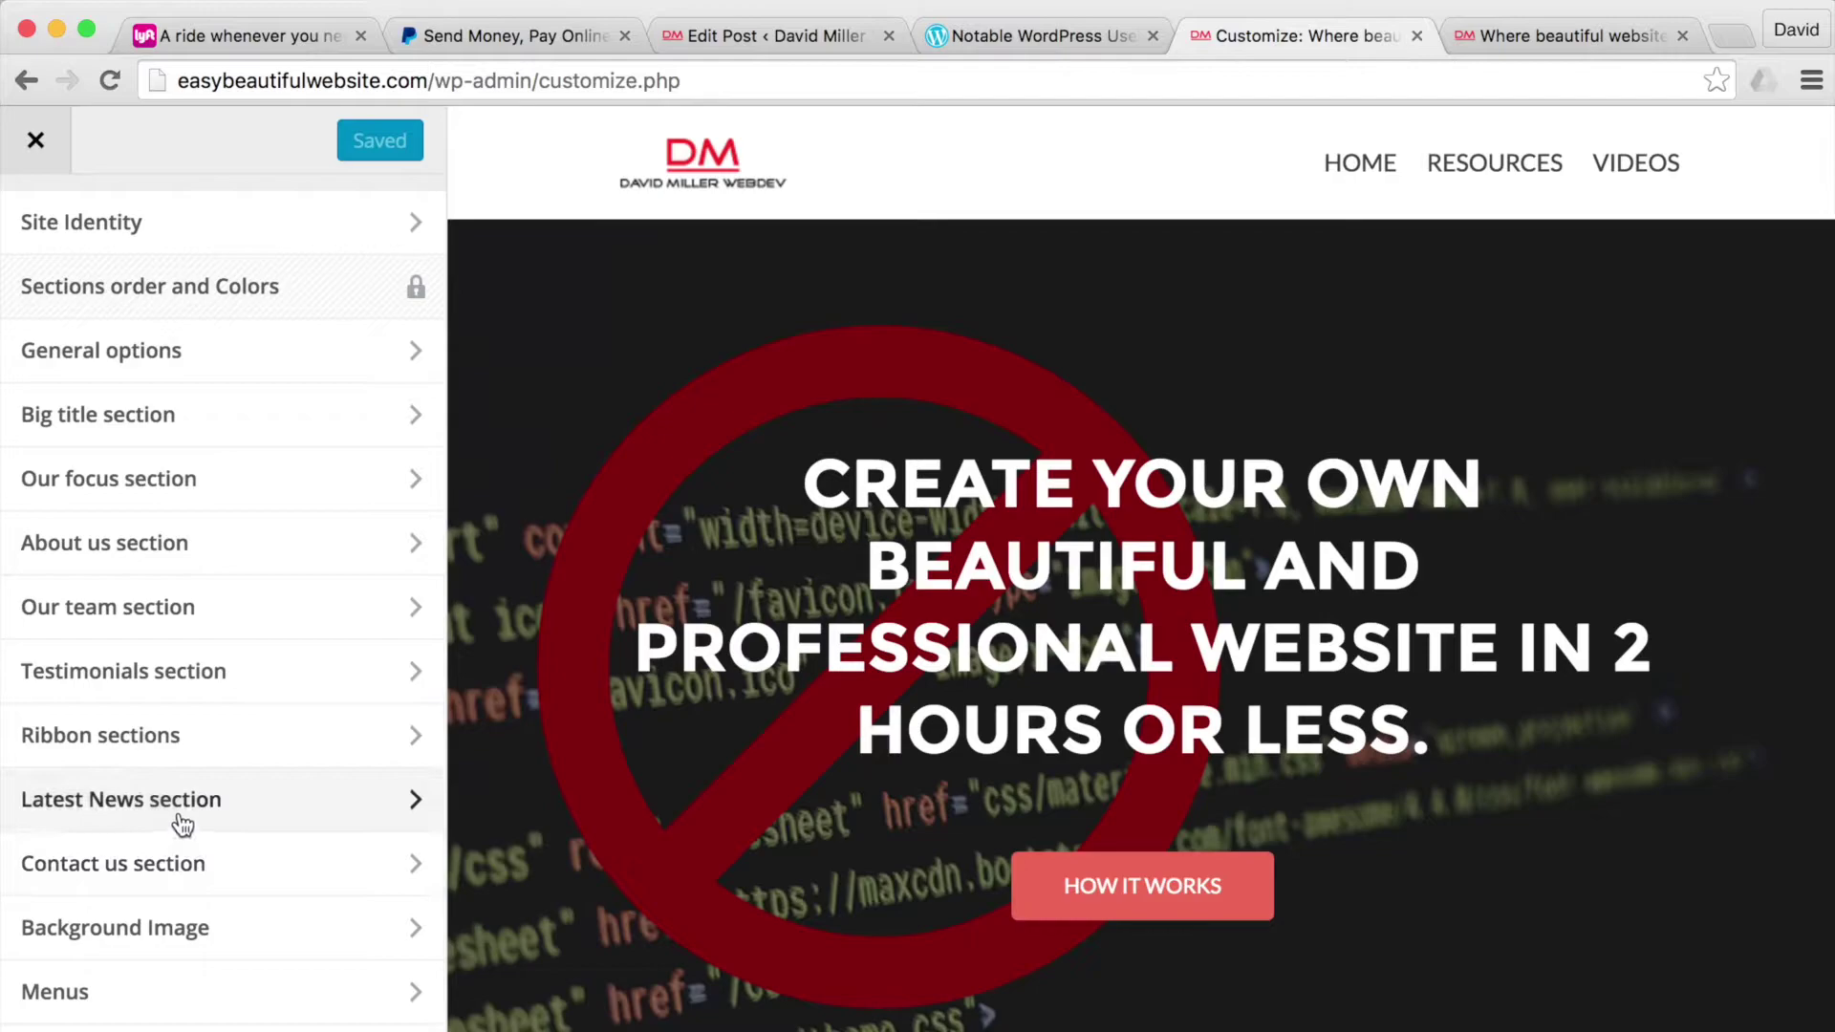
left_click(162, 799)
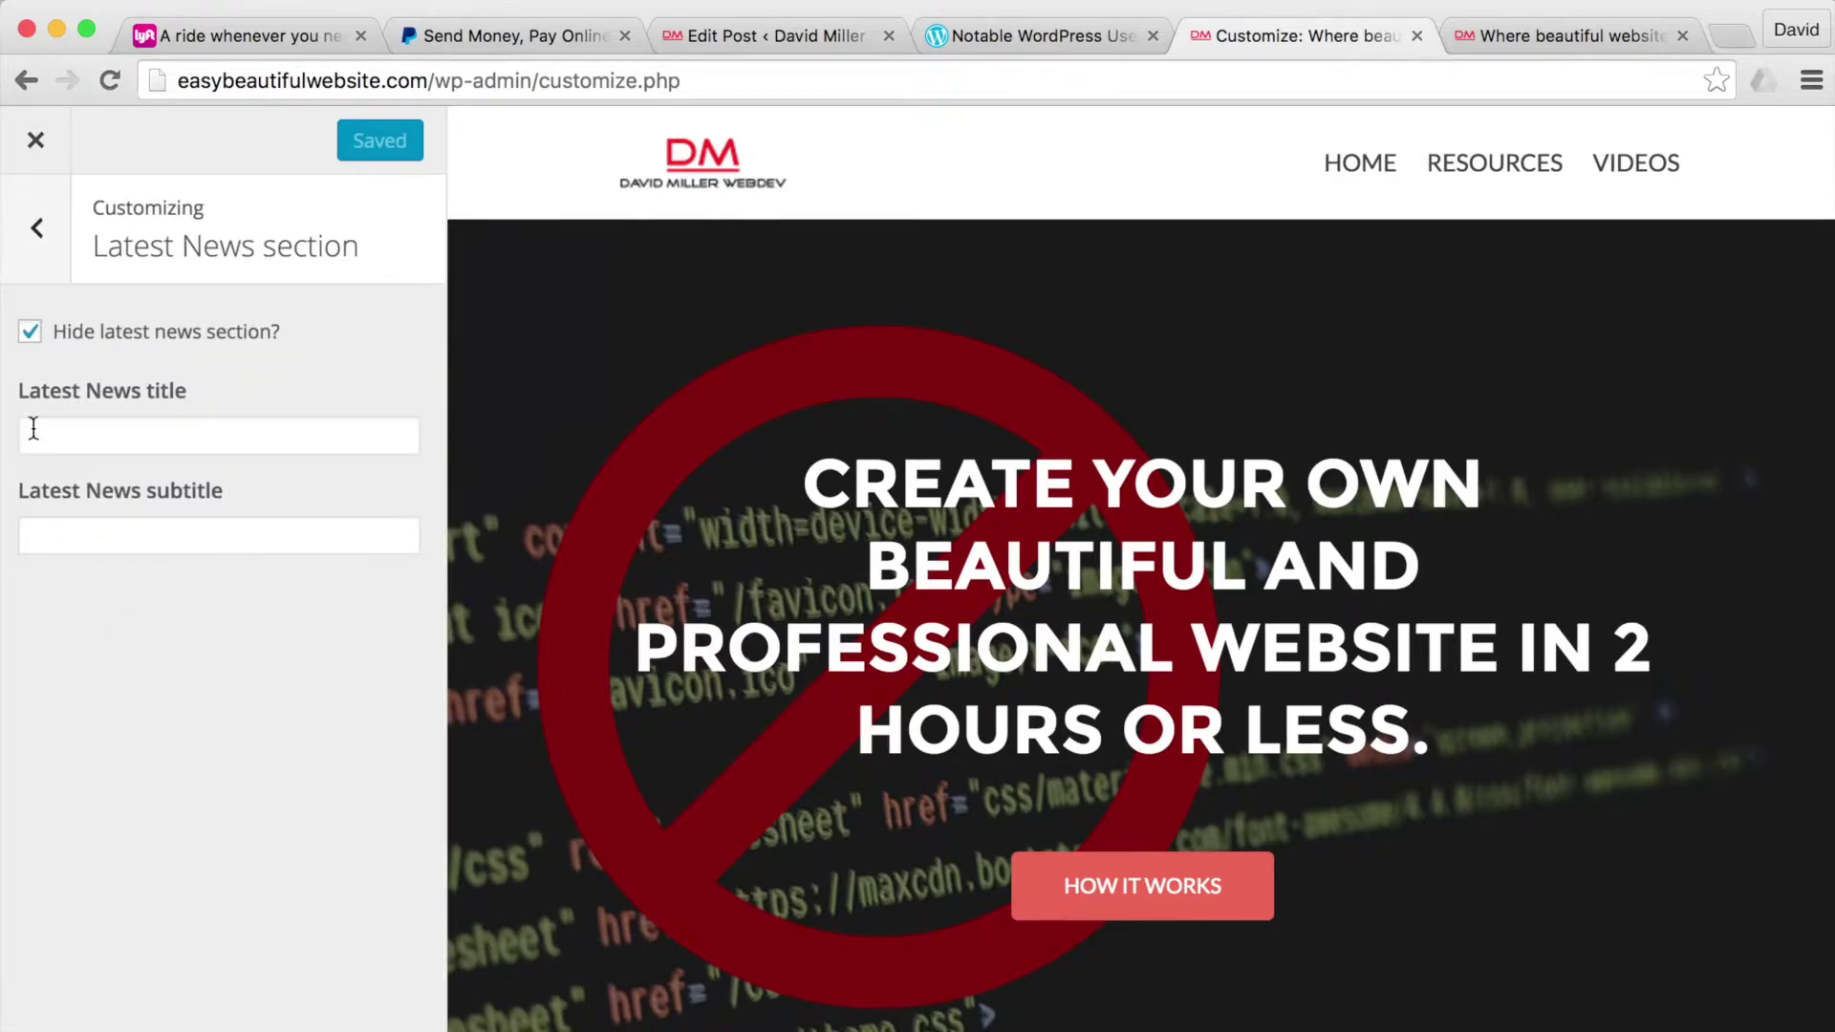
left_click(32, 333)
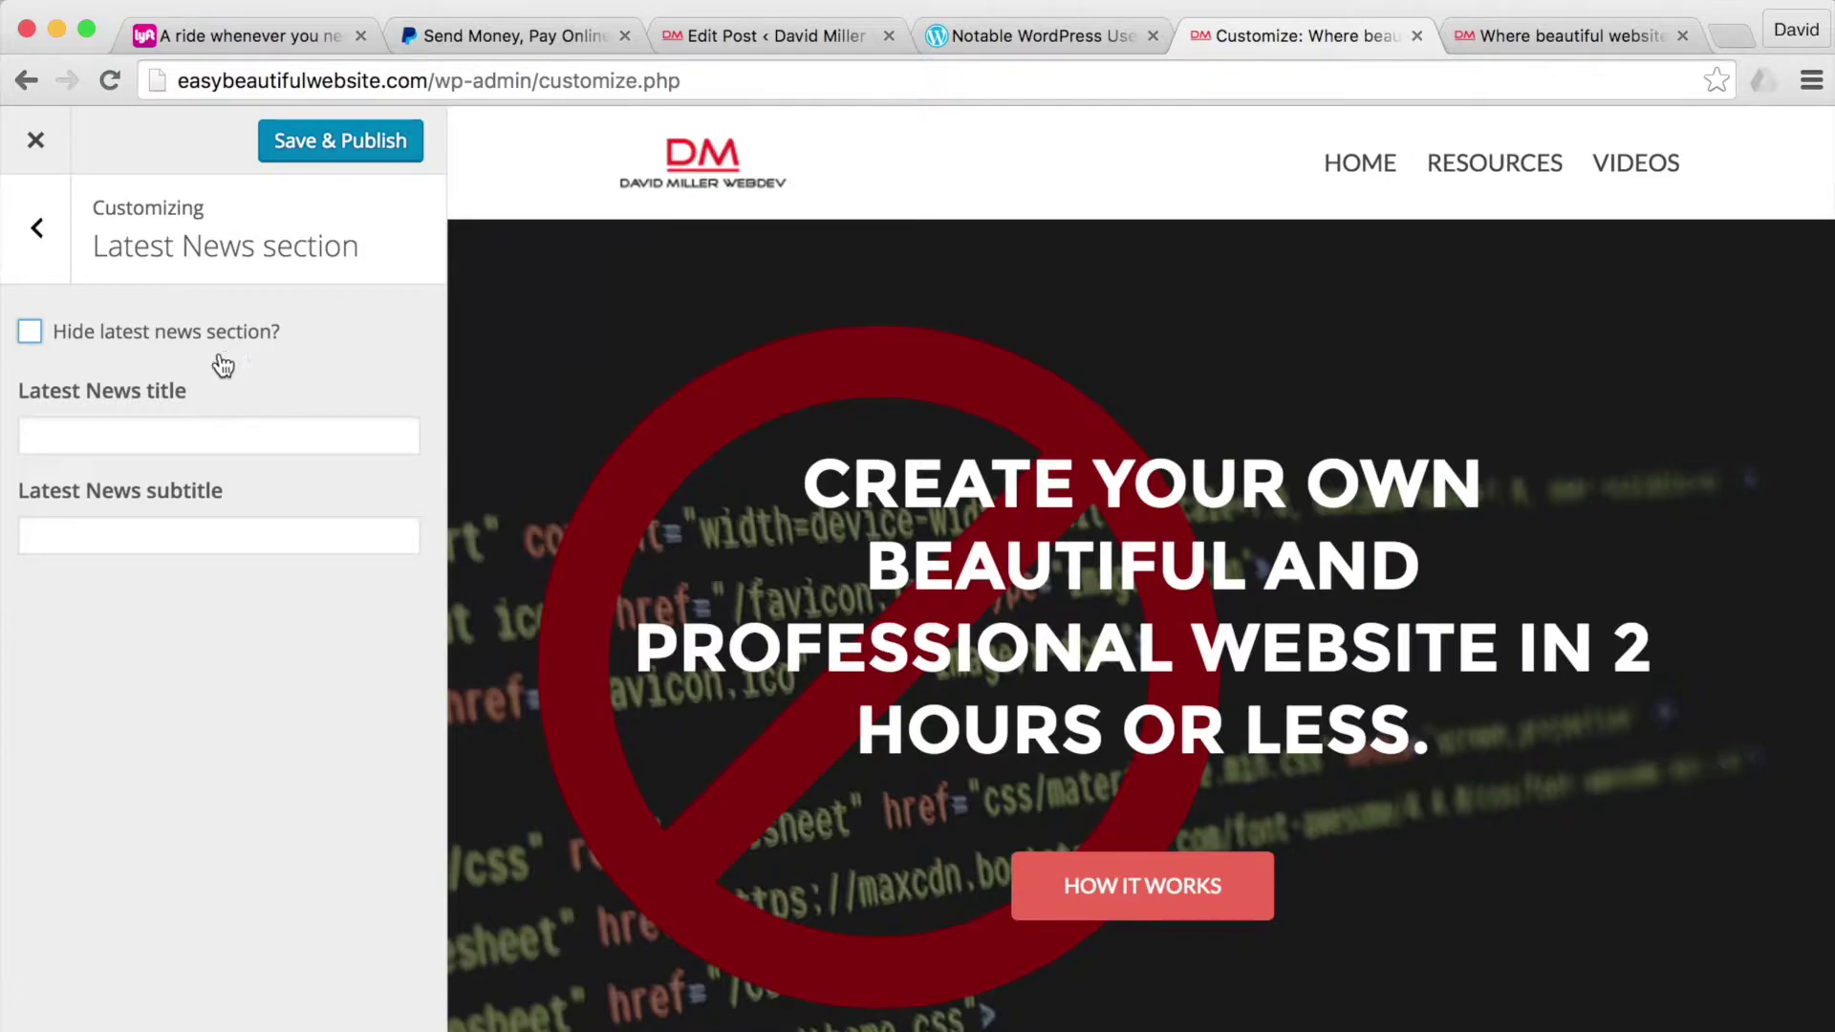
- Title the Latest News section with the owner's first name plus "Thought's", subtitle it "Ideas on building a website", and publish the changes
left_click(134, 439)
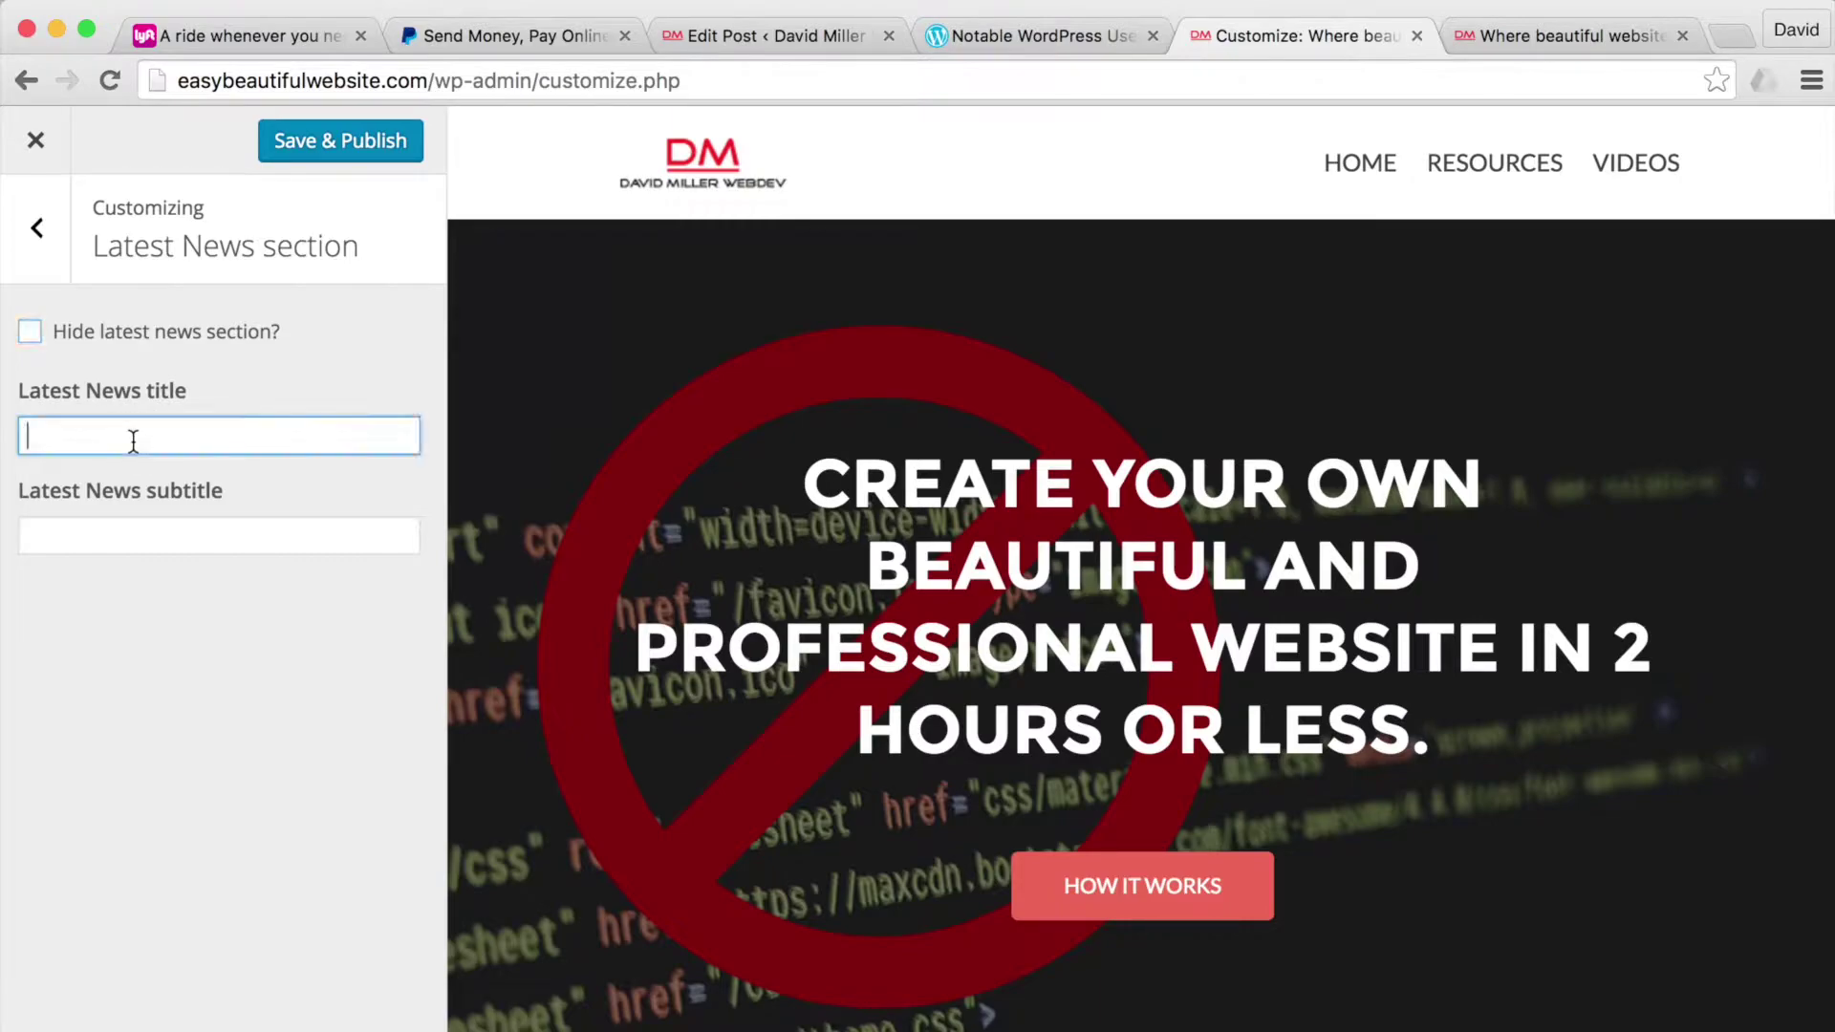
type("David Thought's")
left_click(119, 521)
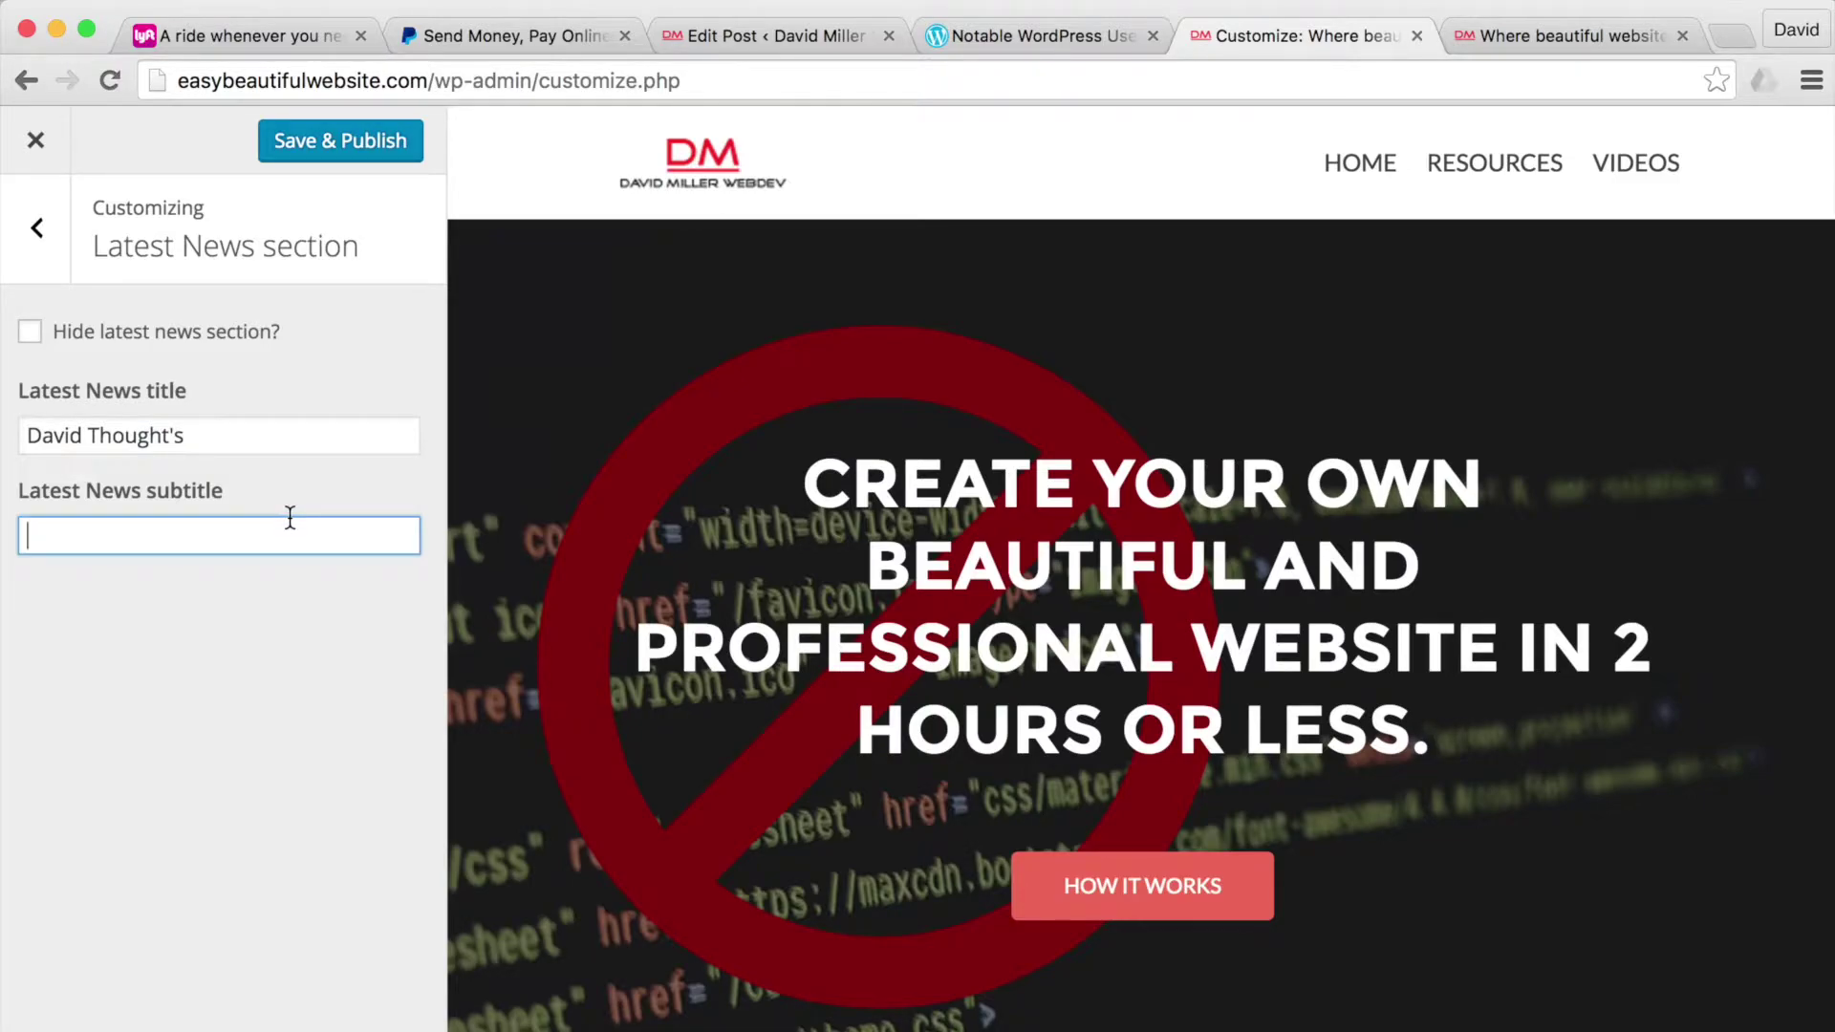
type("Ideas On")
key("BackSpace")
type("on building")
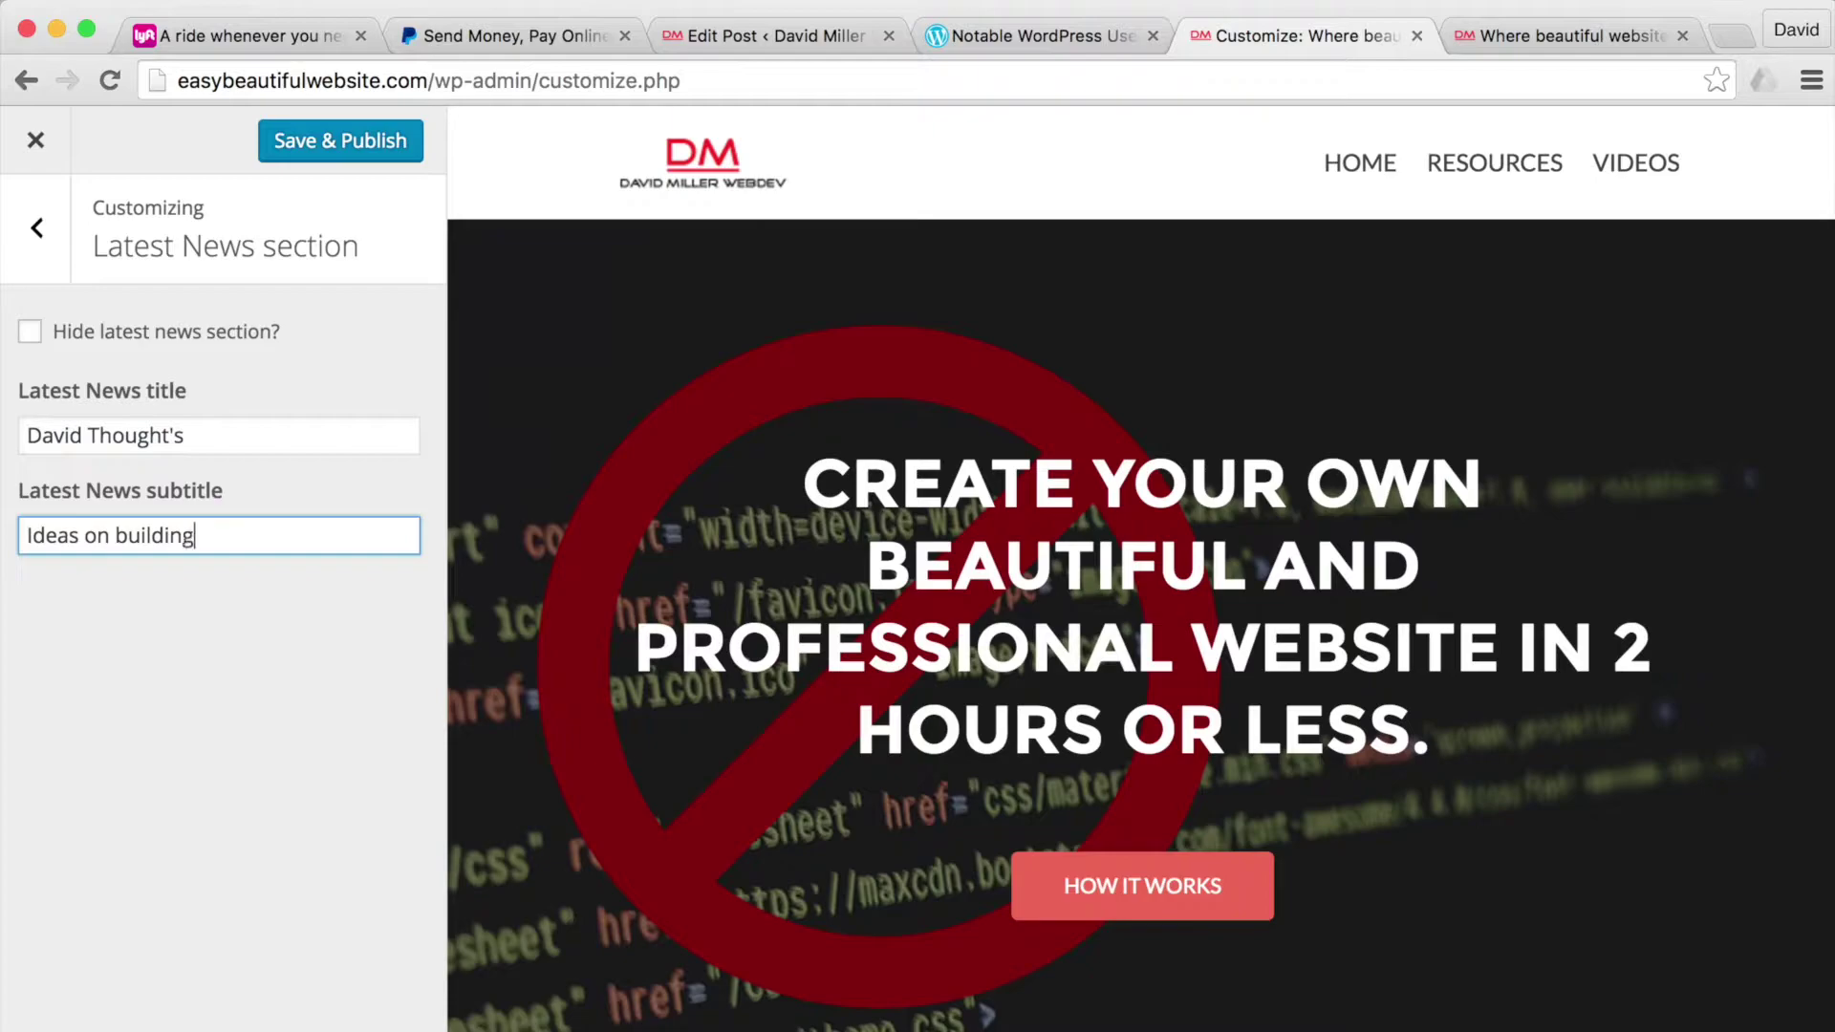
type(" a website")
left_click(347, 144)
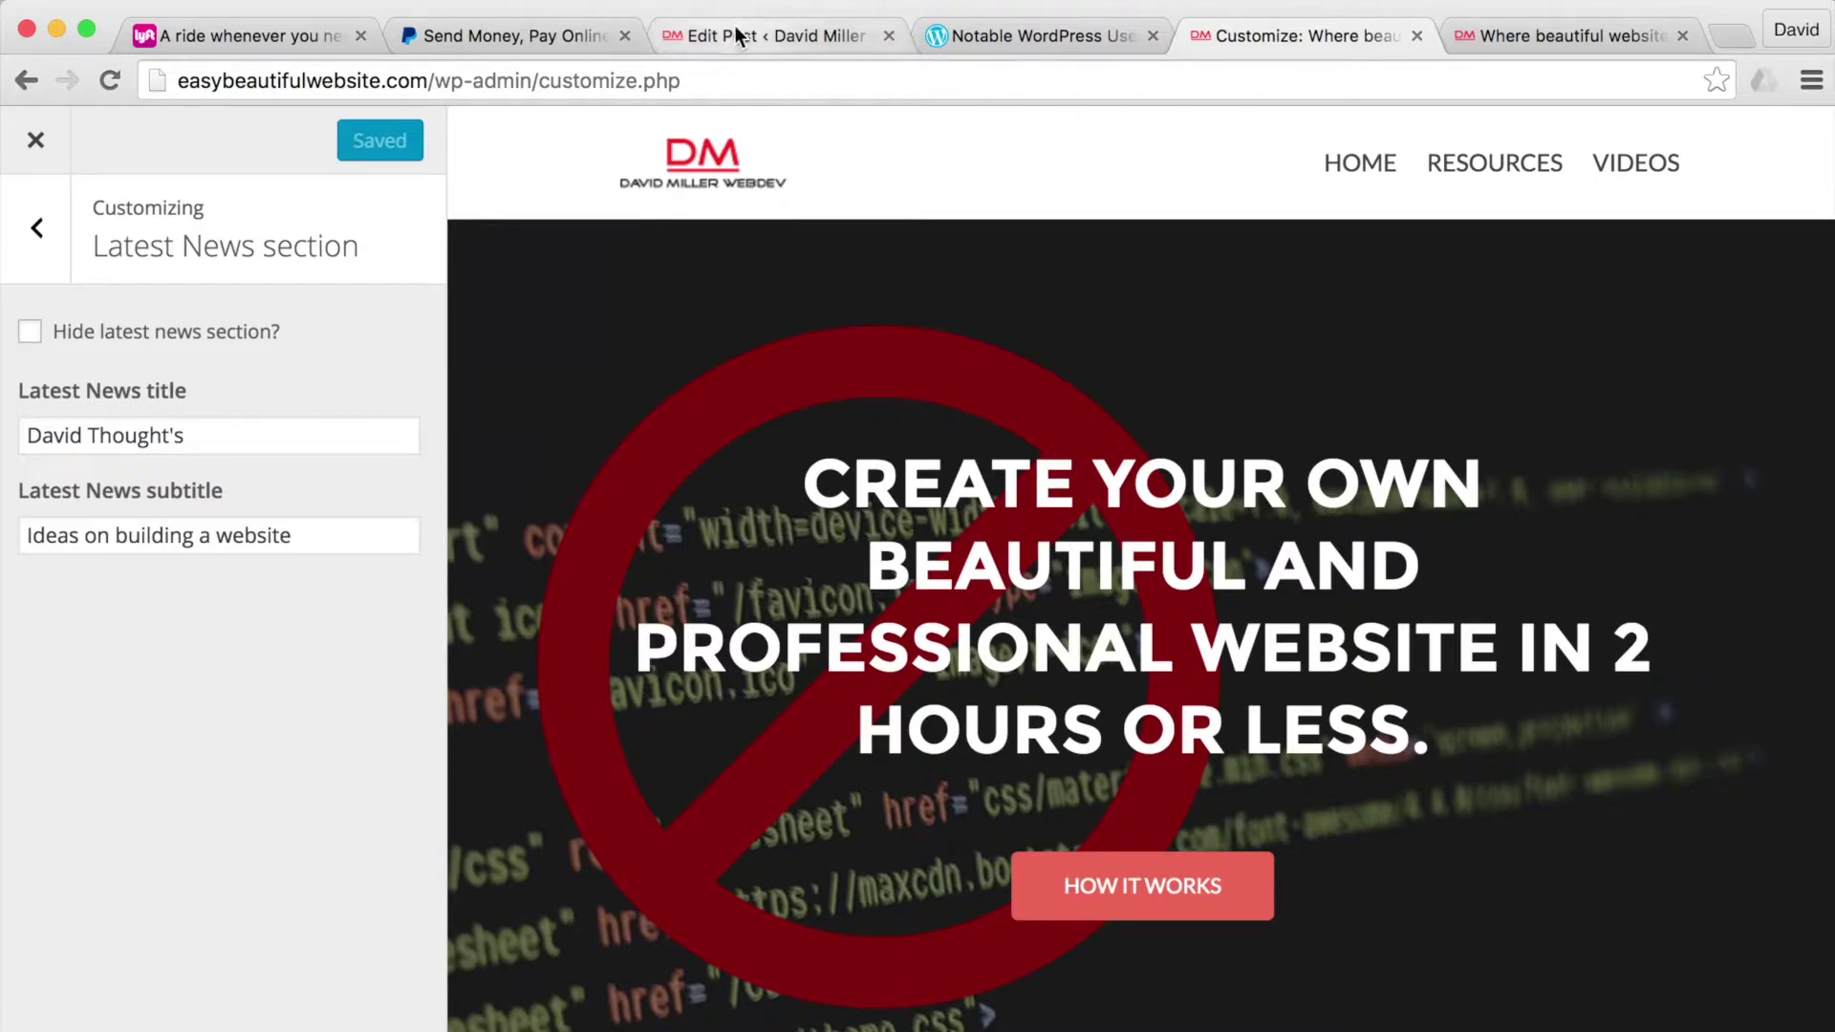
- Reload the live homepage and examine the Latest News section with its title, subtitle and post preview
left_click(1547, 31)
left_click(109, 80)
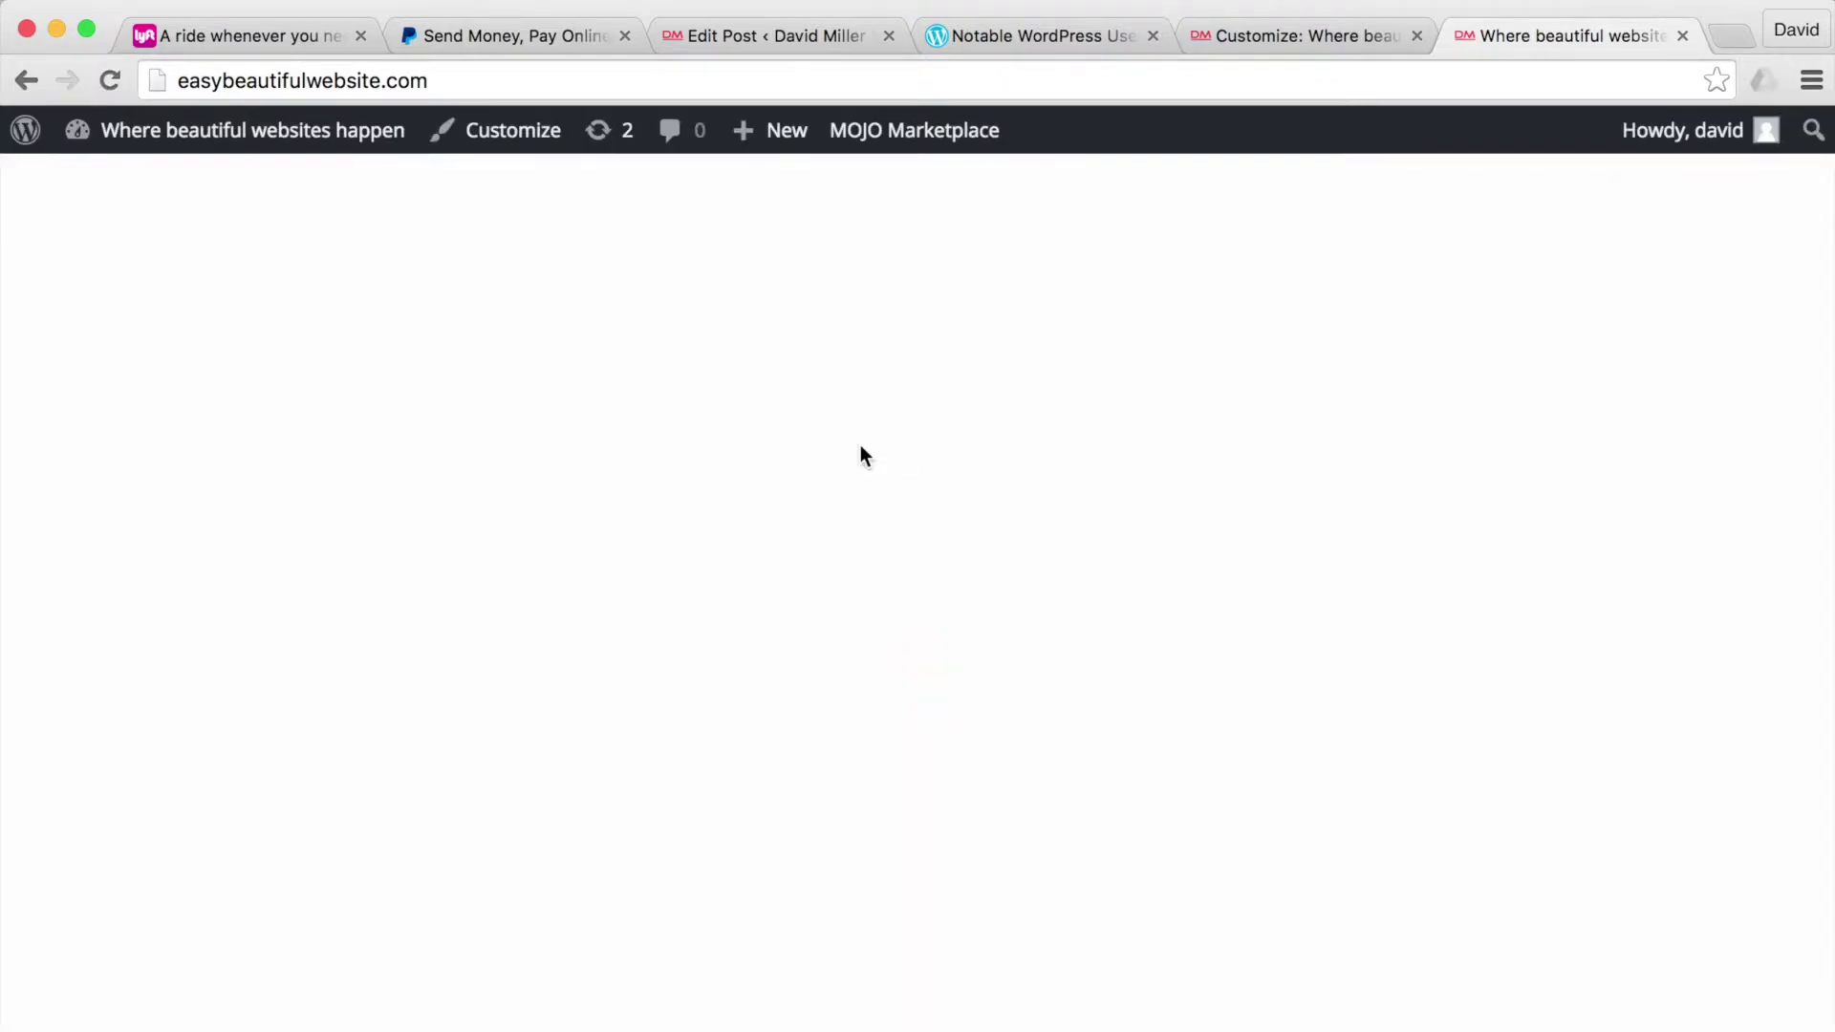
scroll(860, 444, "down", 8)
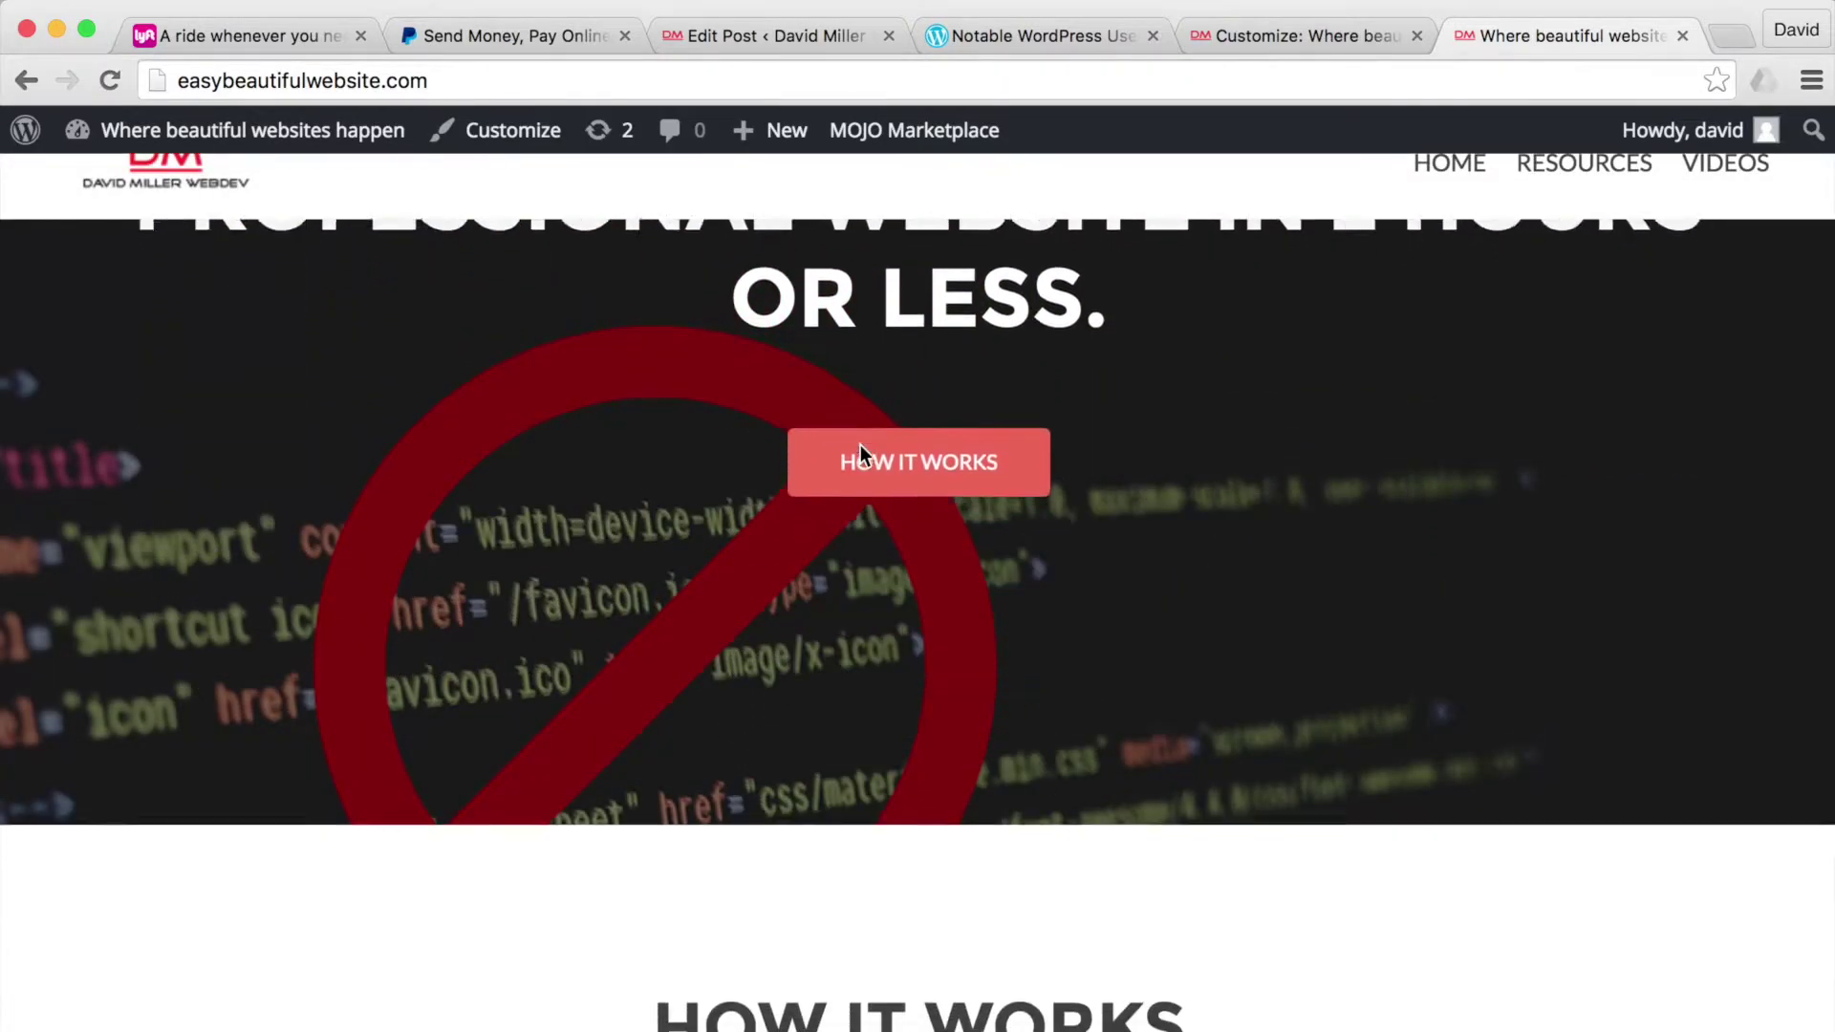
scroll(860, 444, "down", 10)
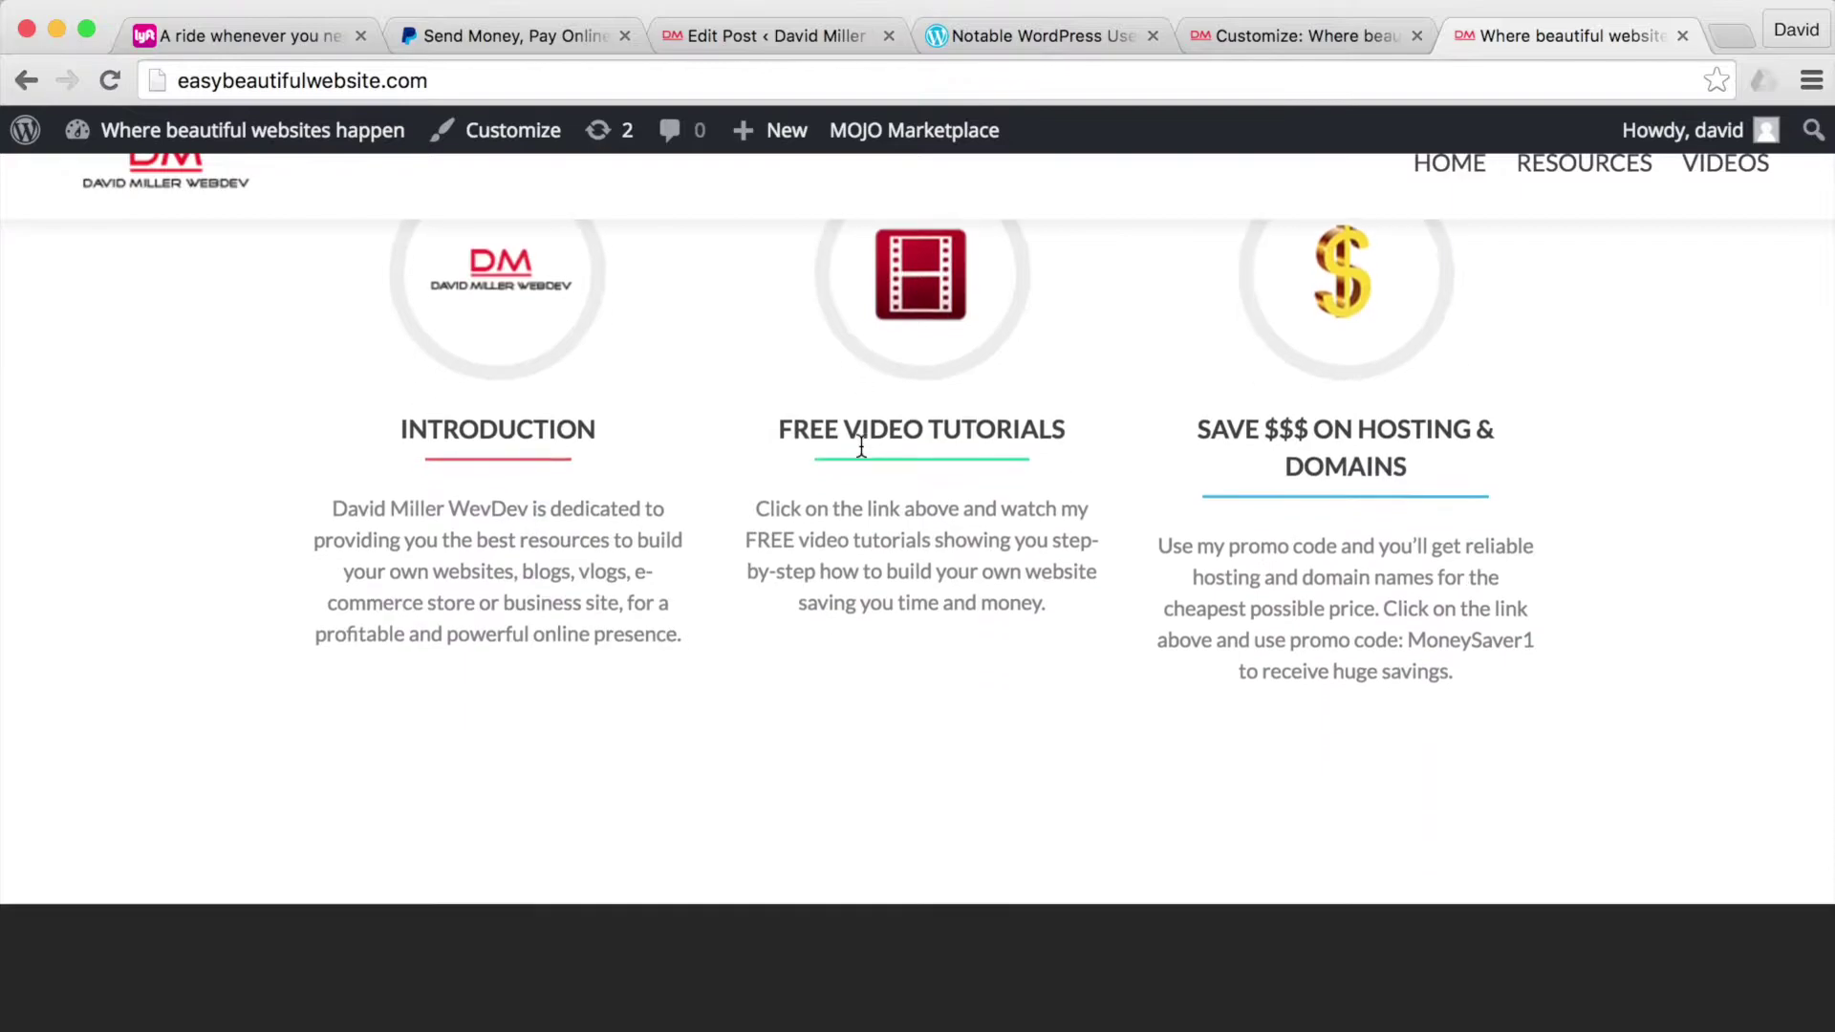
scroll(860, 444, "down", 5)
scroll(860, 445, "down", 8)
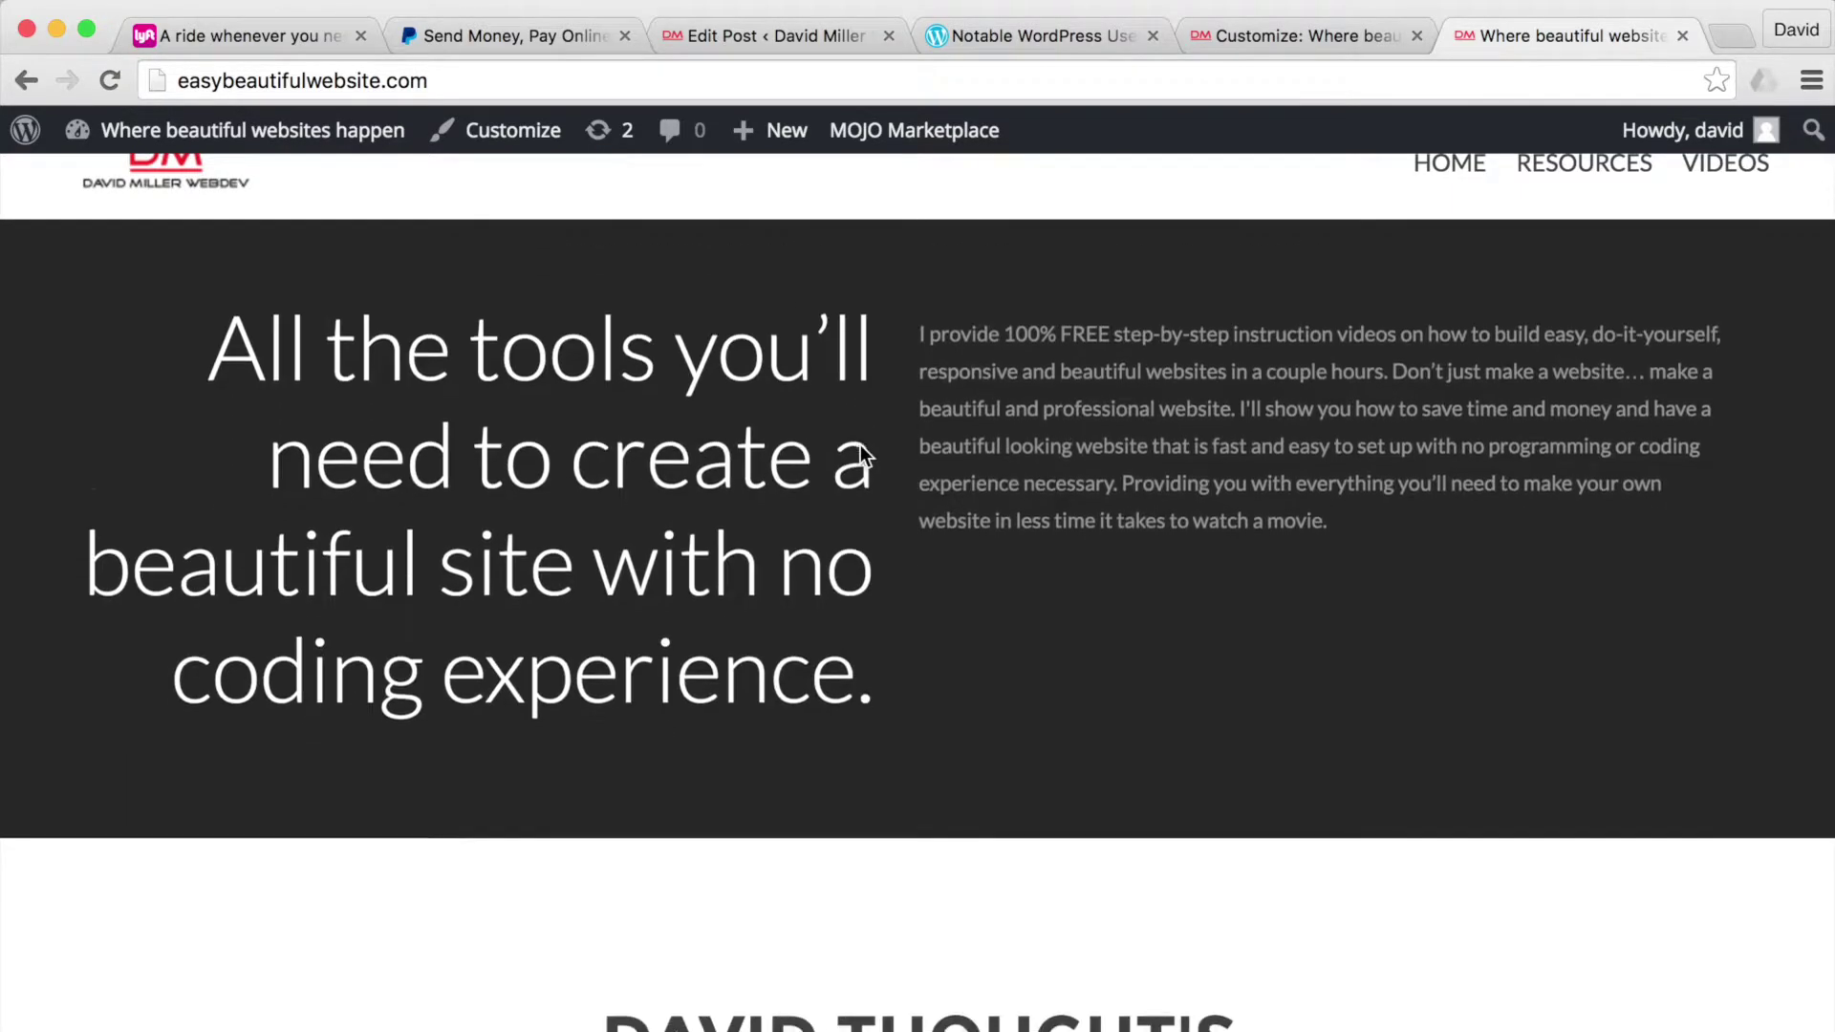
scroll(860, 449, "down", 4)
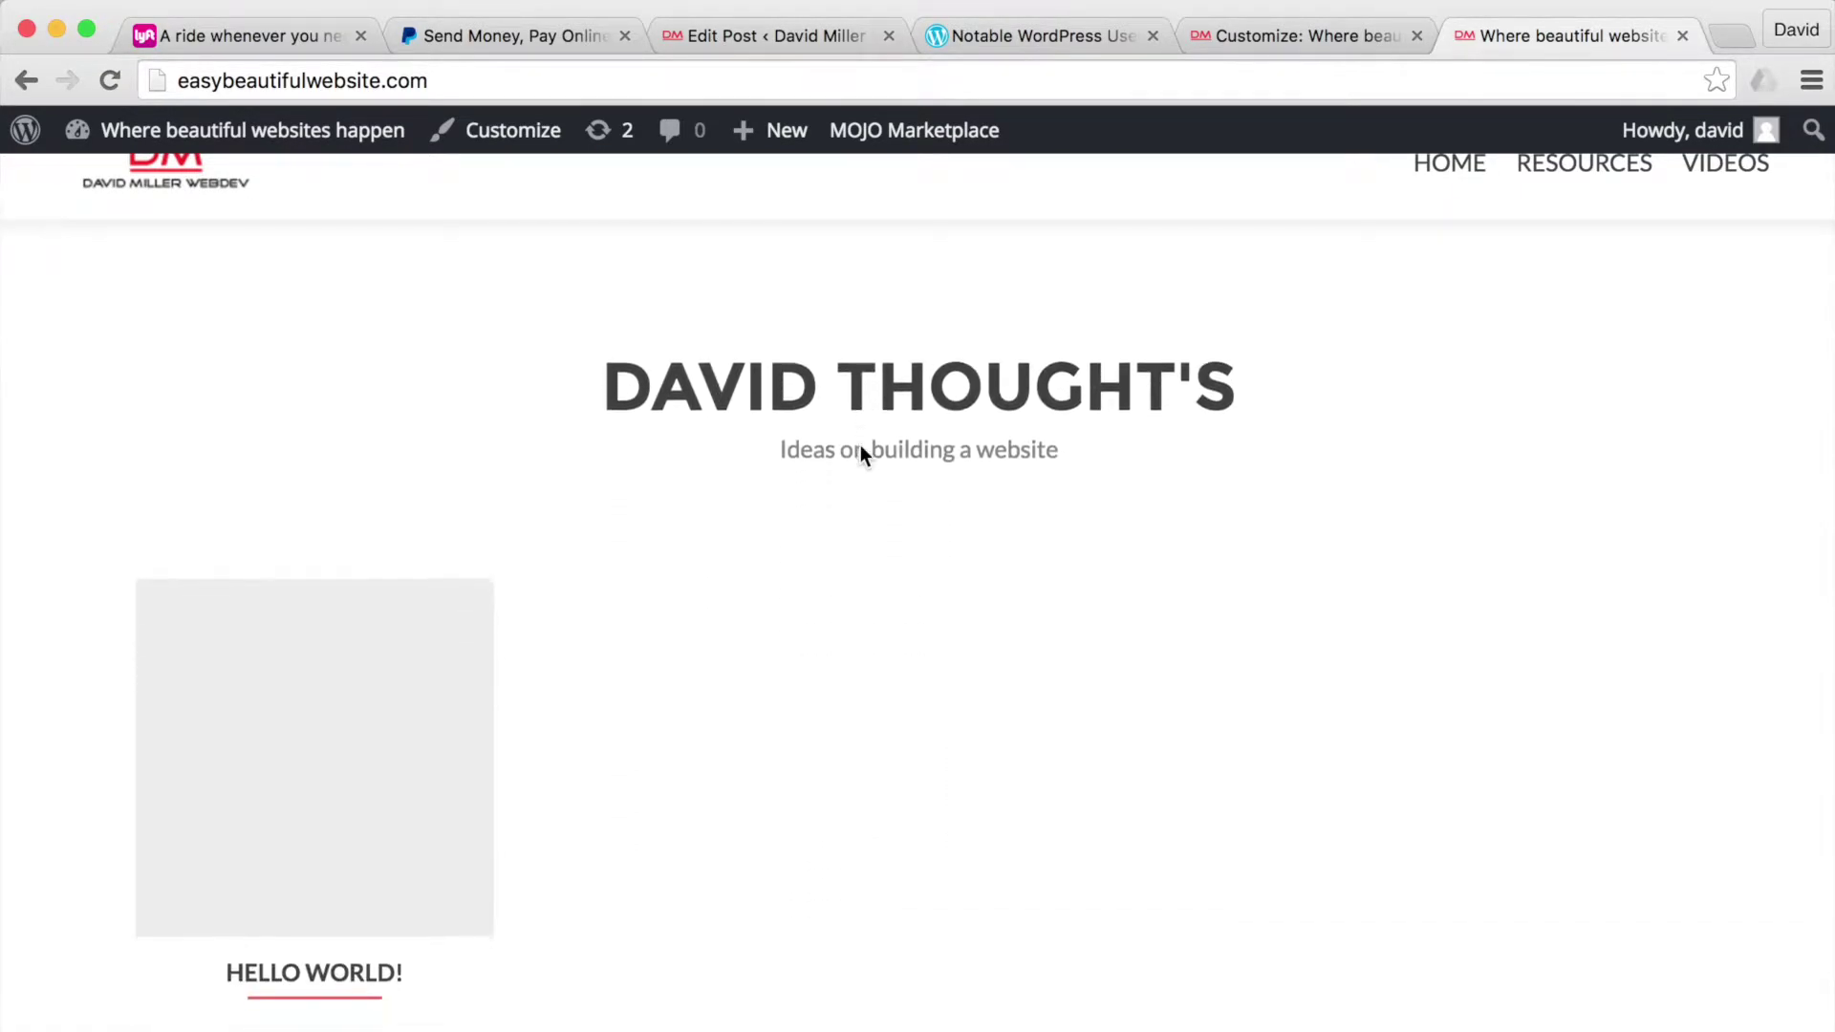
scroll(860, 449, "up", 3)
scroll(860, 445, "down", 2)
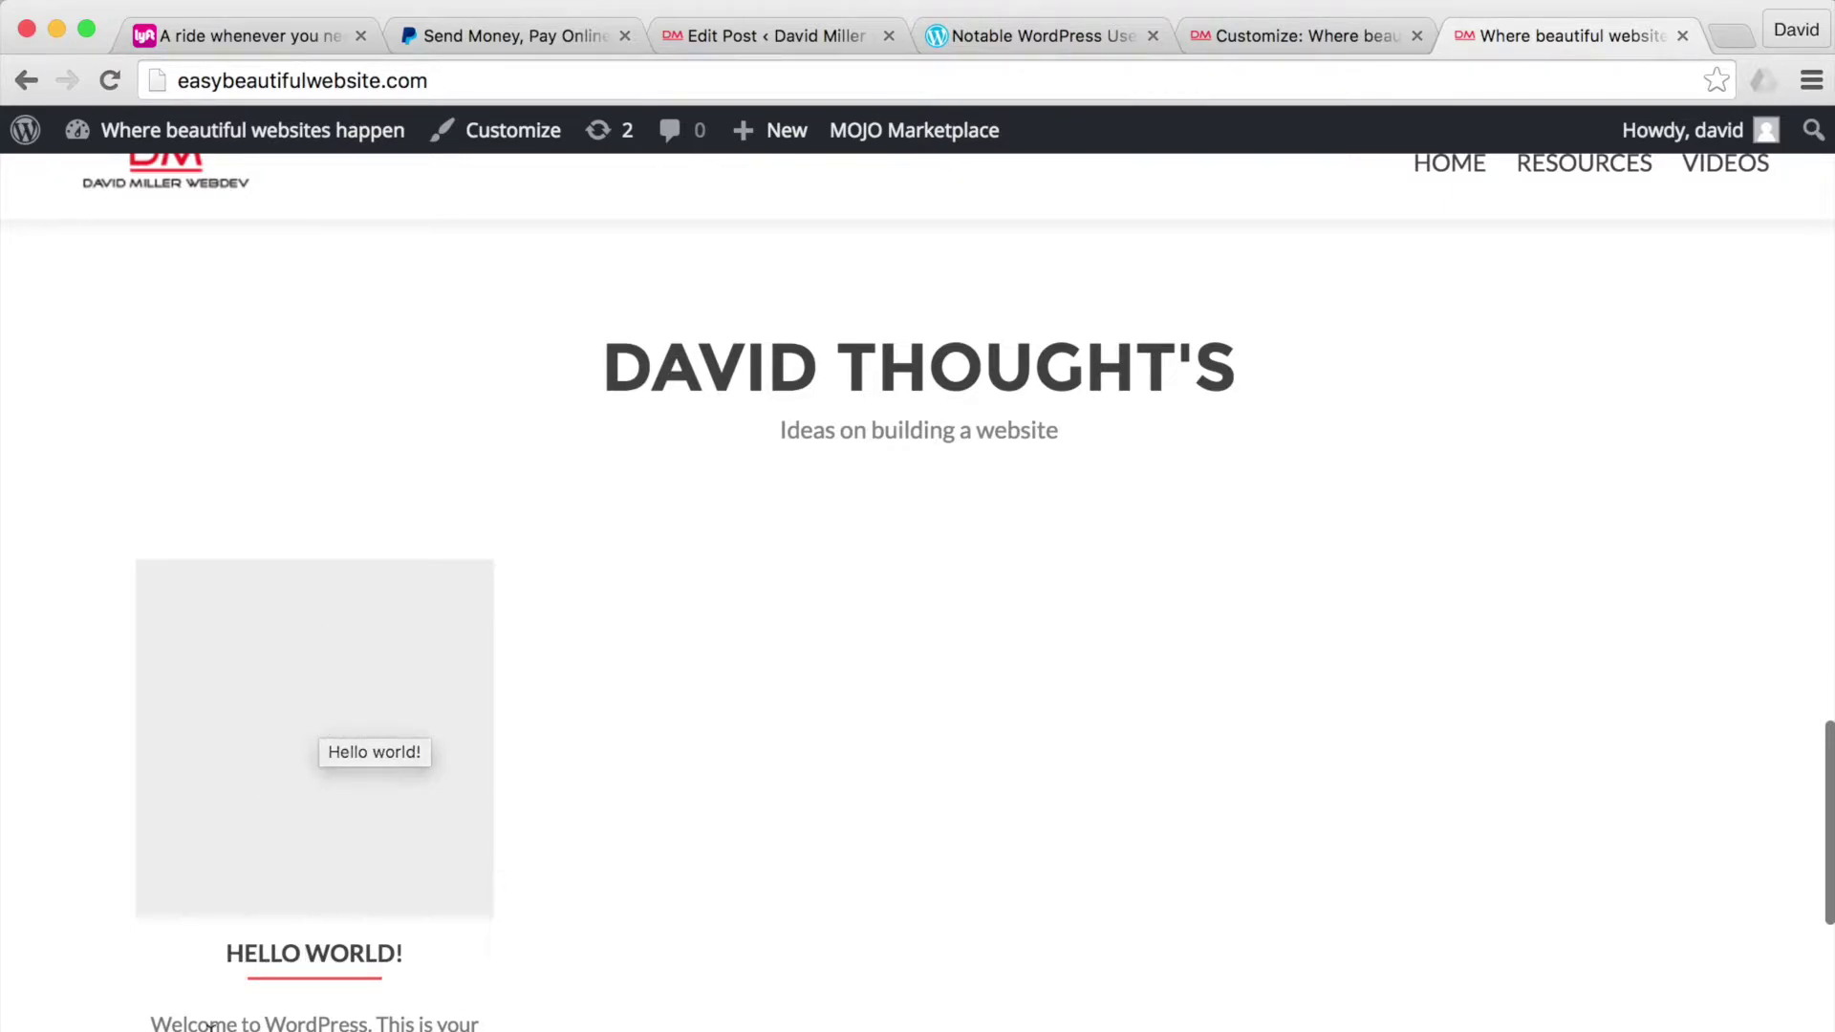
left_click_drag(170, 1022, 482, 1027)
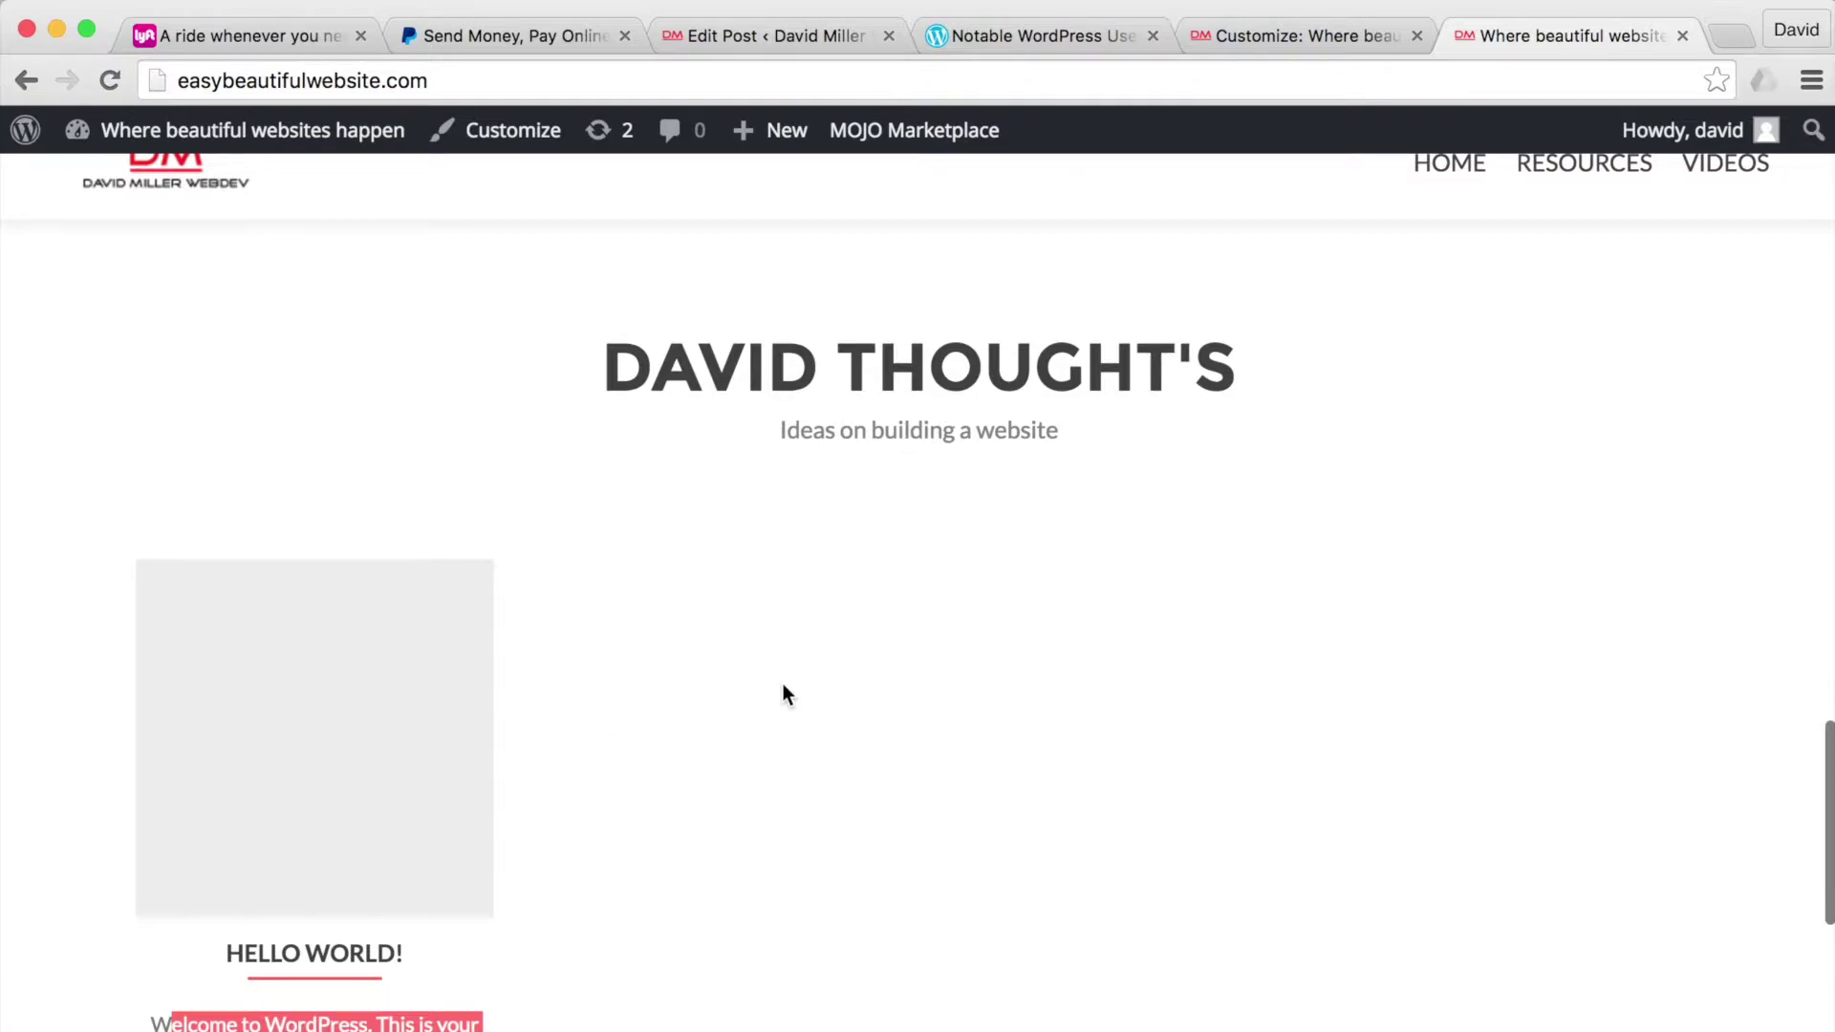
- Leave the customizer and open the "Hello world!" post for editing
mouse_move(257, 137)
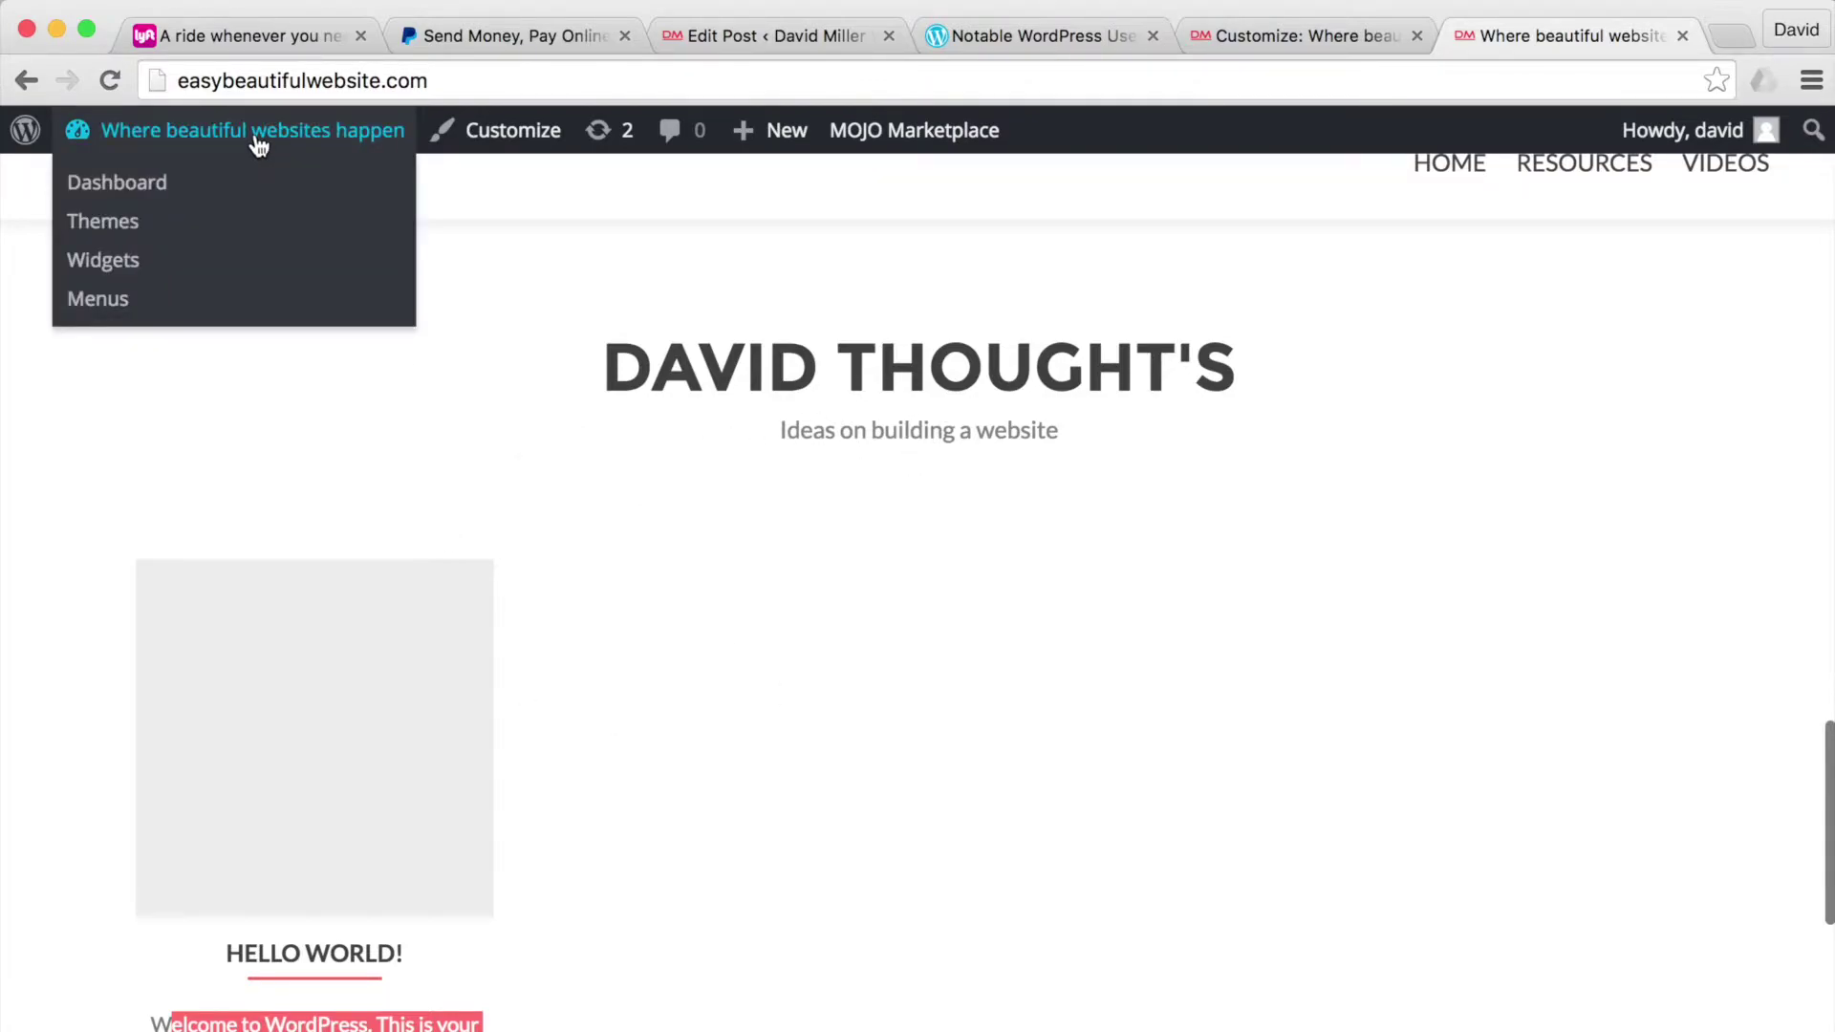
left_click(1292, 35)
left_click(35, 140)
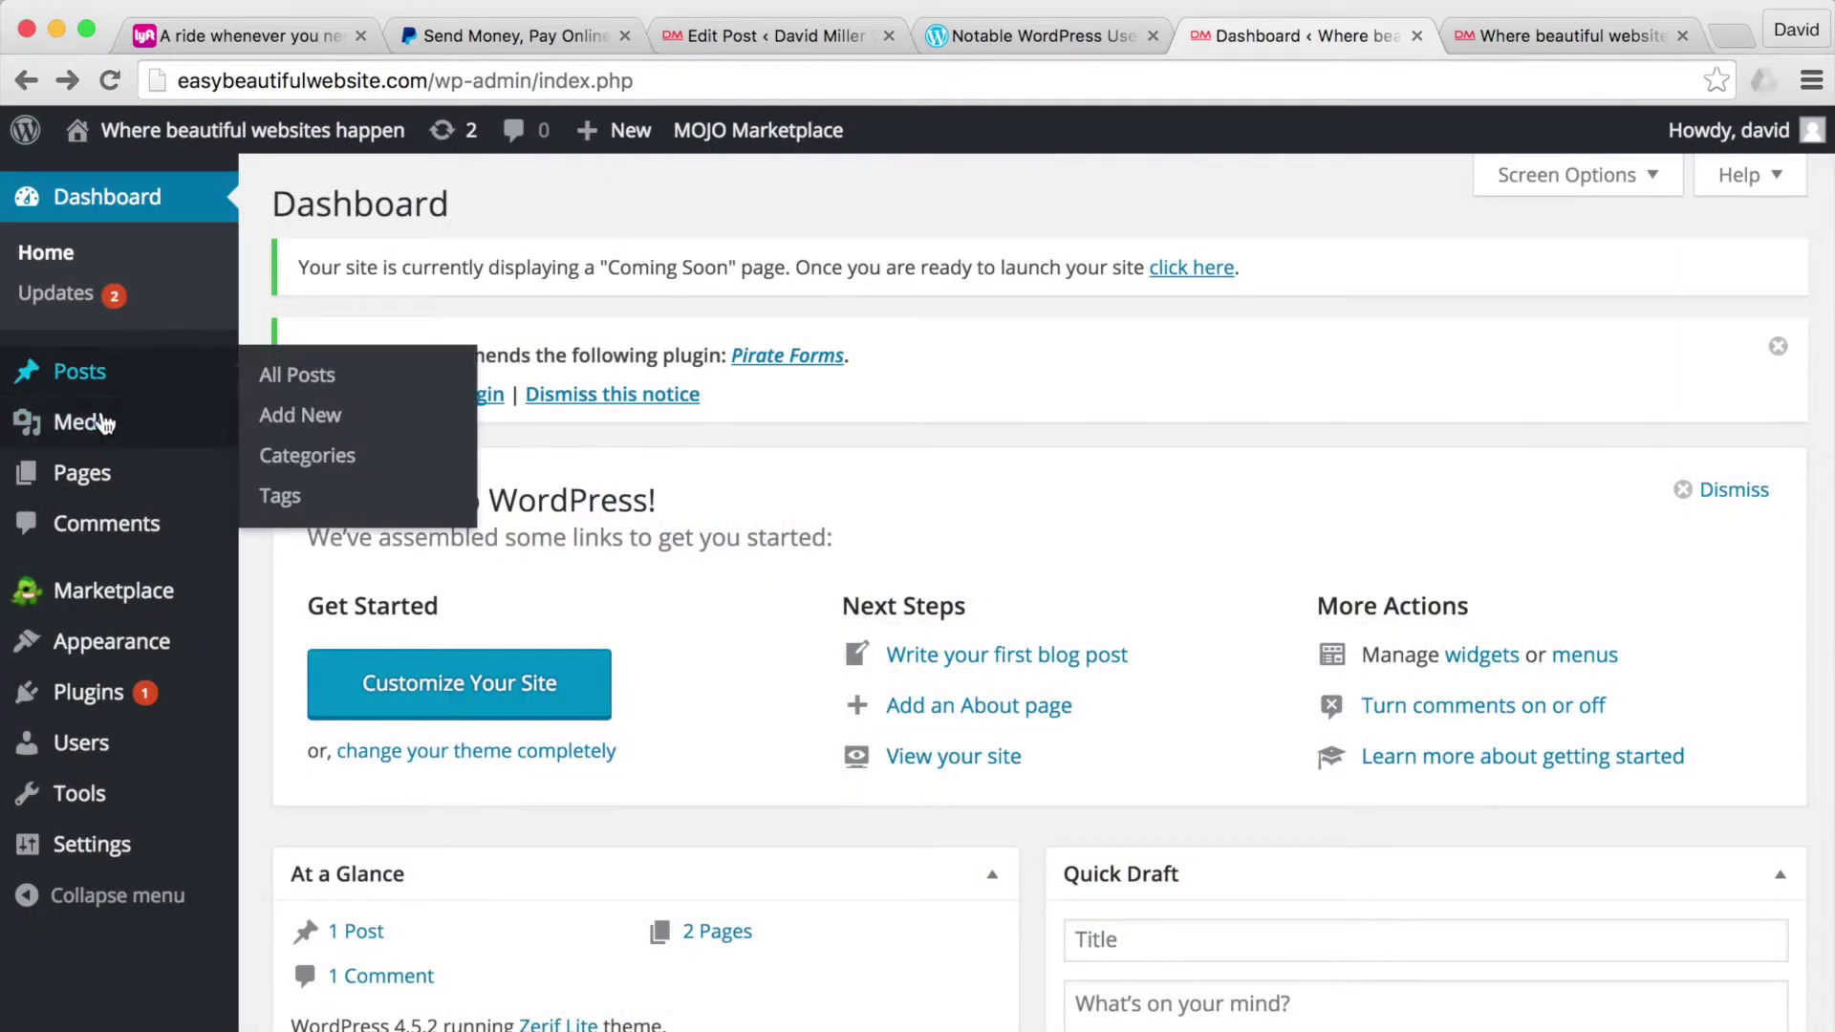
mouse_move(84, 486)
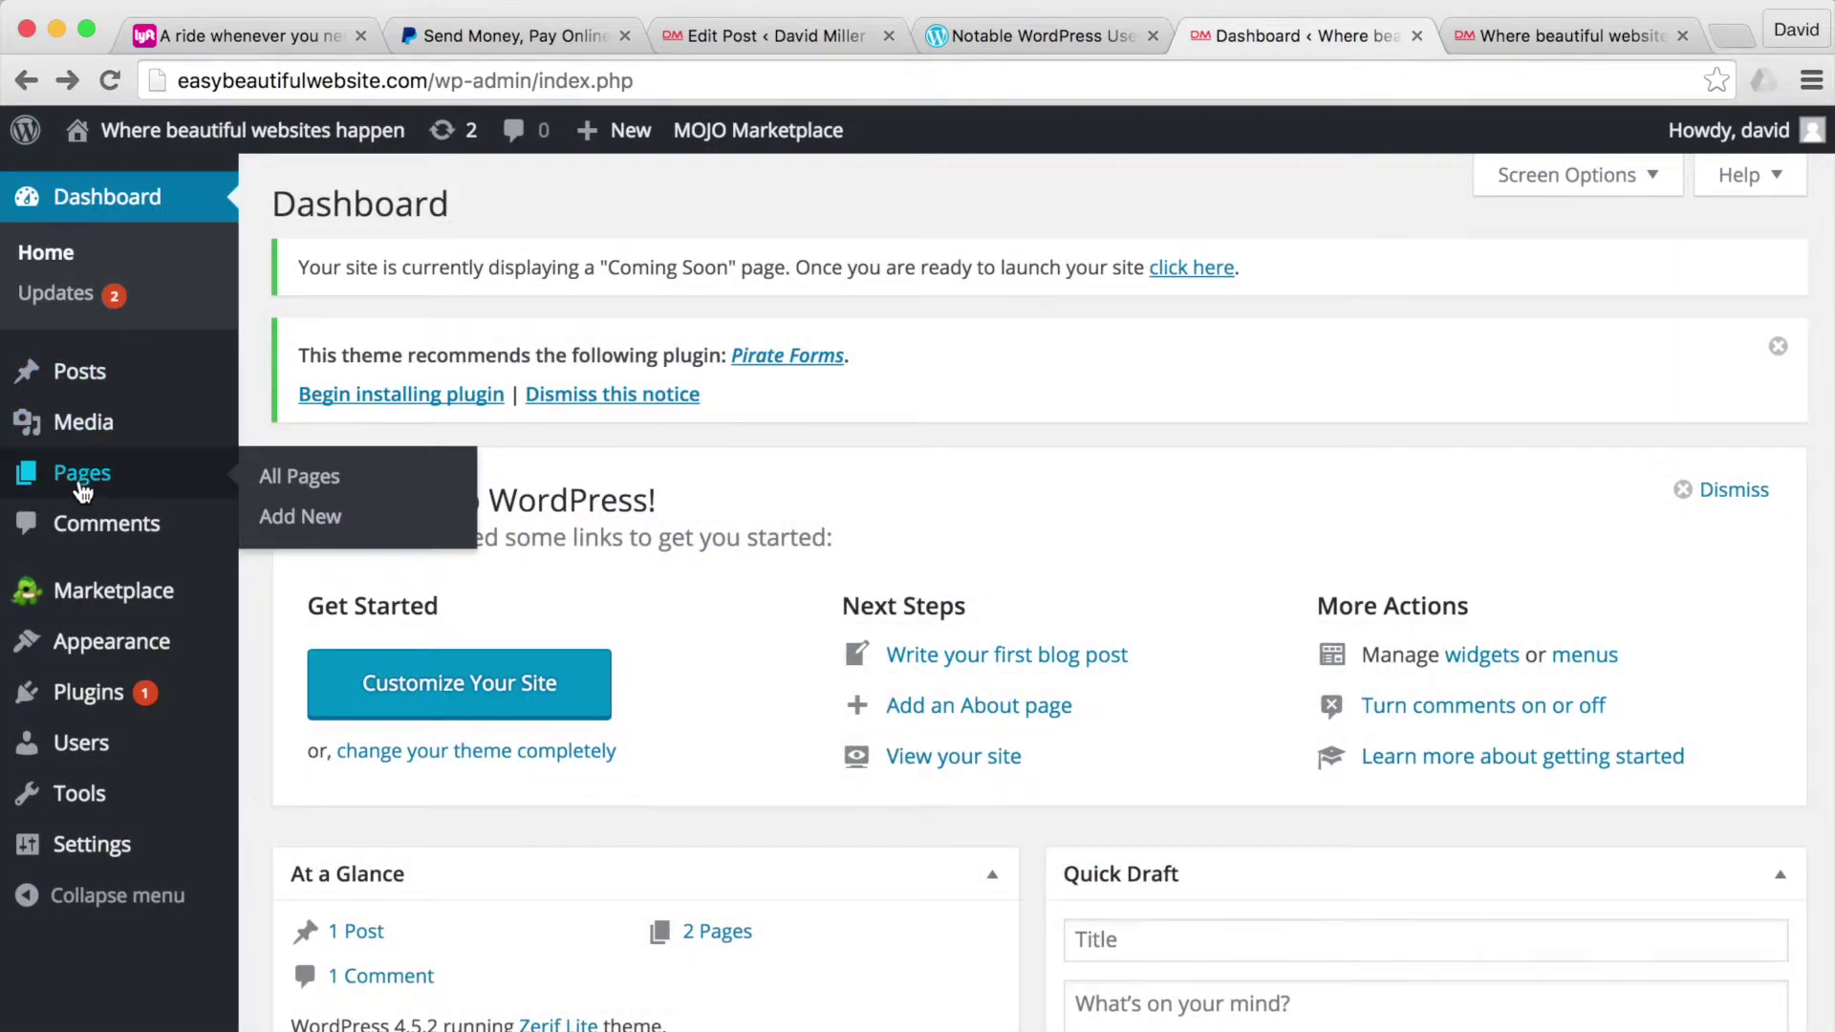
mouse_move(79, 382)
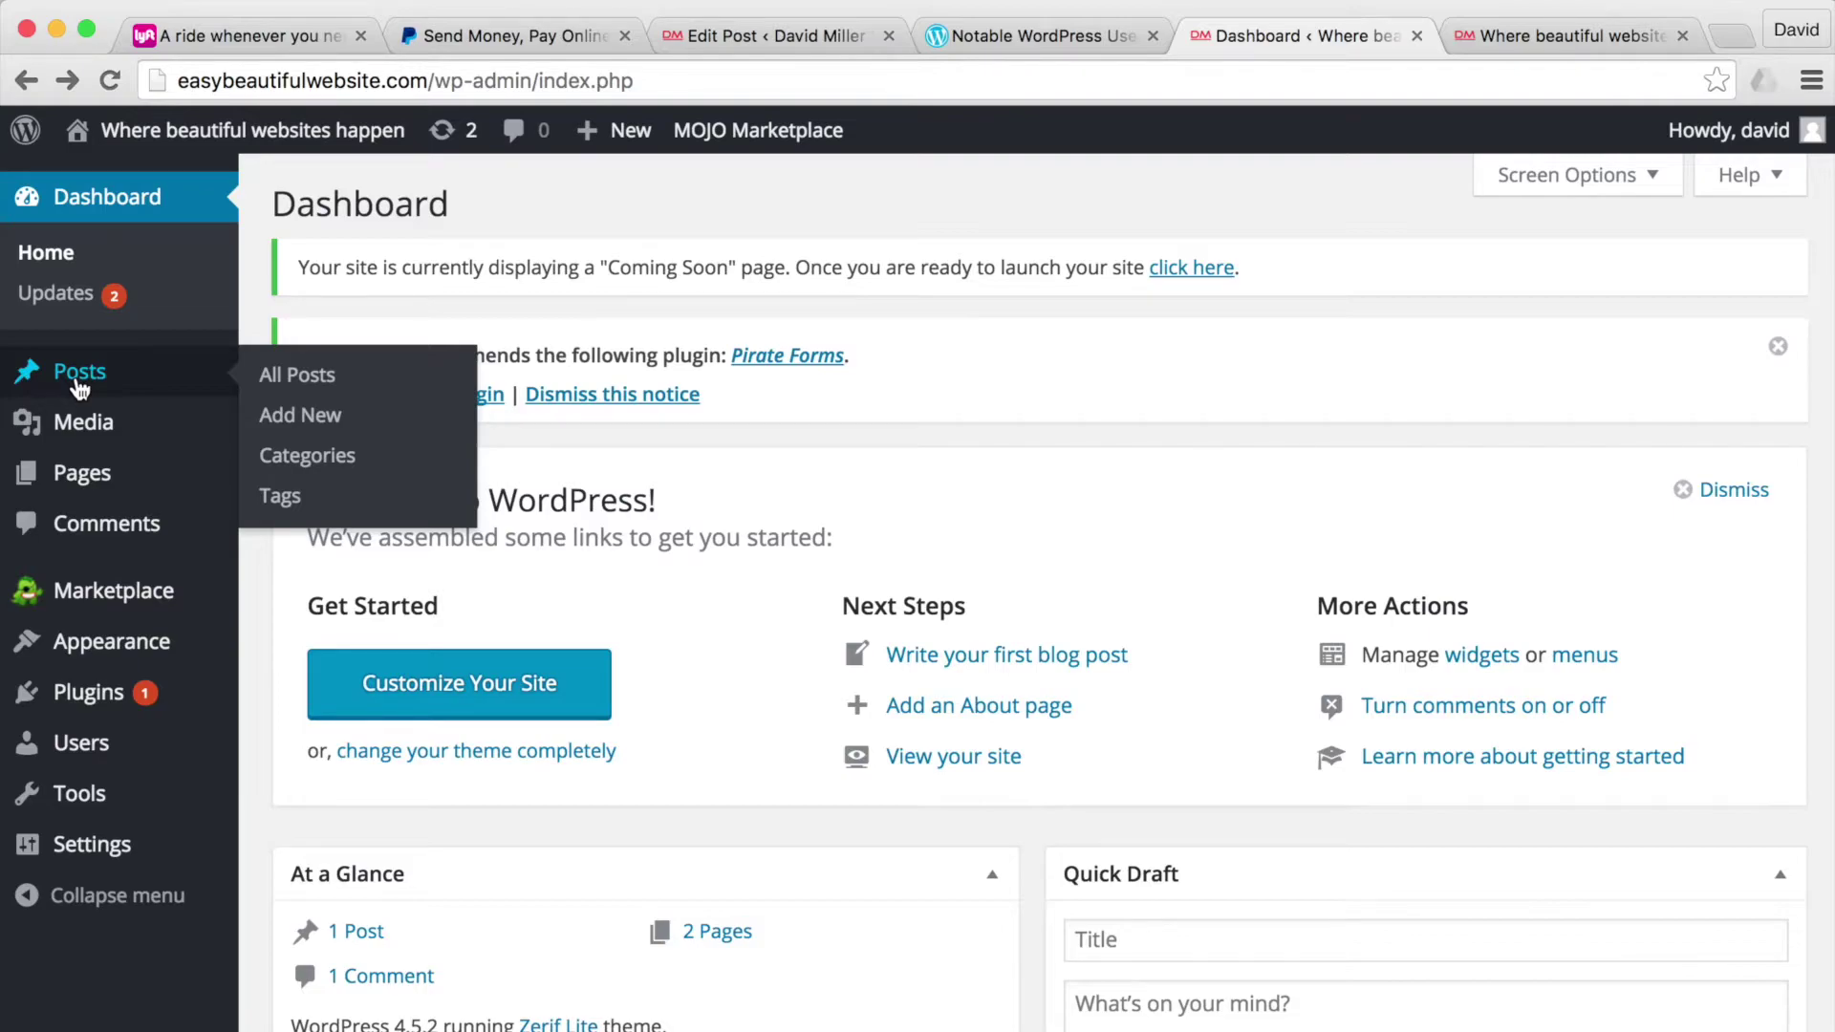
left_click(79, 382)
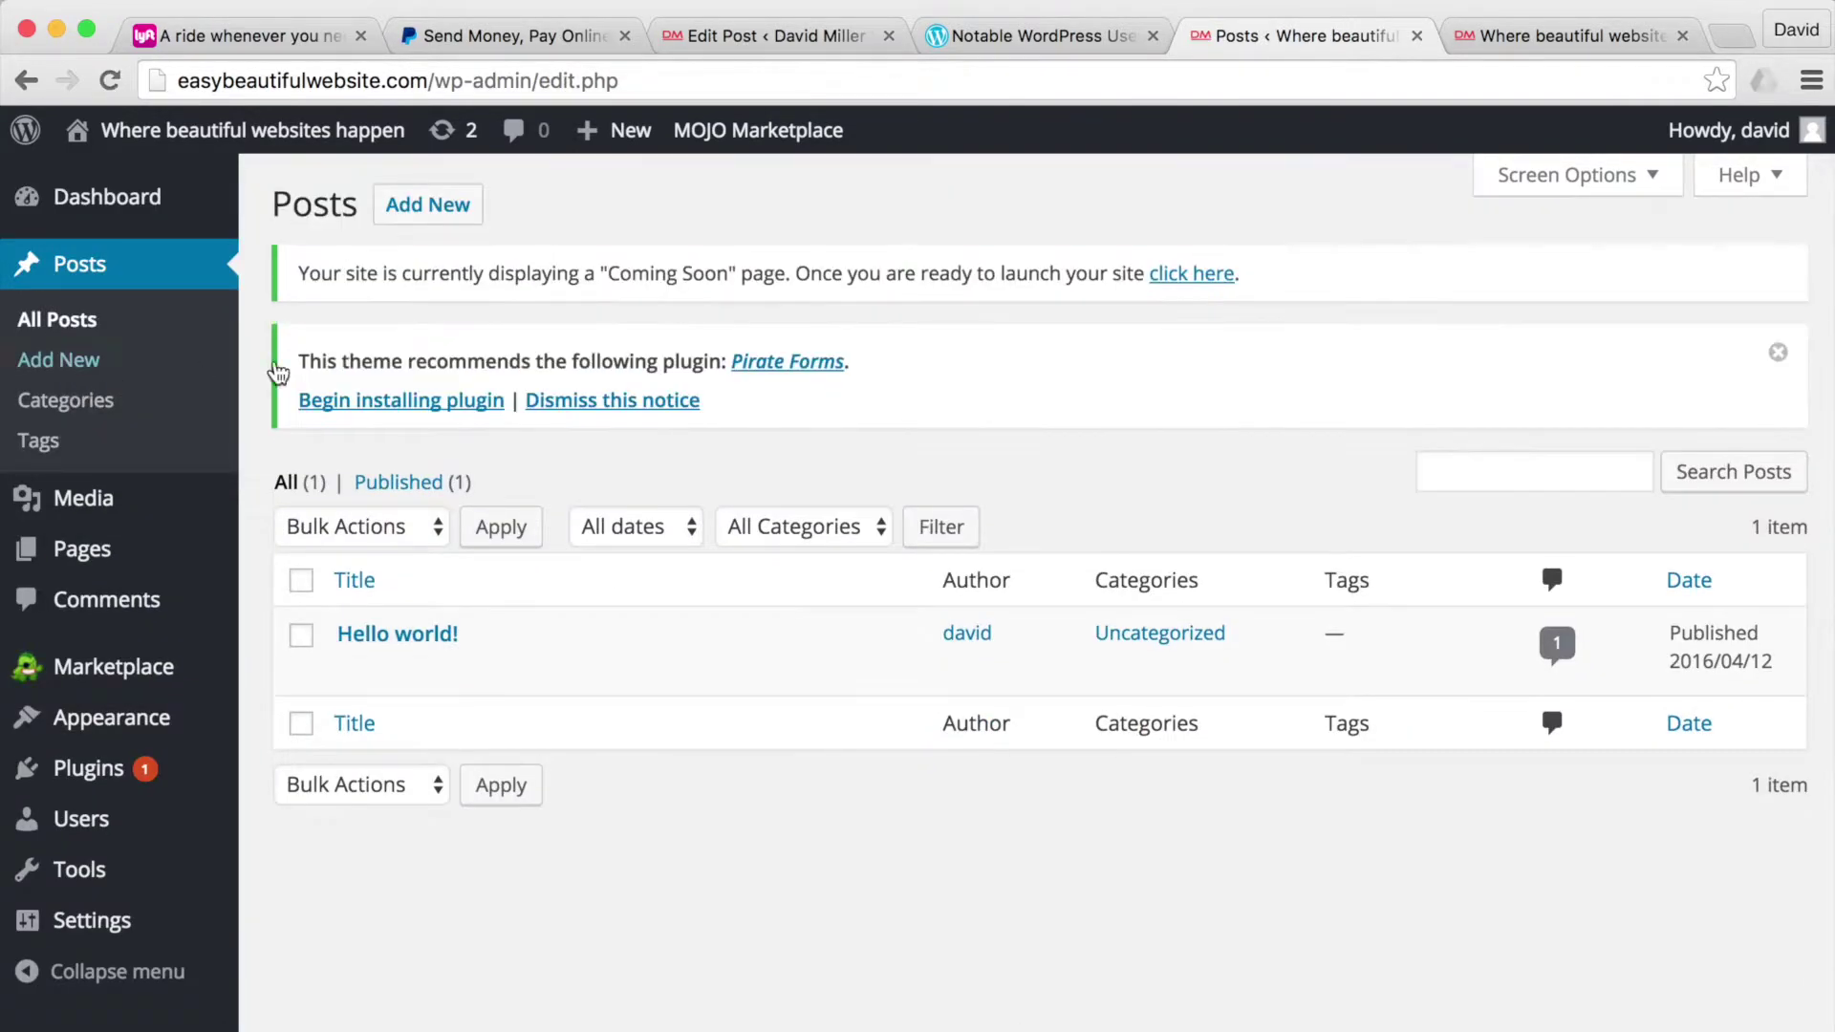
left_click(420, 640)
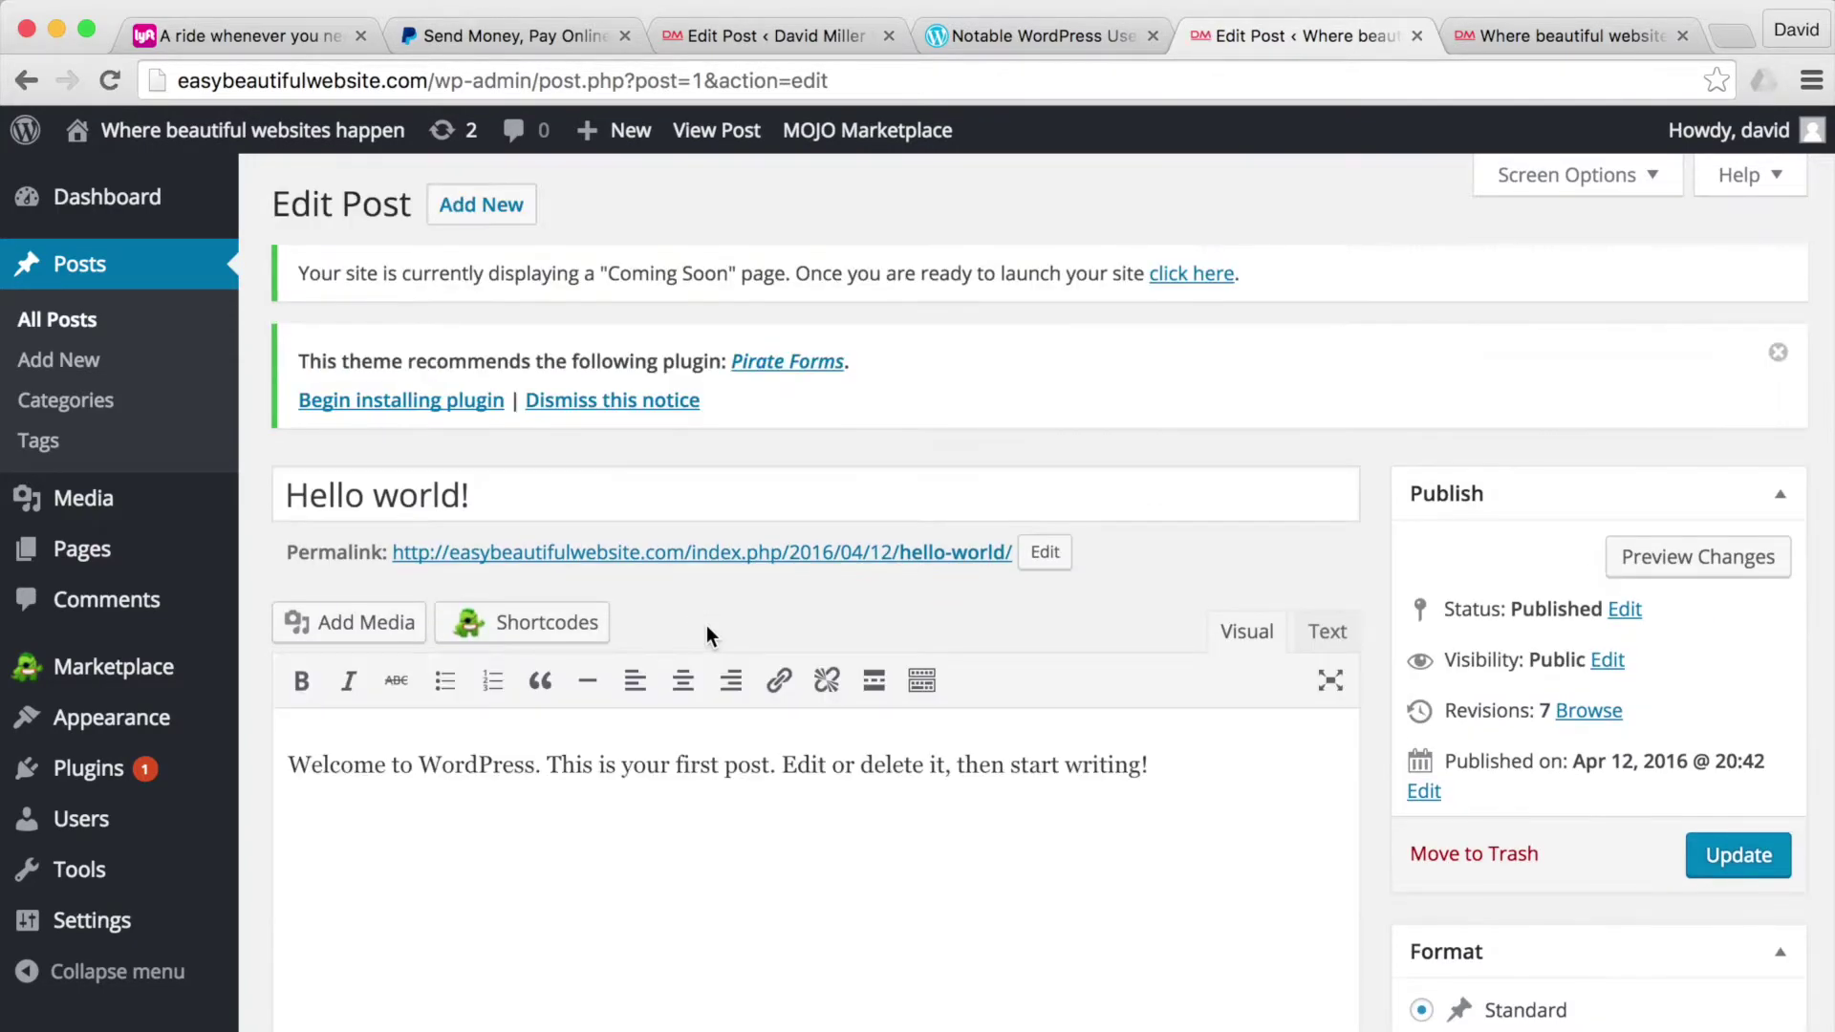
- Replace the post title with "Deep Thought"
left_click_drag(479, 496, 257, 474)
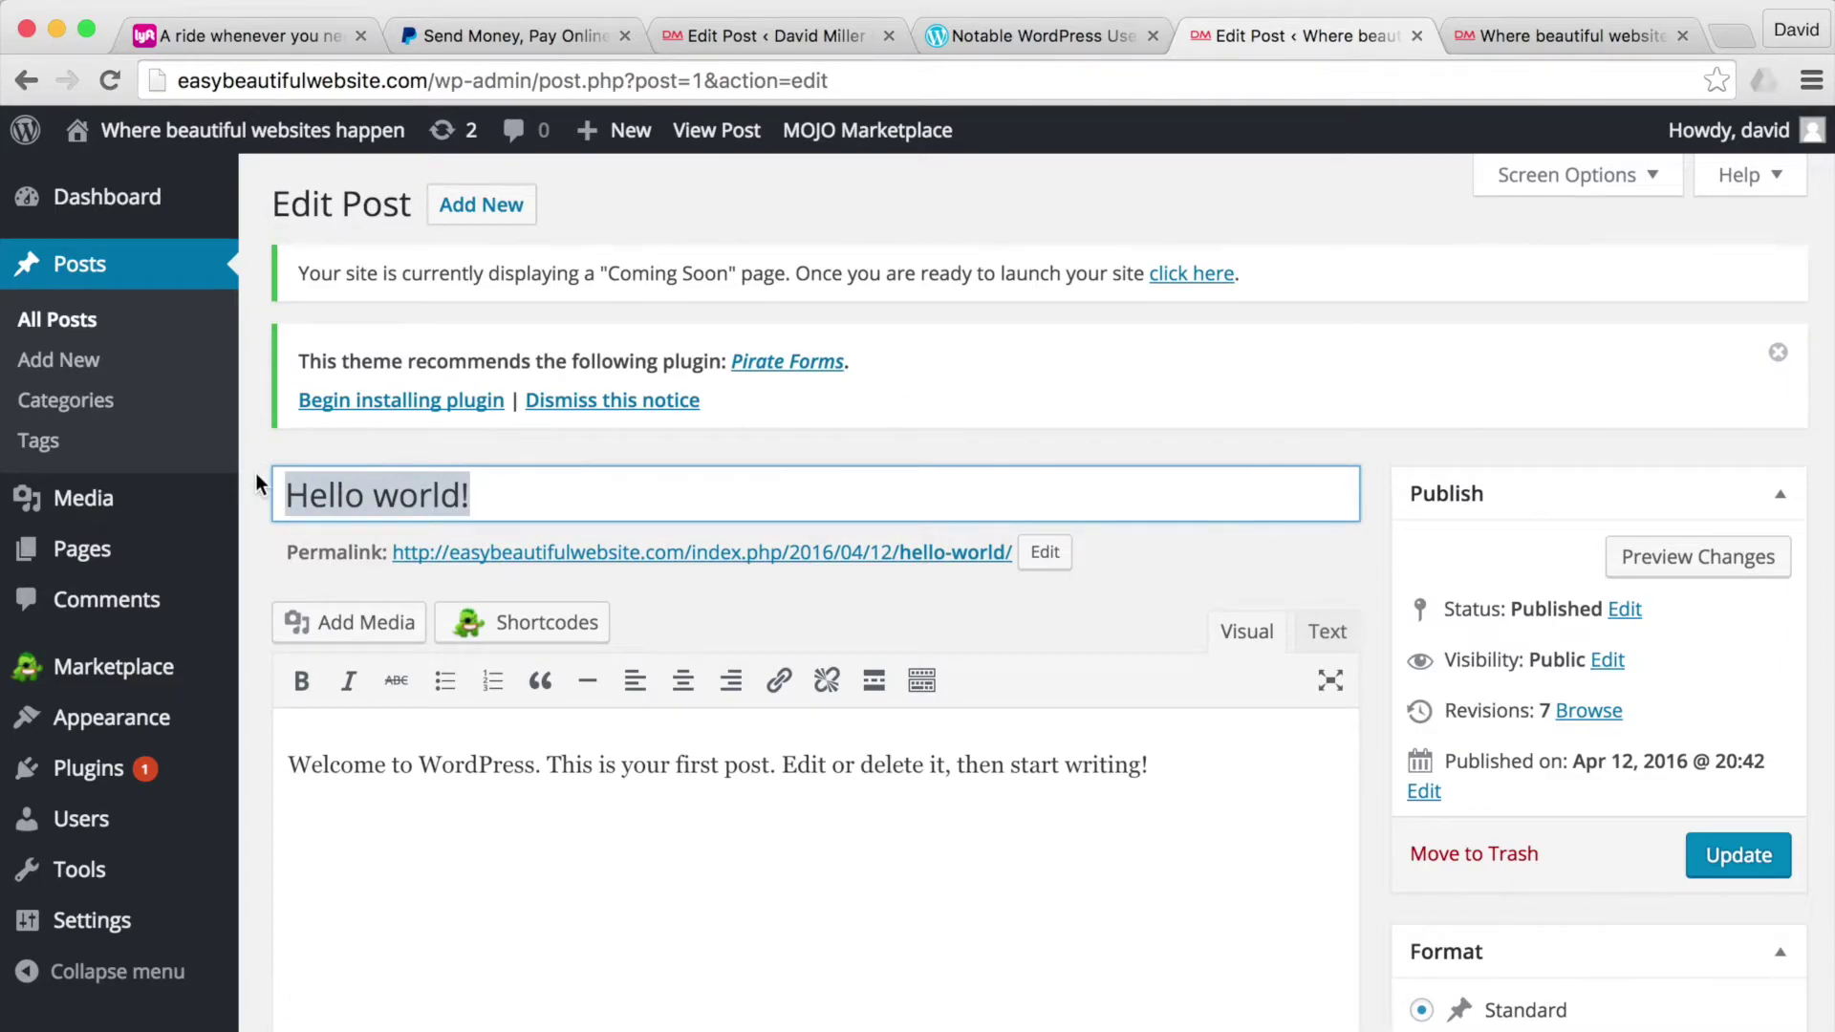
type("Ideas")
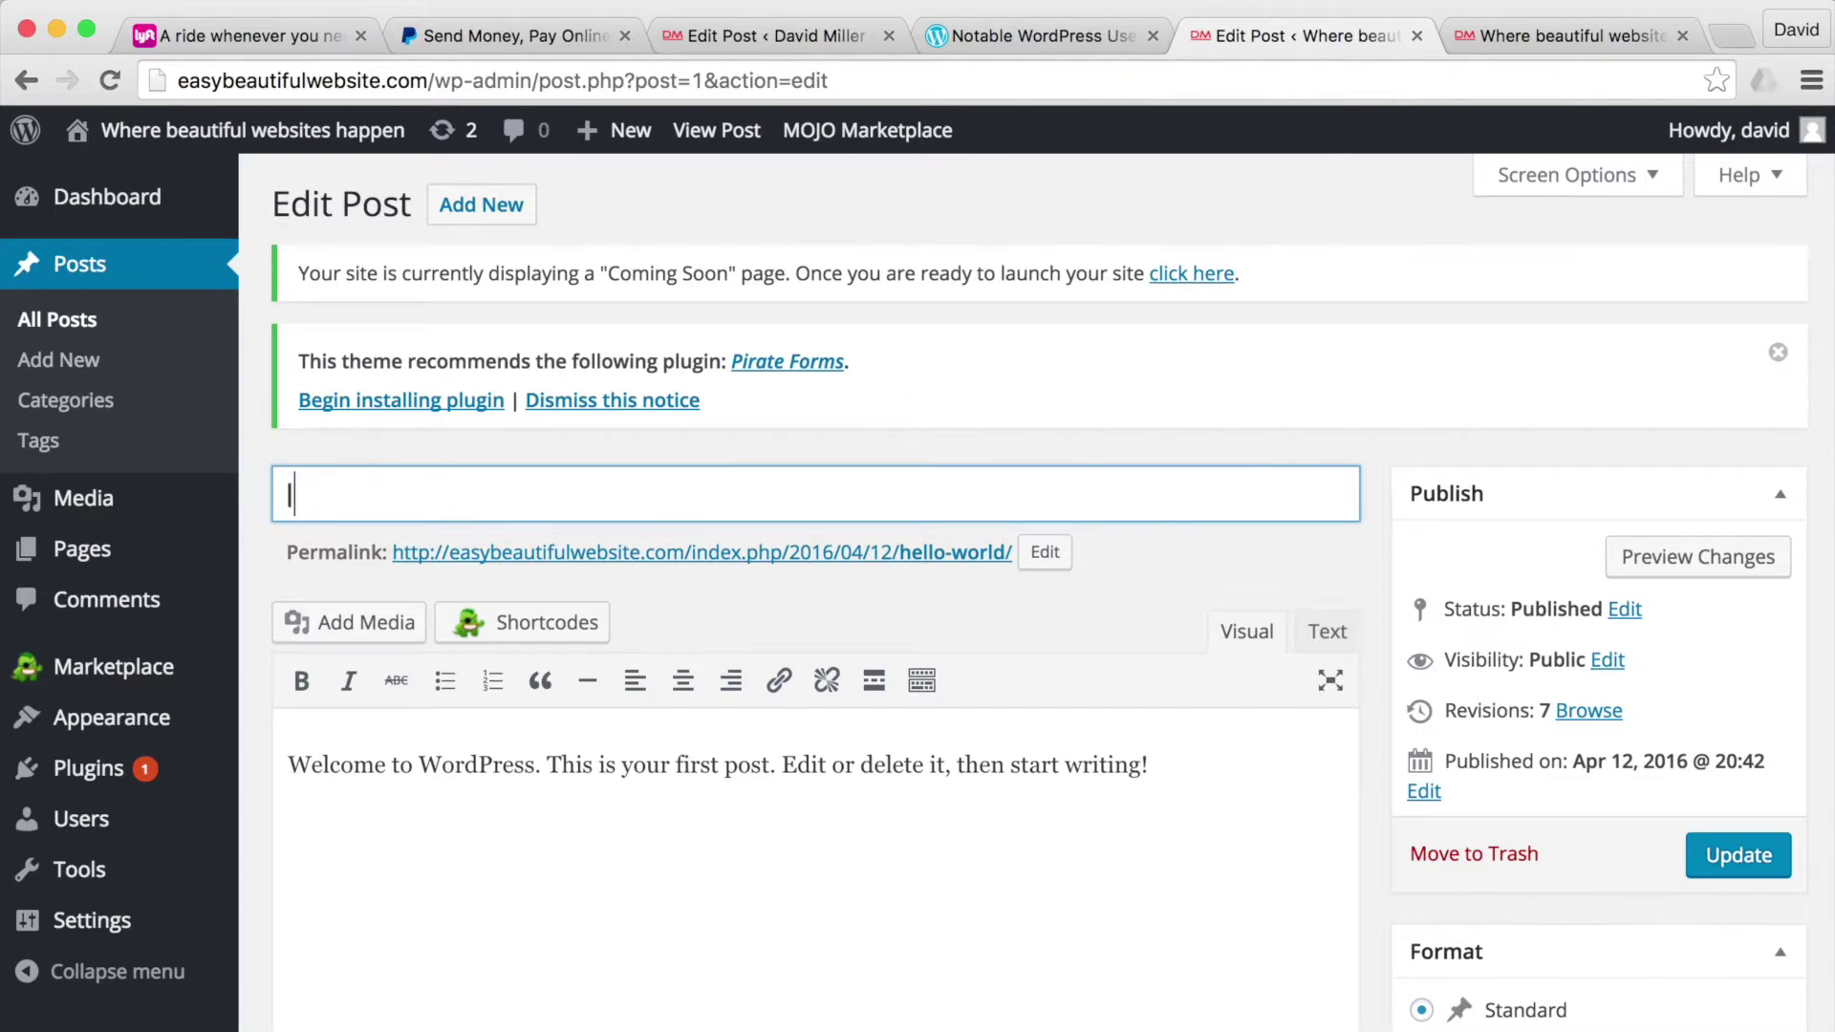
key("BackSpace")
key("BackSpace")
key("BackSpace")
key("BackSpace")
key("BackSpace")
type("Thoughts")
key("BackSpace")
key("BackSpace")
key("BackSpace")
key("BackSpace")
key("BackSpace")
key("BackSpace")
key("BackSpace")
key("BackSpace")
type("Deep THought")
key("BackSpace")
key("BackSpace")
key("BackSpace")
key("BackSpace")
key("BackSpace")
key("BackSpace")
type("hought")
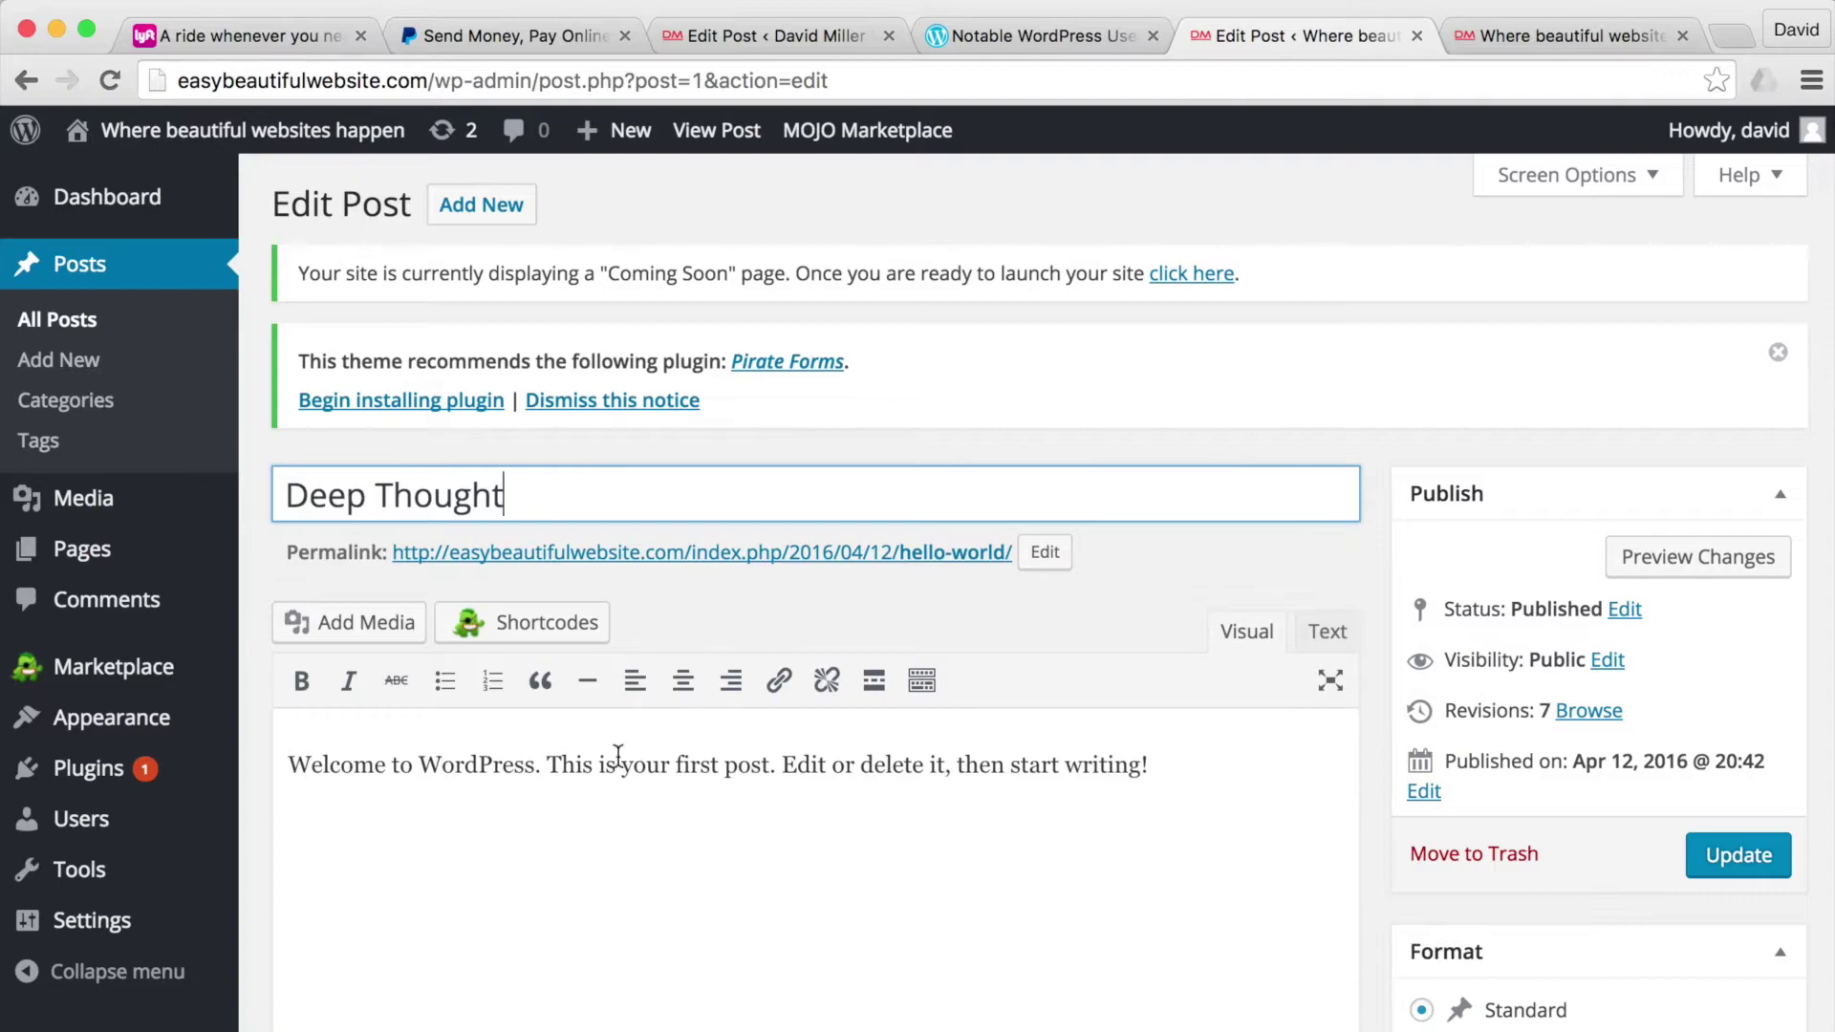
- Replace the post's body text with "I like ice cream in the summer."
scroll(701, 806, "down", 3)
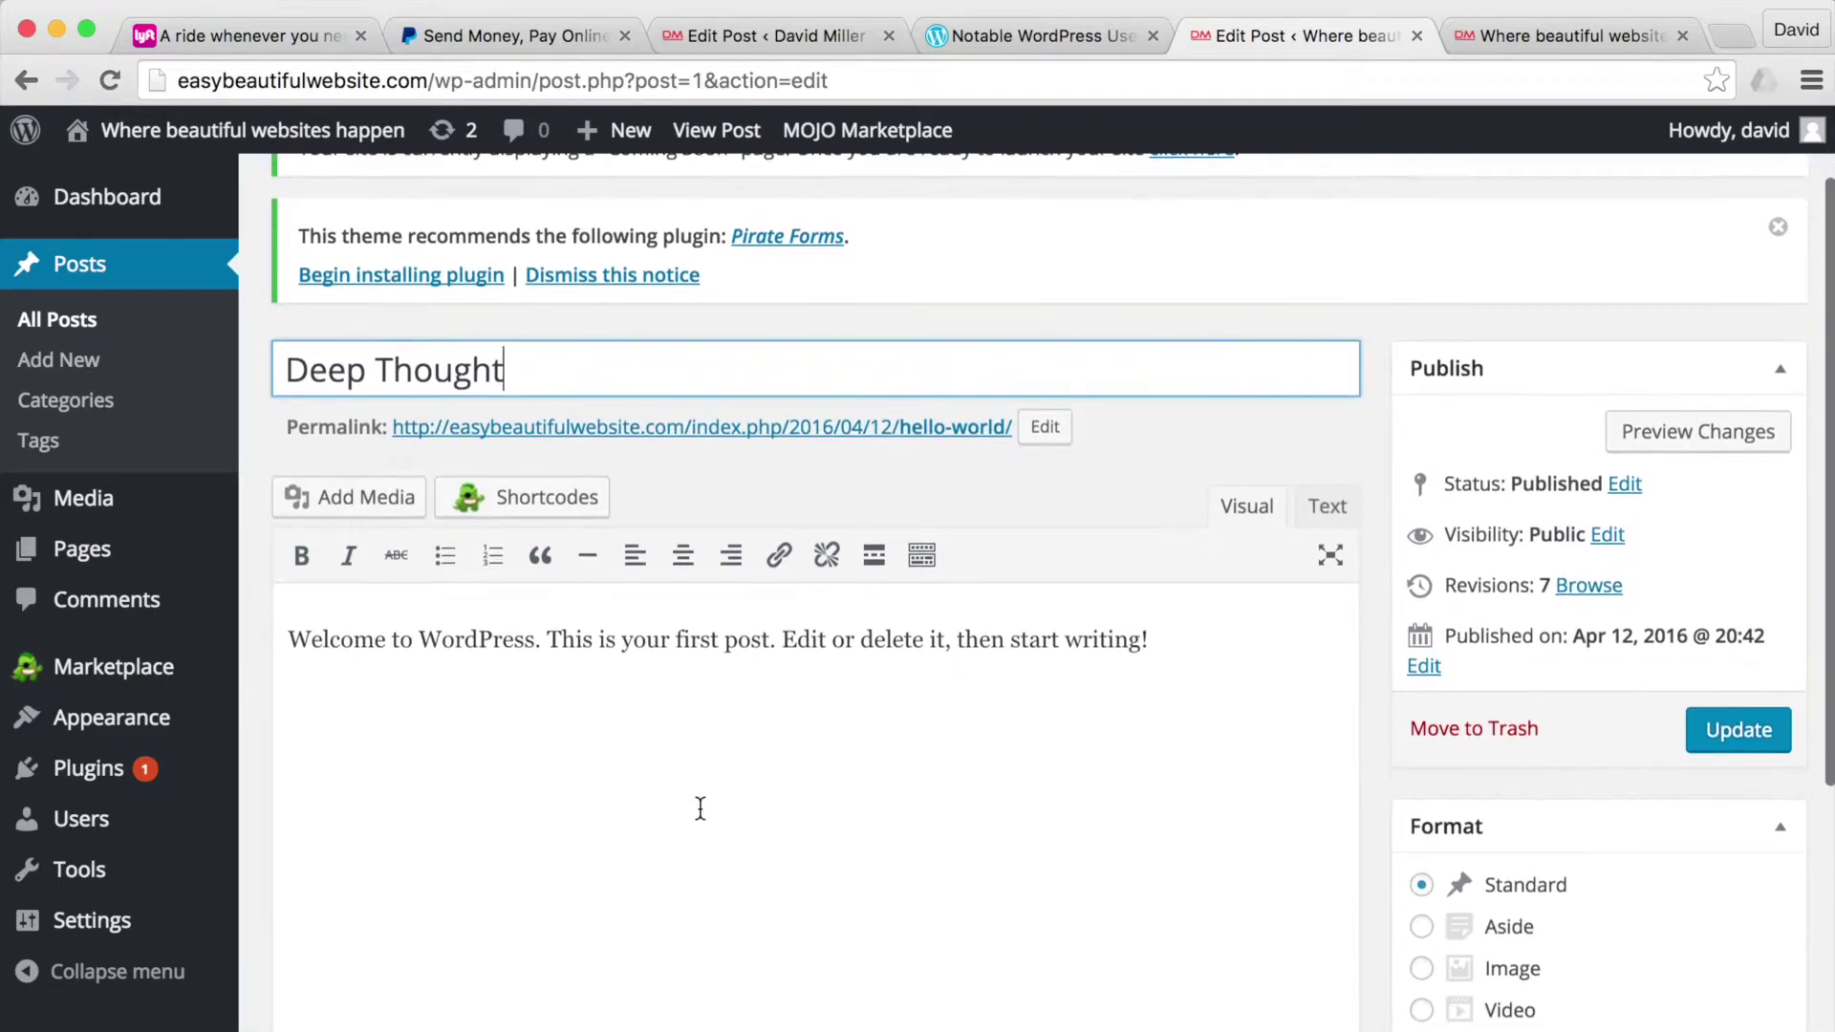
left_click_drag(293, 627, 1248, 634)
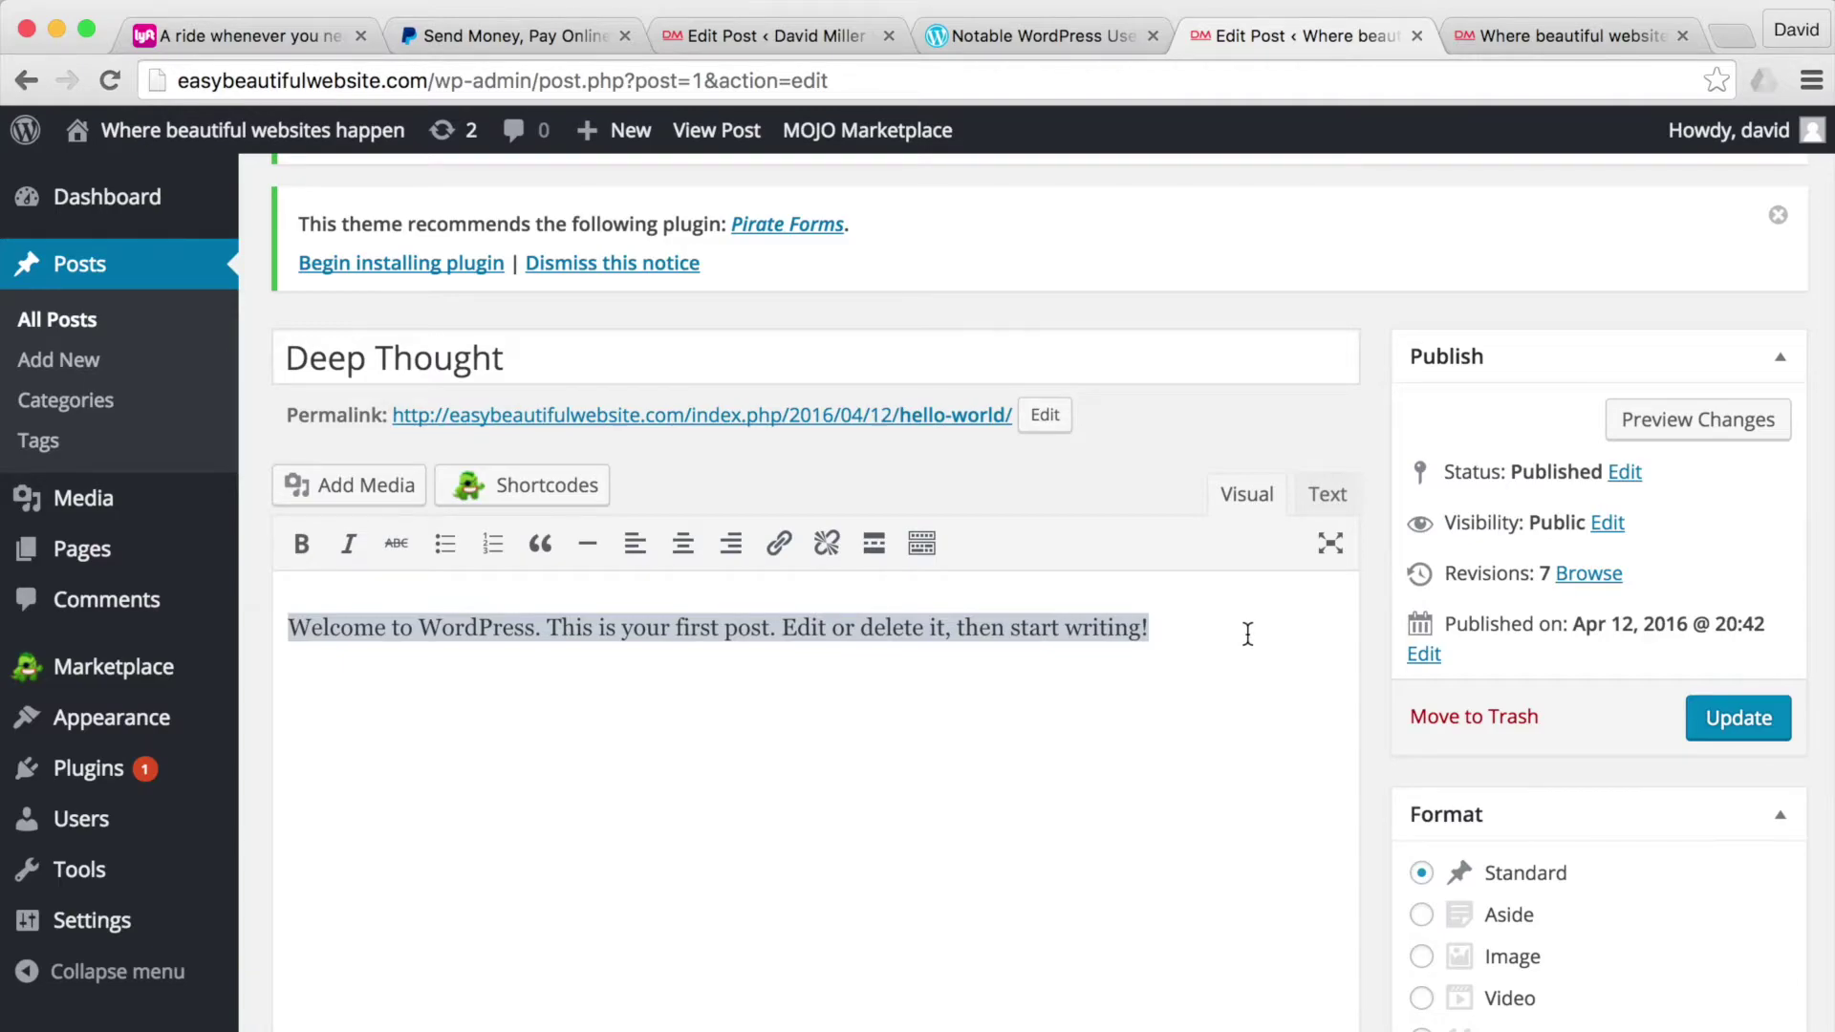
type("I like")
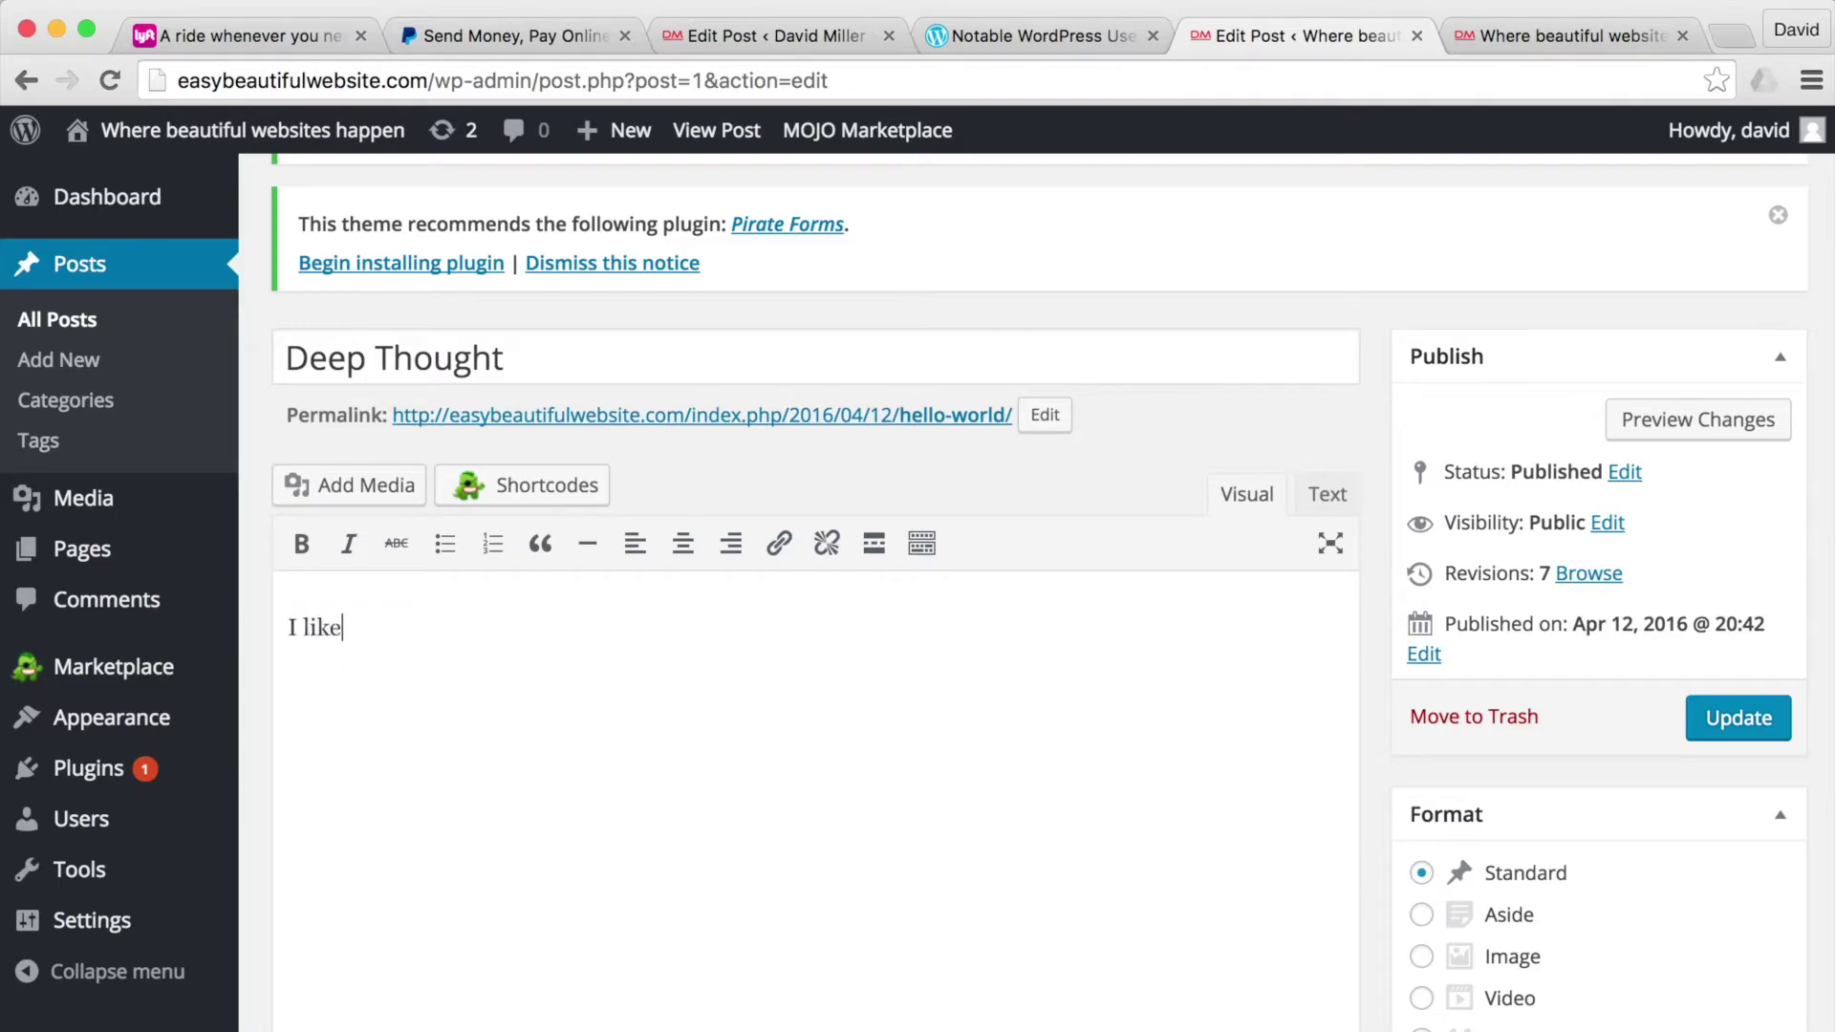
type(" ices")
key("BackSpace")
type("cream")
key("BackSpace")
key("BackSpace")
key("BackSpace")
key("BackSpace")
key("BackSpace")
type("s")
key("BackSpace")
type("cream in the sume")
key("BackSpace")
type("mer")
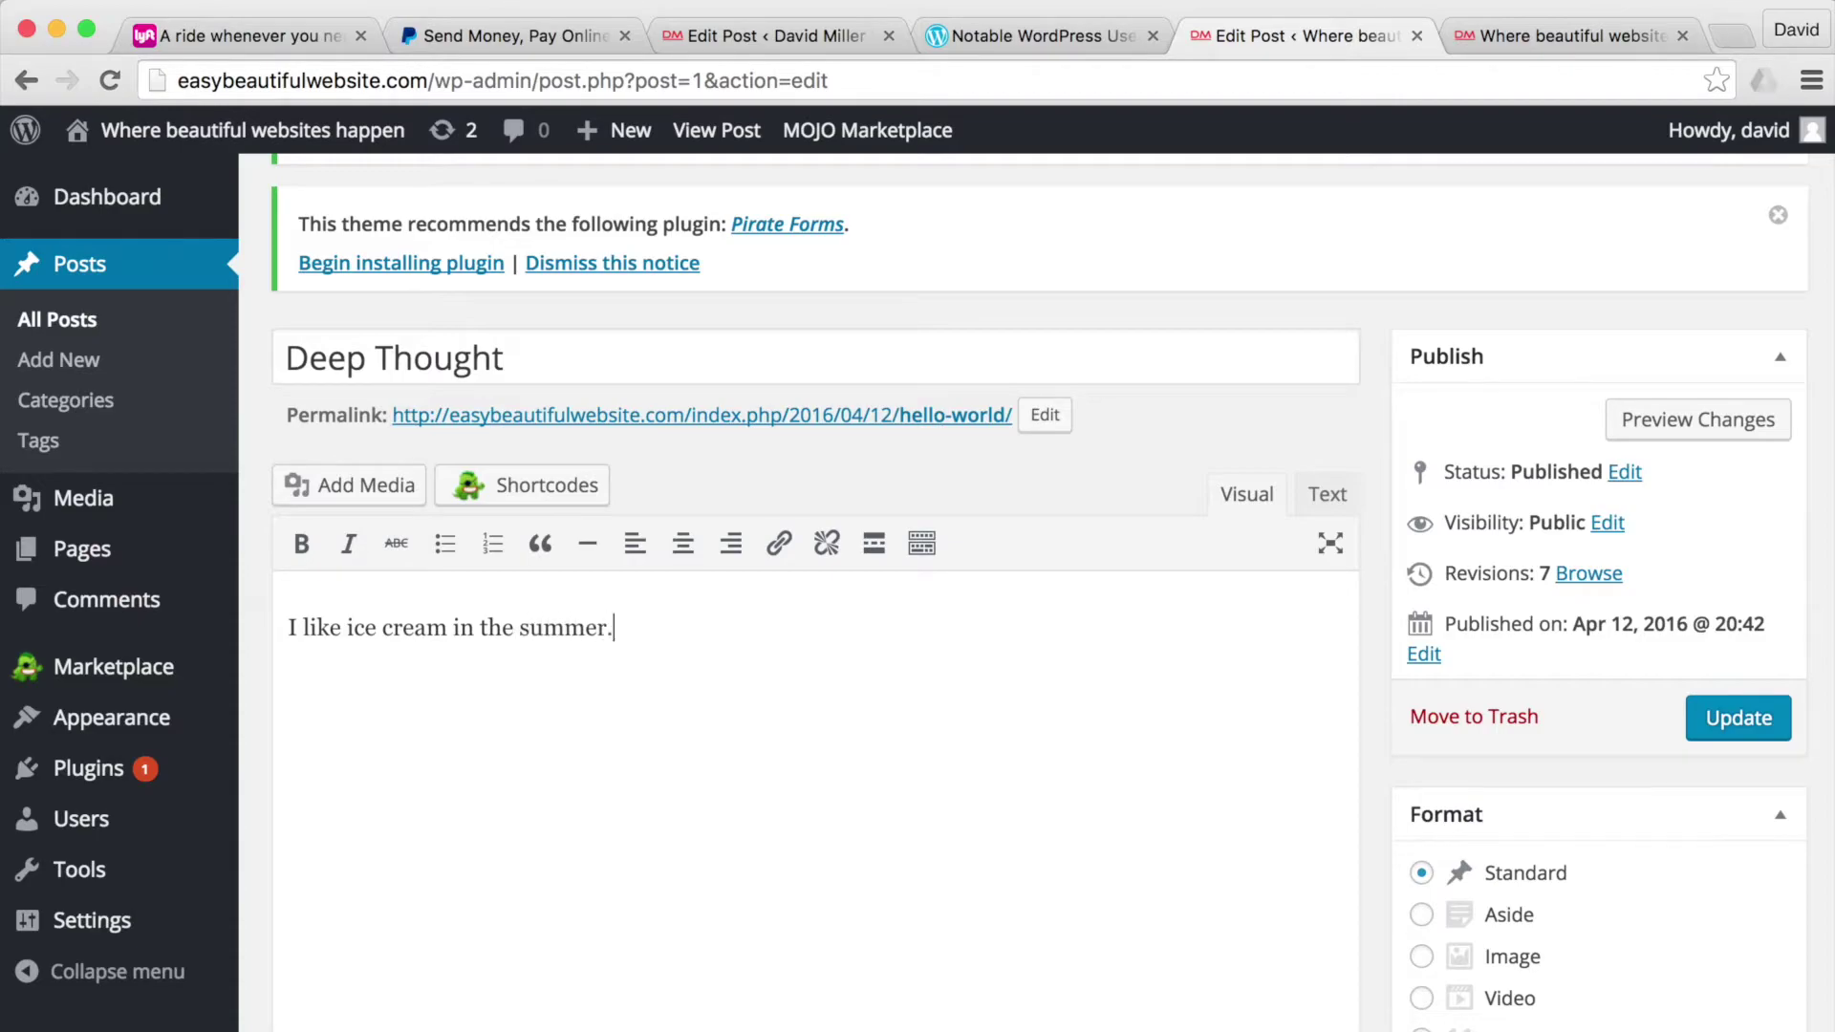
type(".")
- Compare the edited post's title and text with its preview on the live homepage, and return to the post editor
left_click(1510, 34)
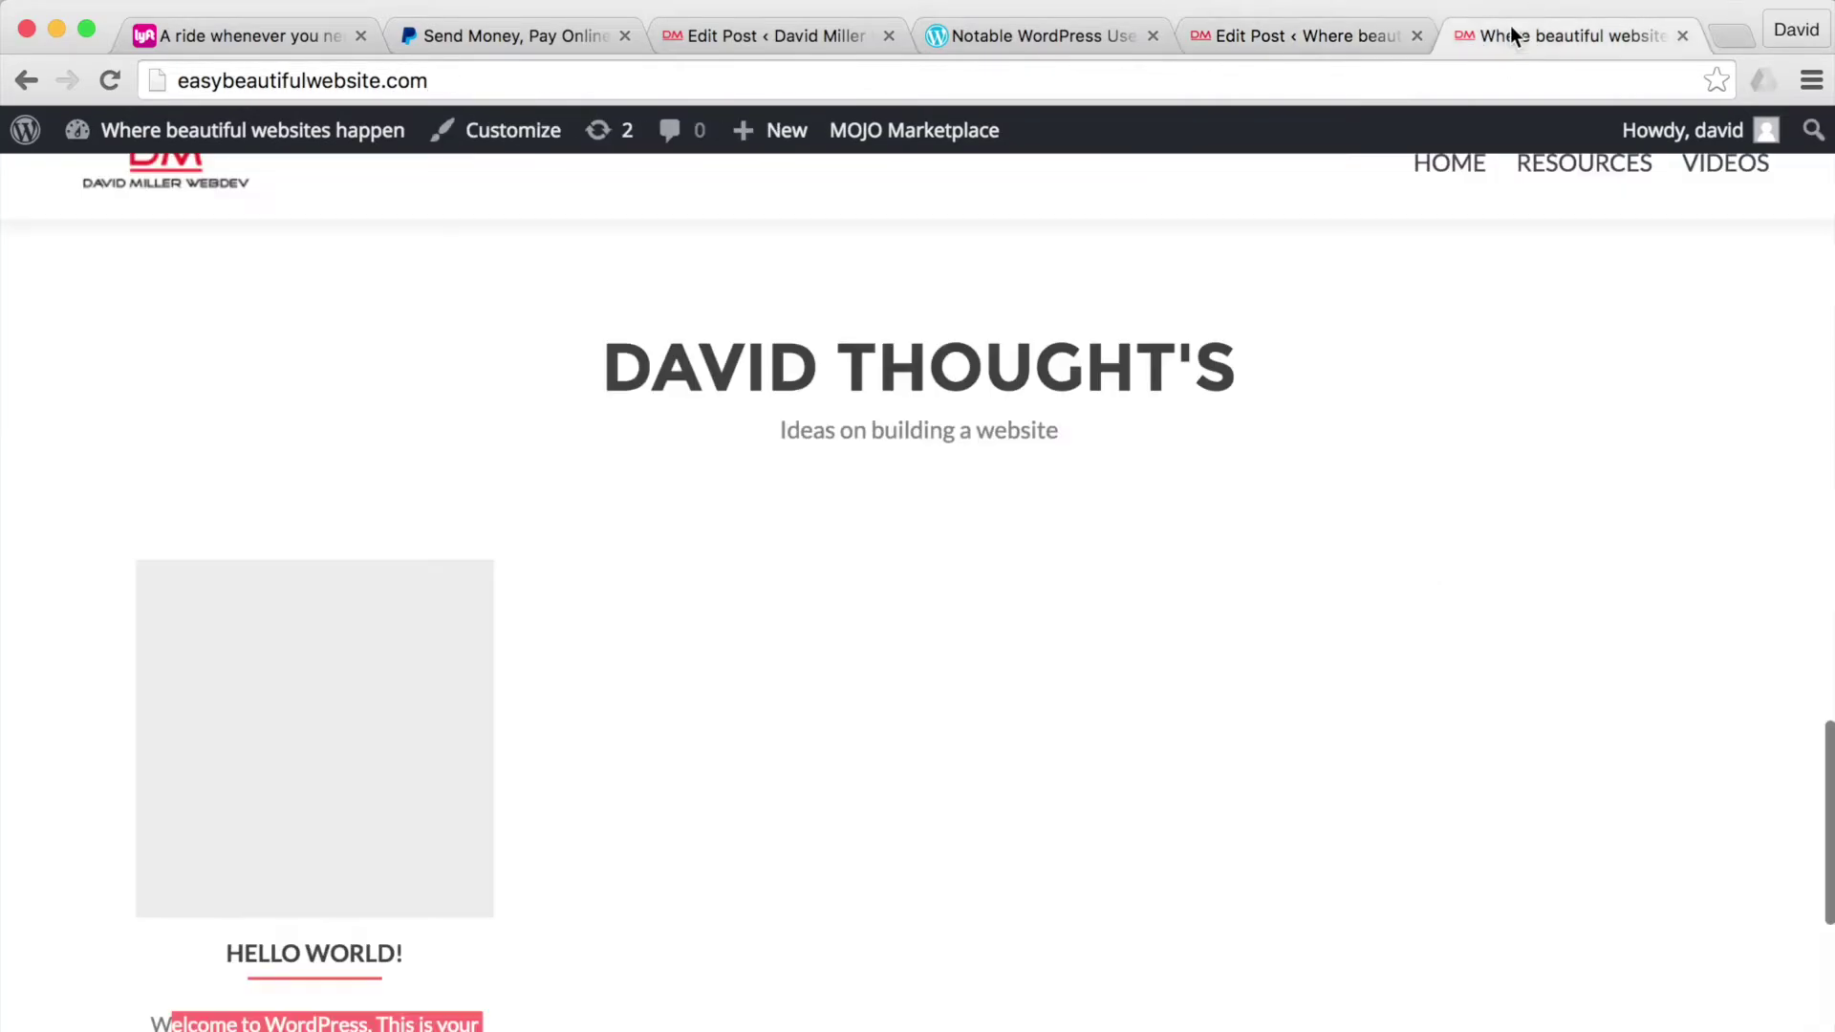
left_click(258, 1027)
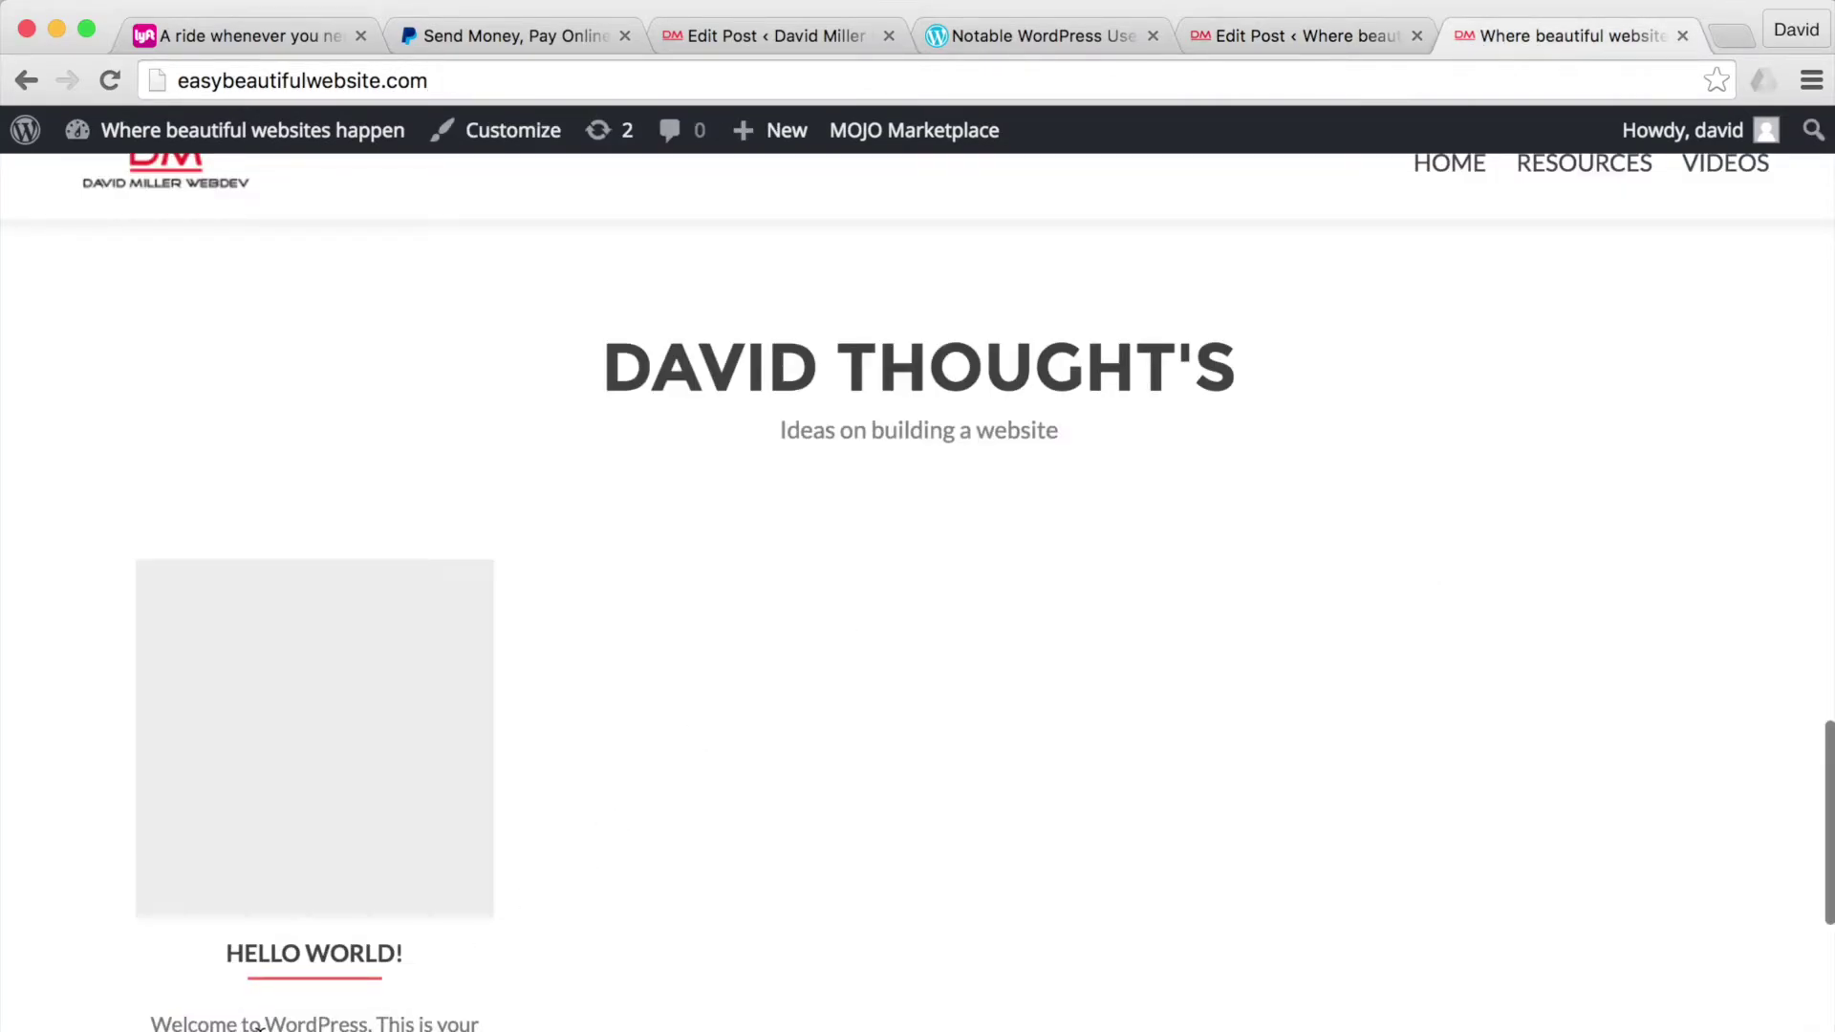
left_click(1292, 37)
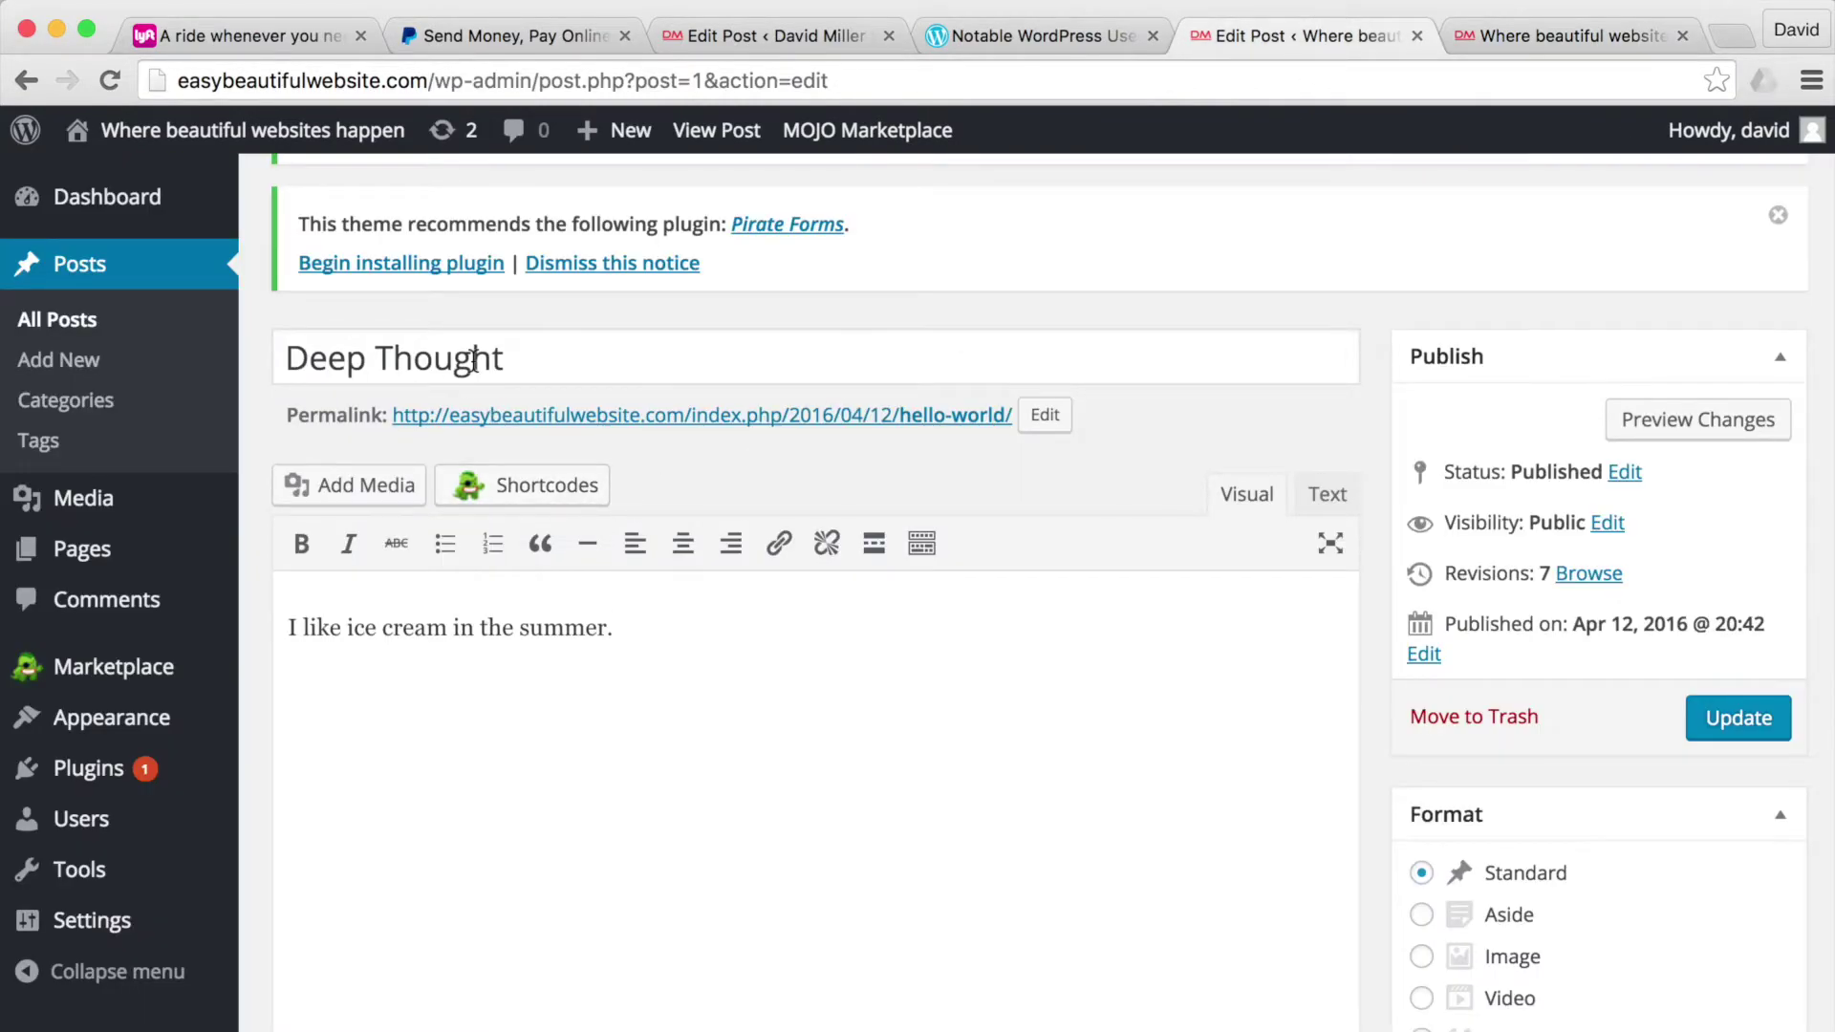
left_click(1594, 28)
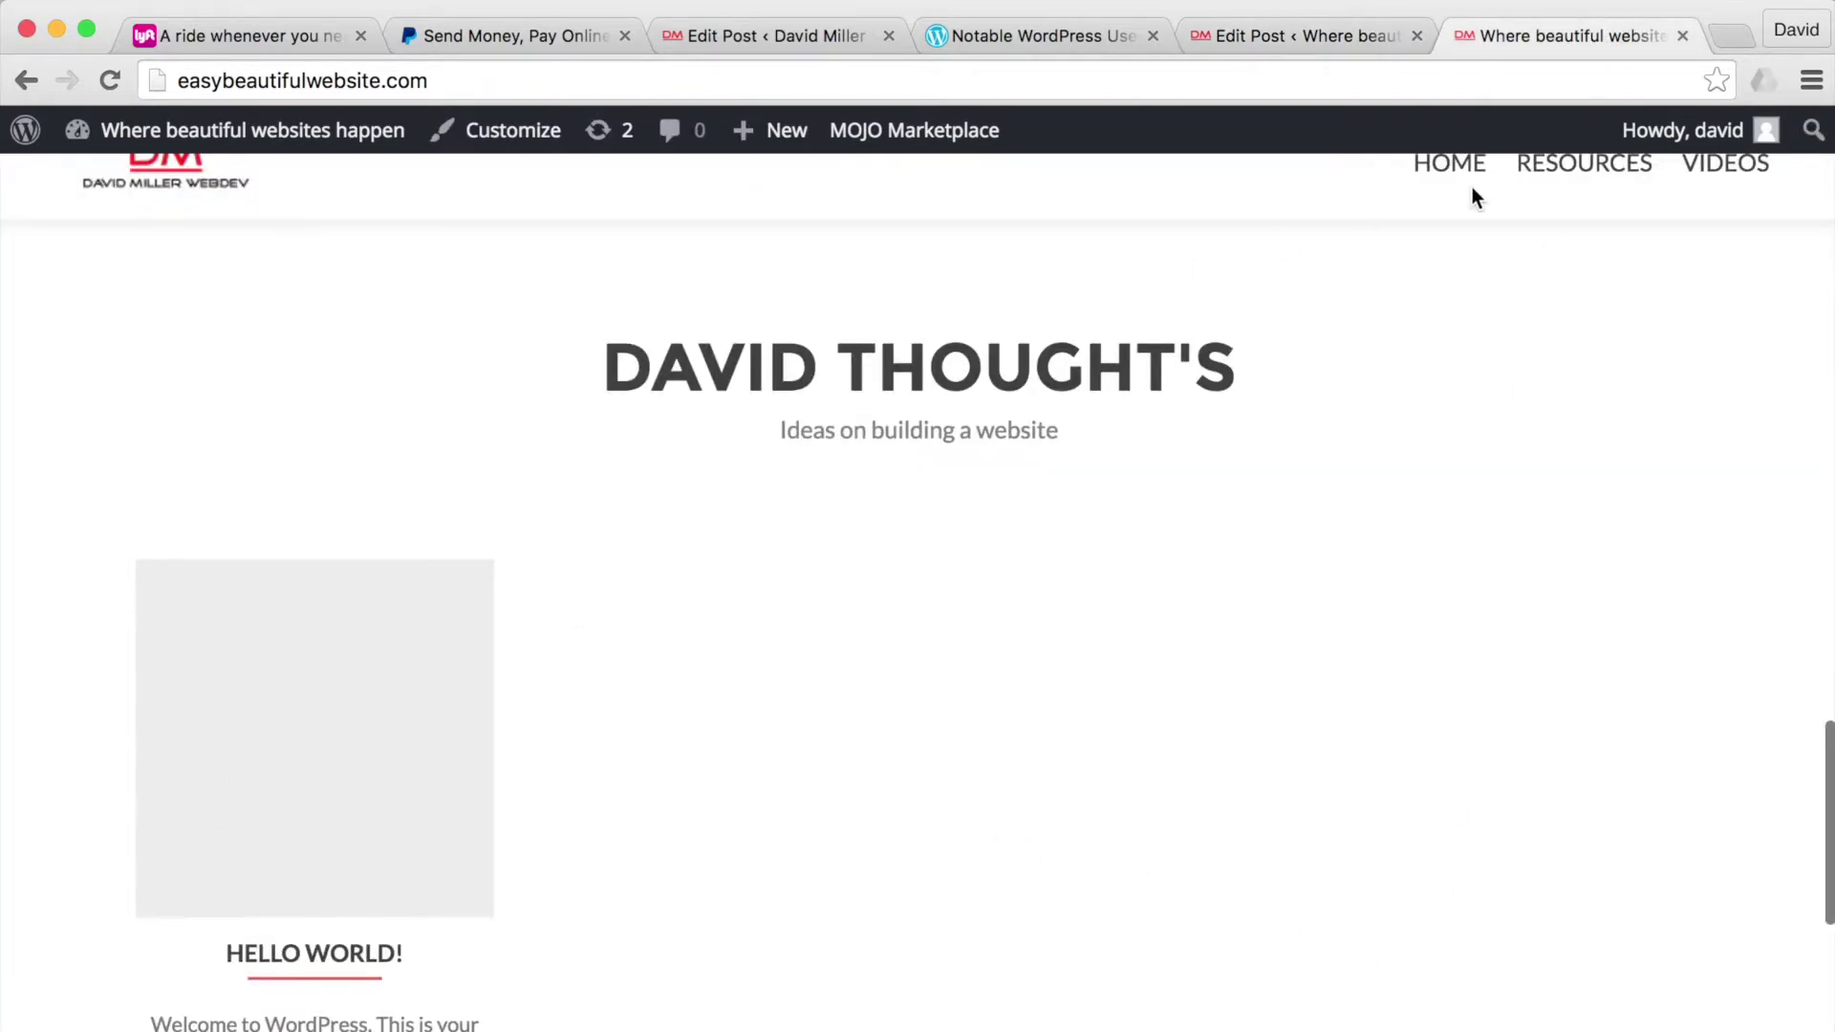
left_click(1319, 13)
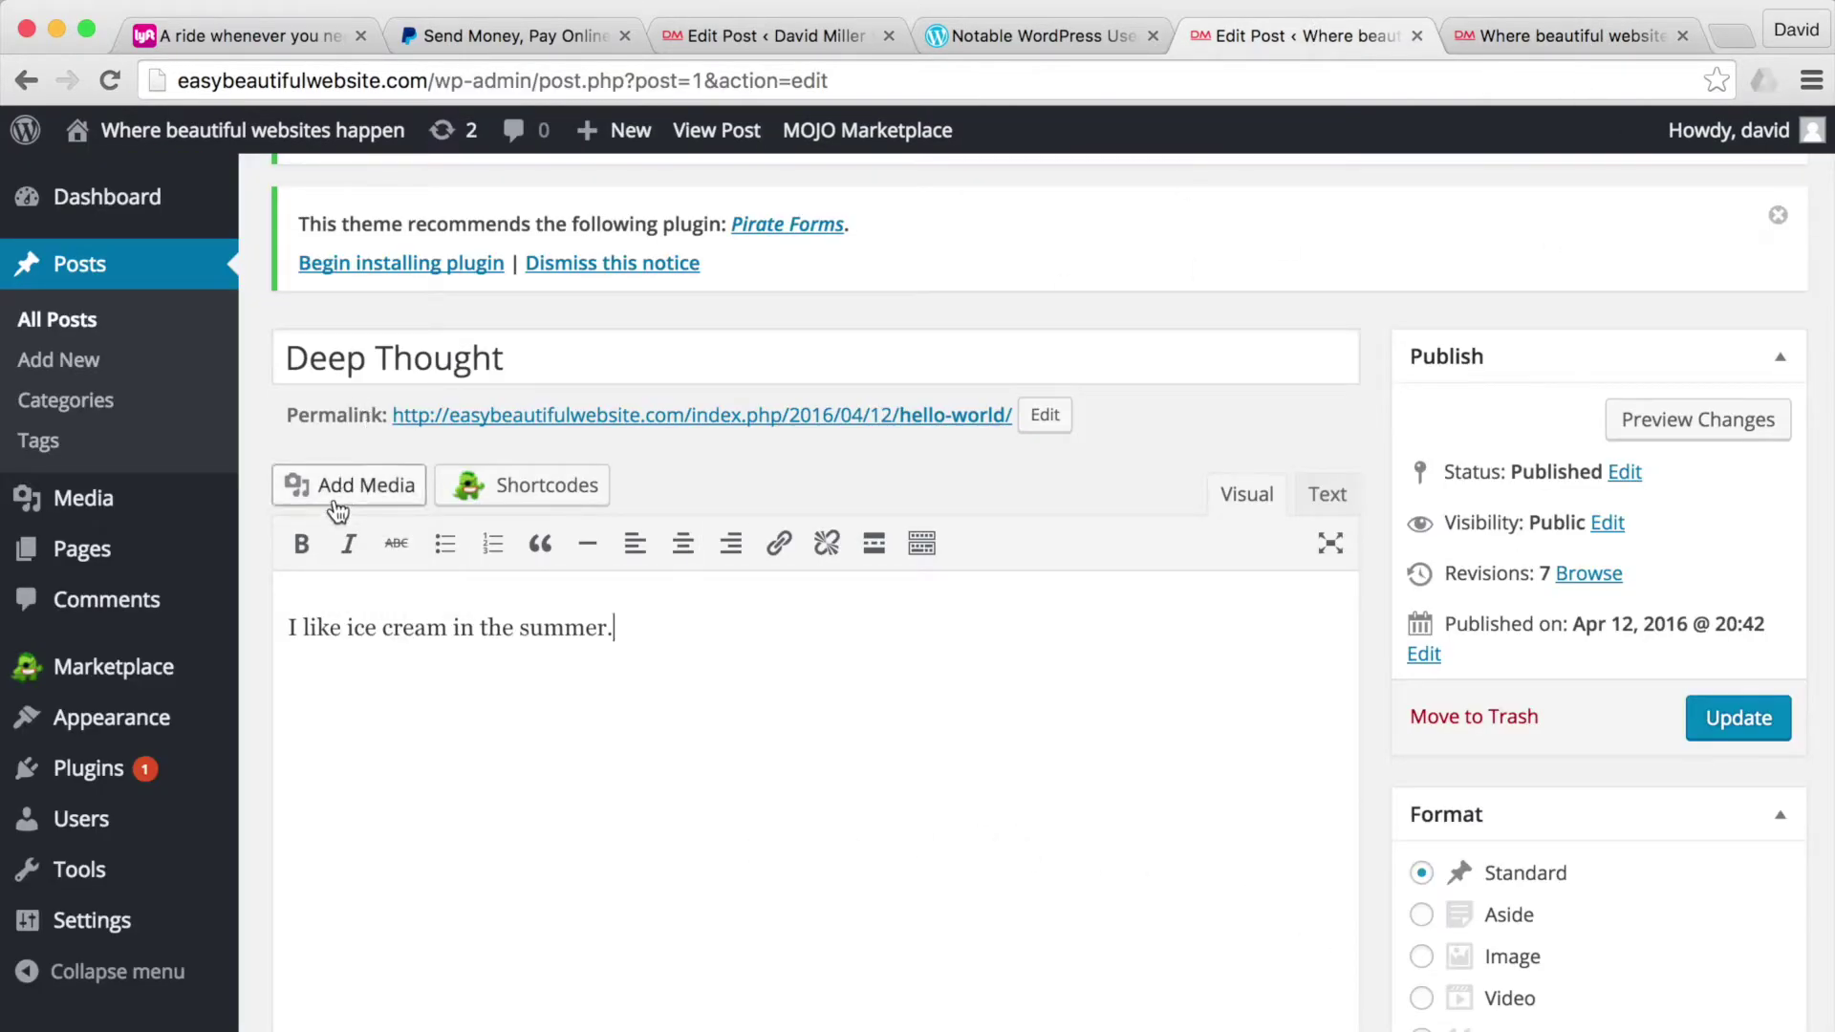
scroll(841, 683, "down", 3)
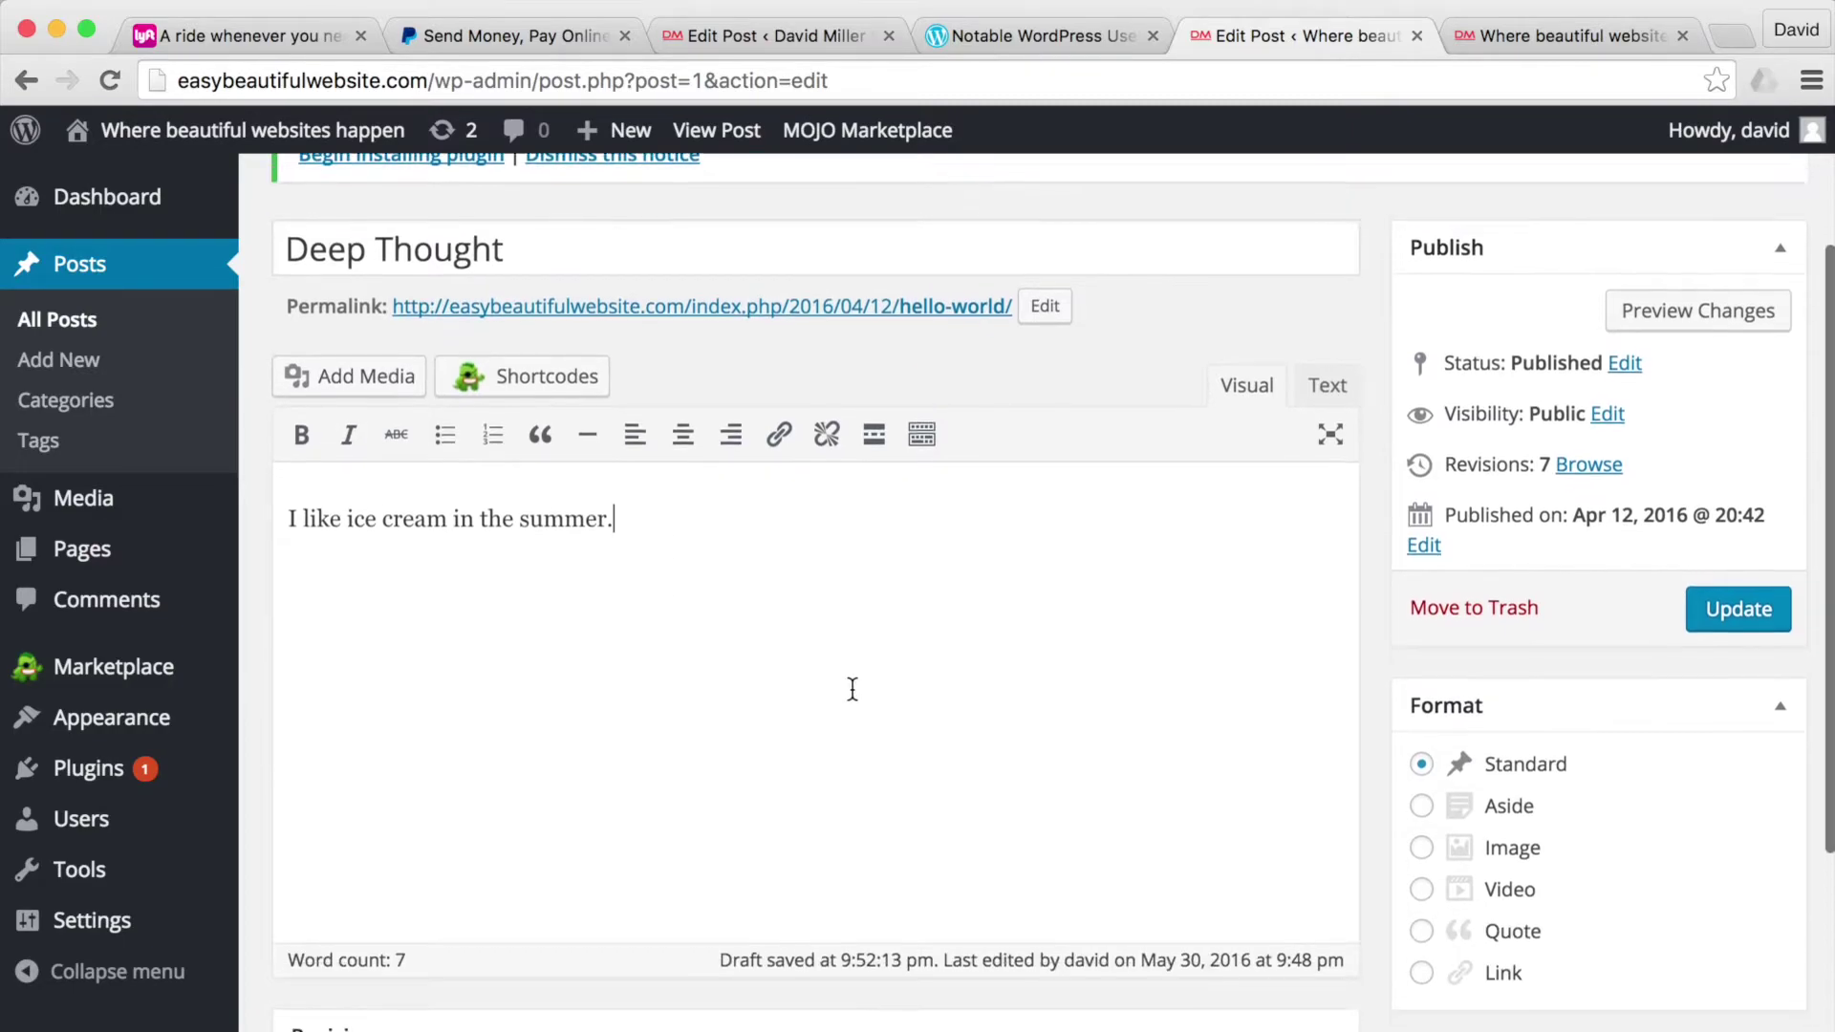
- Set the DM-WevDev-logo.png image from the media library as the post's featured image
scroll(1367, 707, "down", 10)
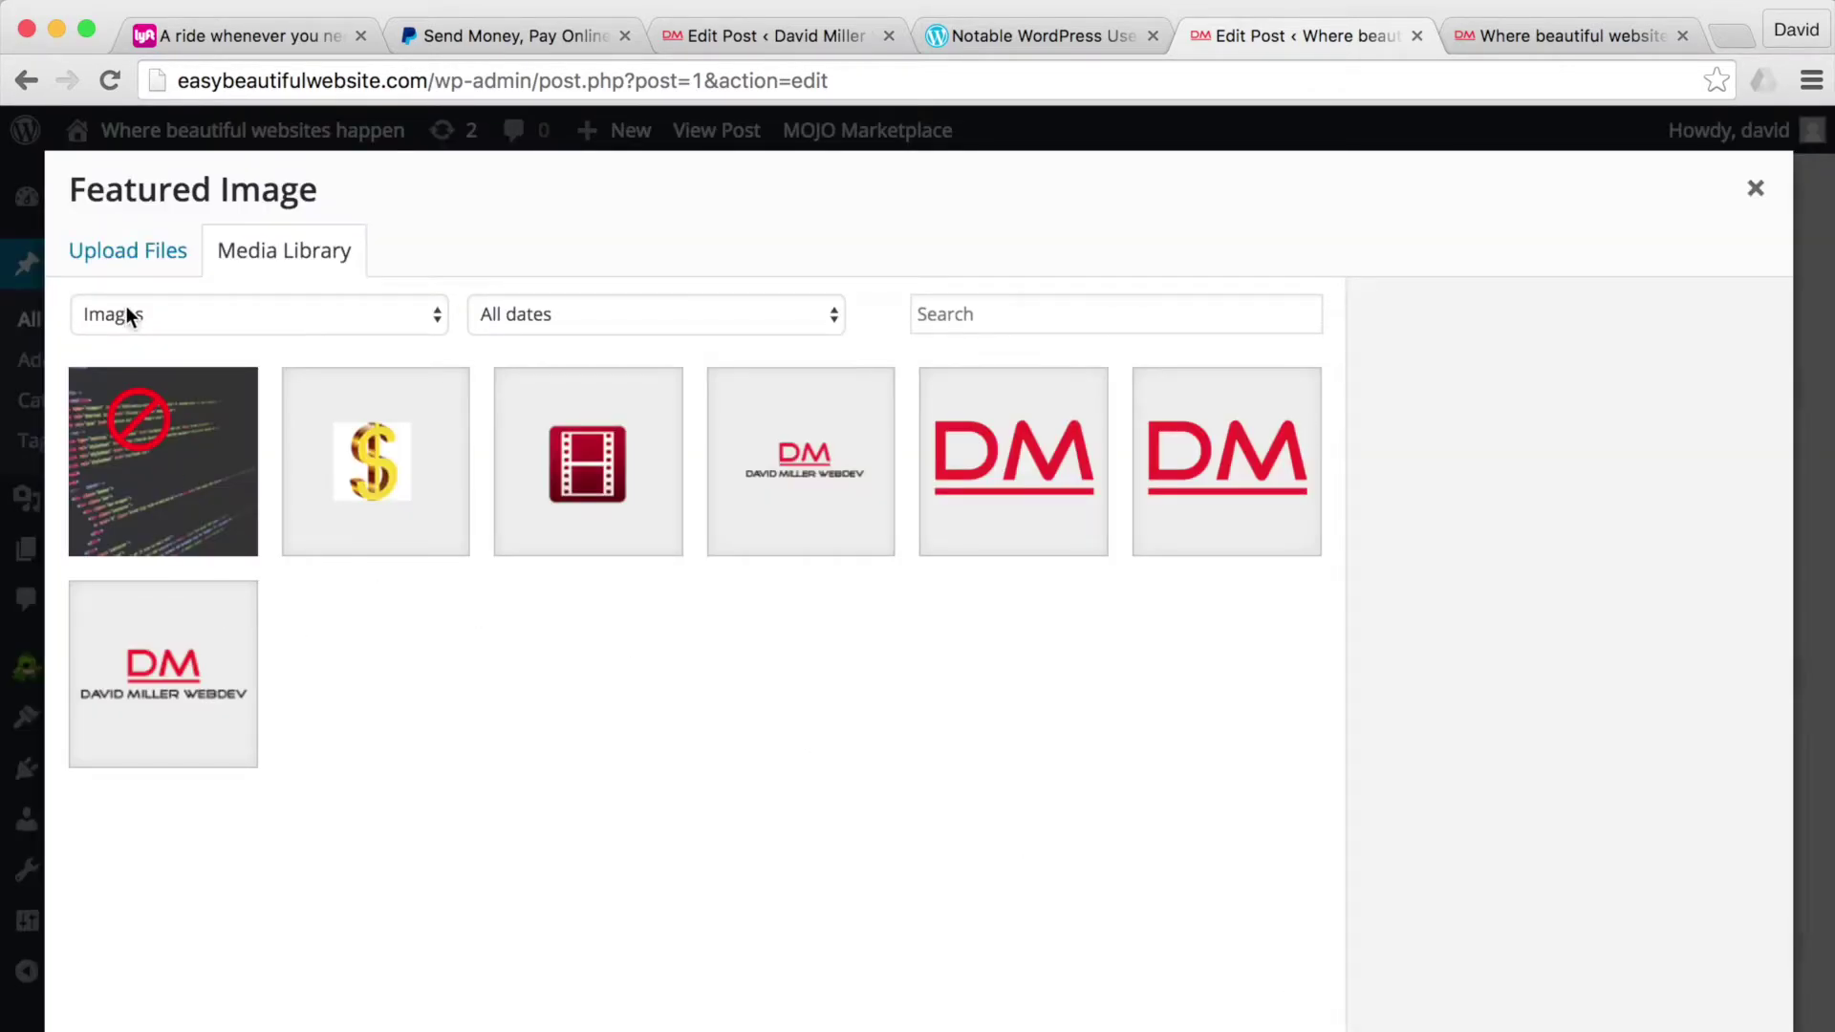
left_click(123, 253)
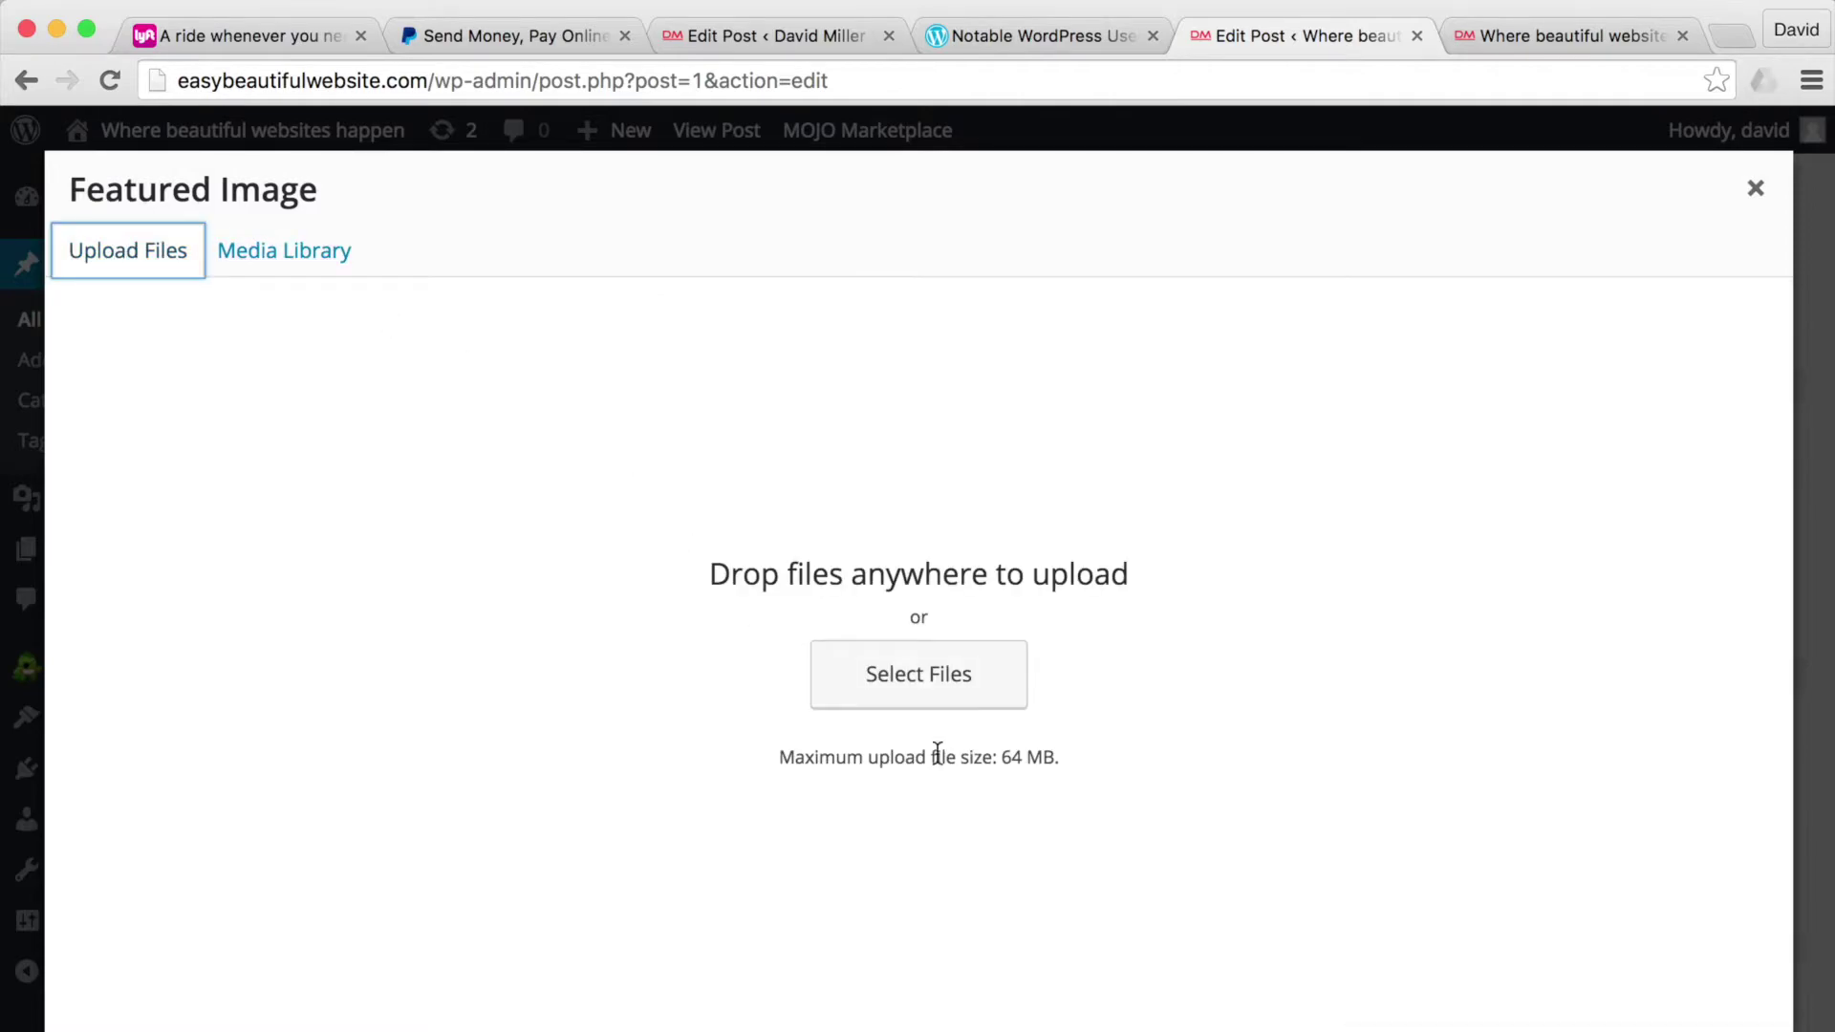
left_click(287, 258)
left_click(159, 664)
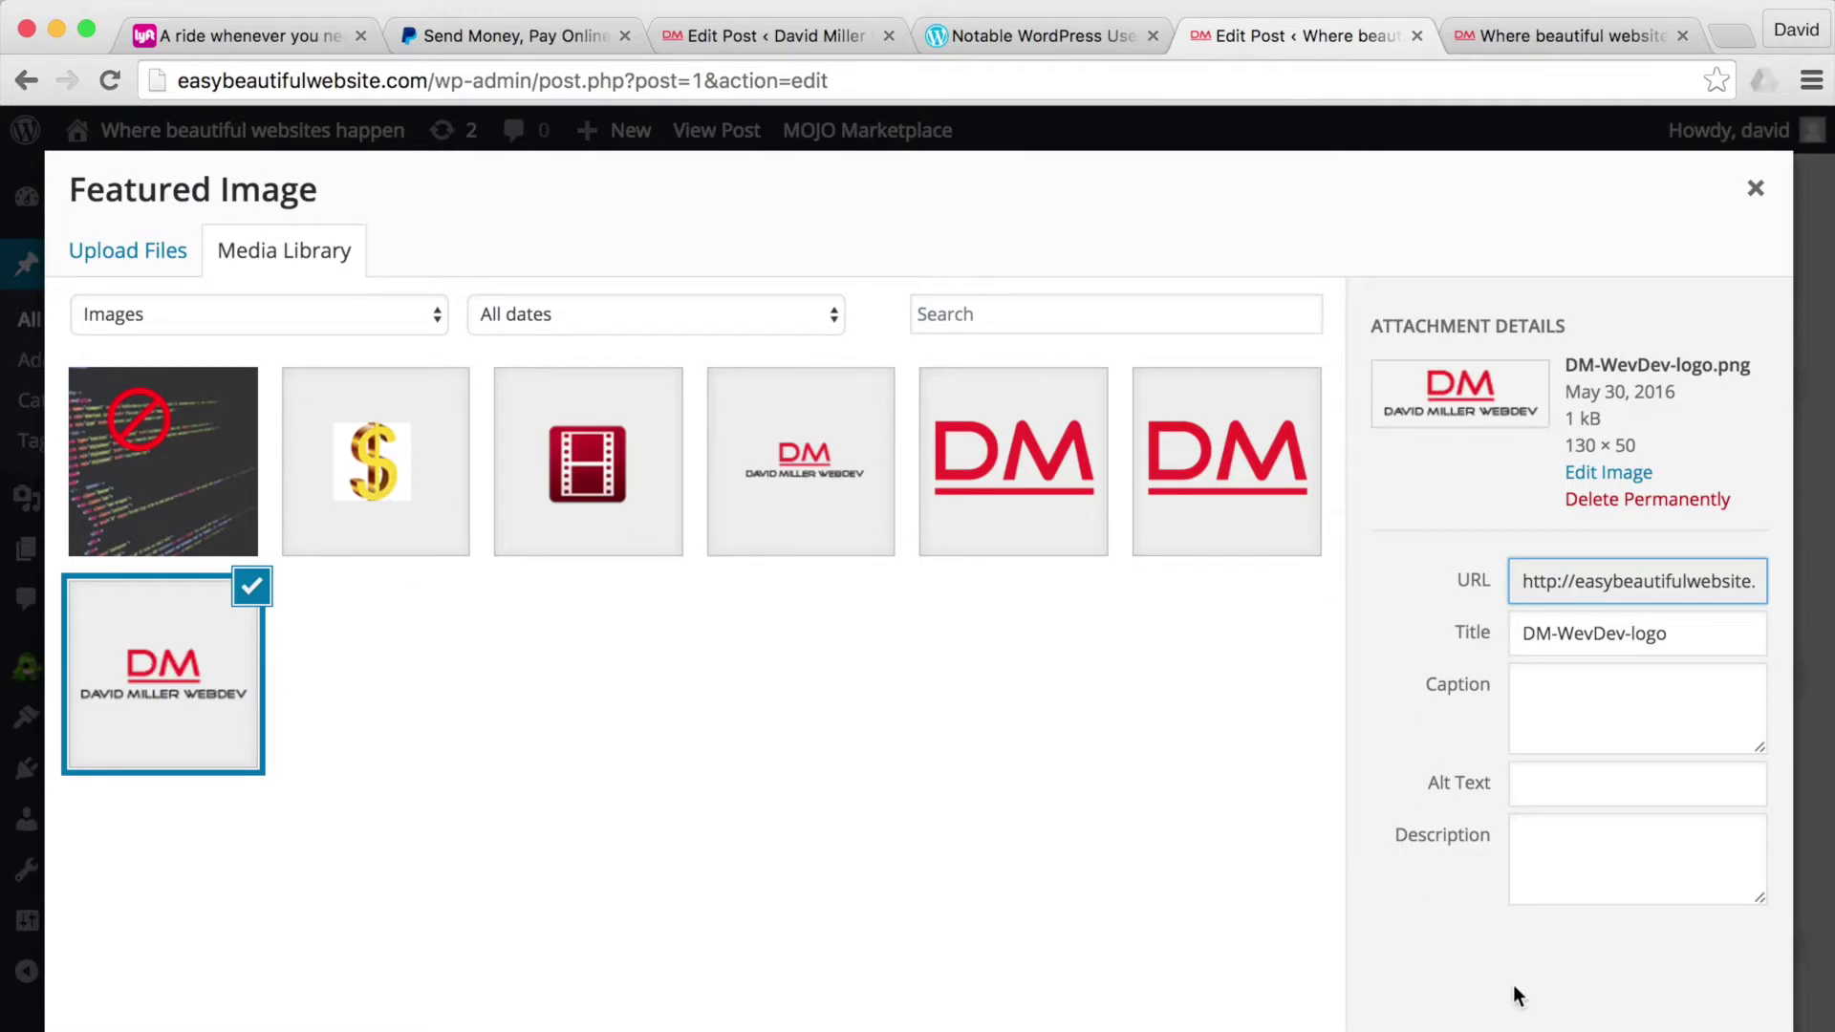
key("Escape")
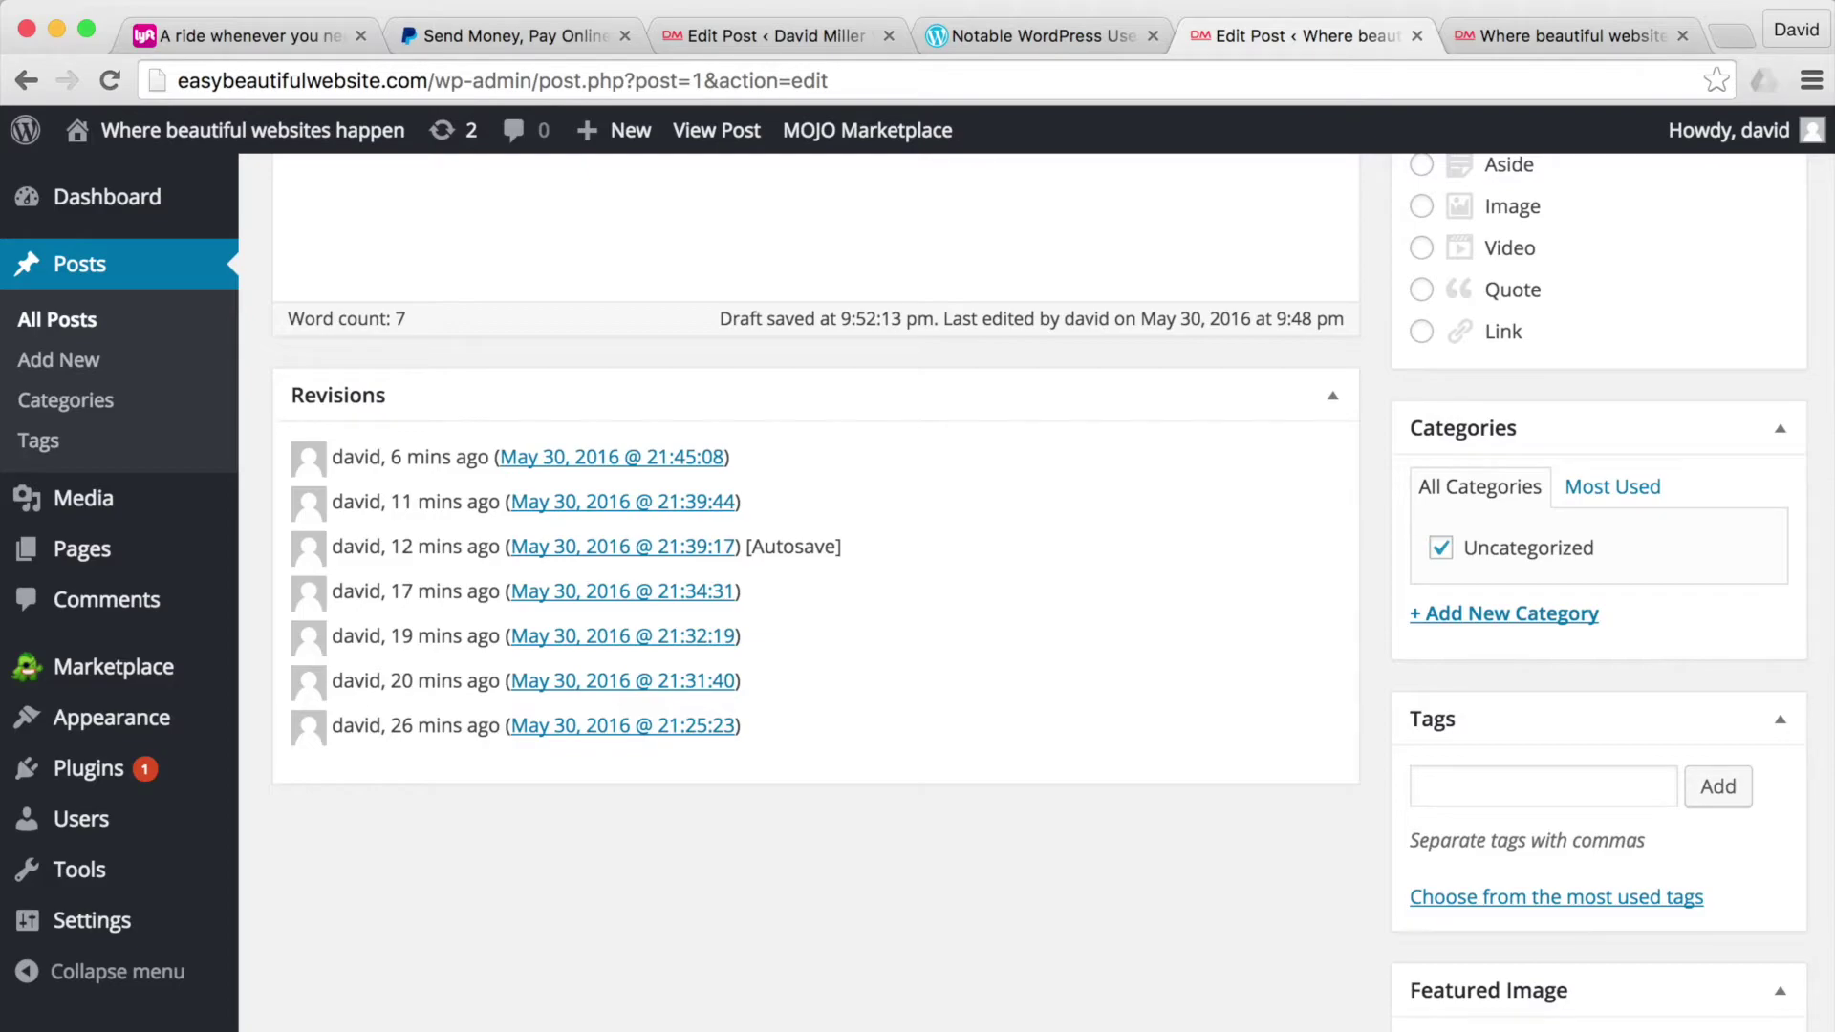
- Update the post and check how the Deep Thought entry looks on the live homepage
scroll(1374, 1016, "up", 5)
left_click(1735, 375)
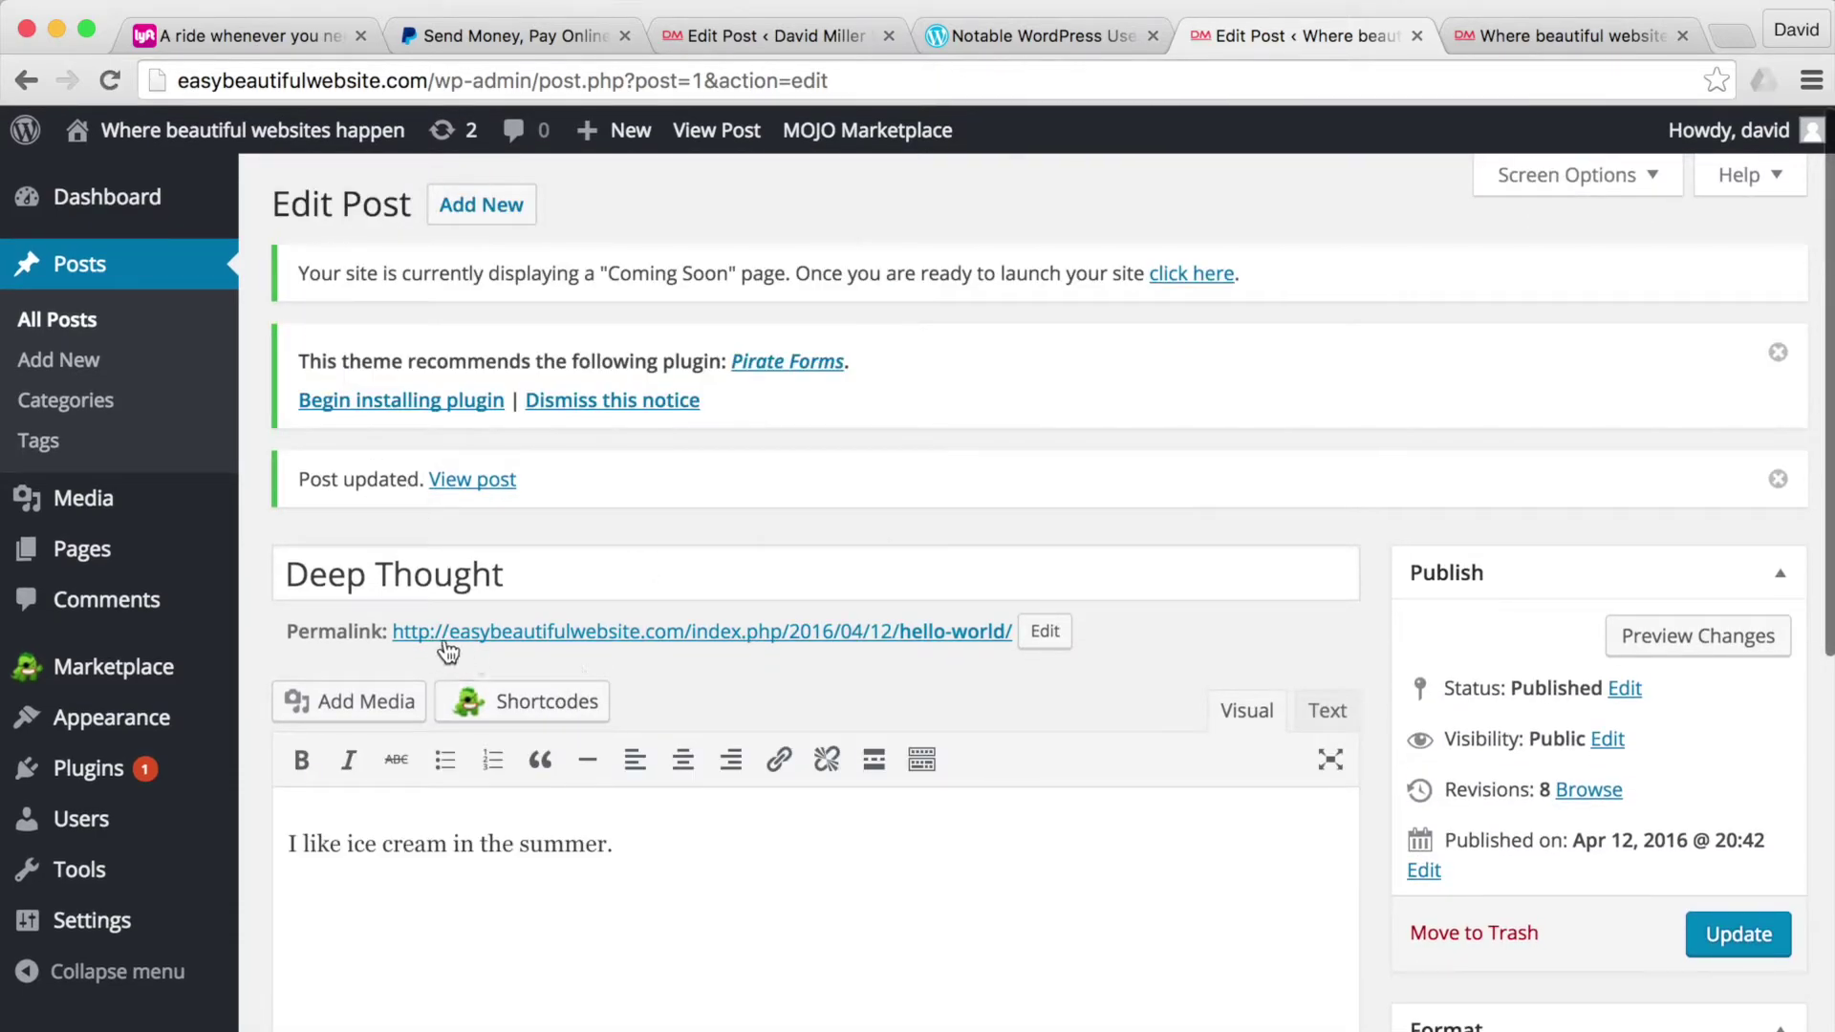
left_click(1494, 35)
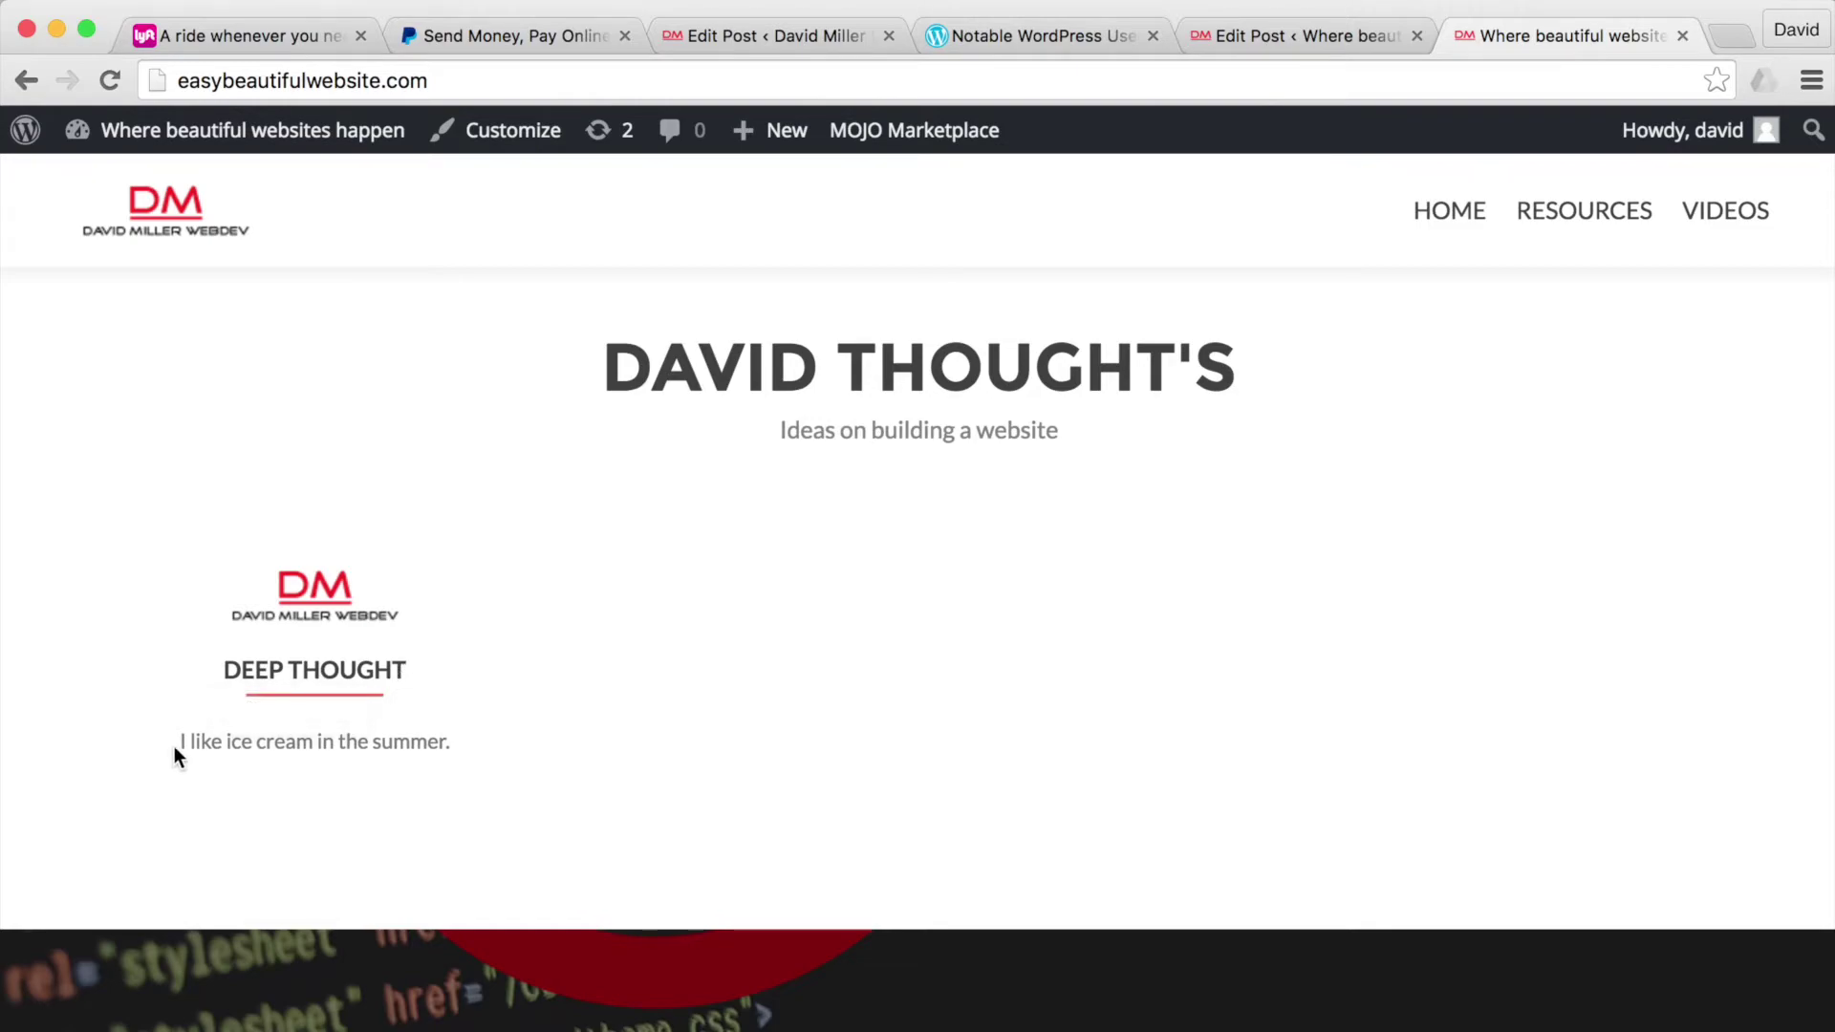
- Return to the post editor and examine the post's format, categories and tags options
left_click(1275, 42)
scroll(1055, 746, "down", 7)
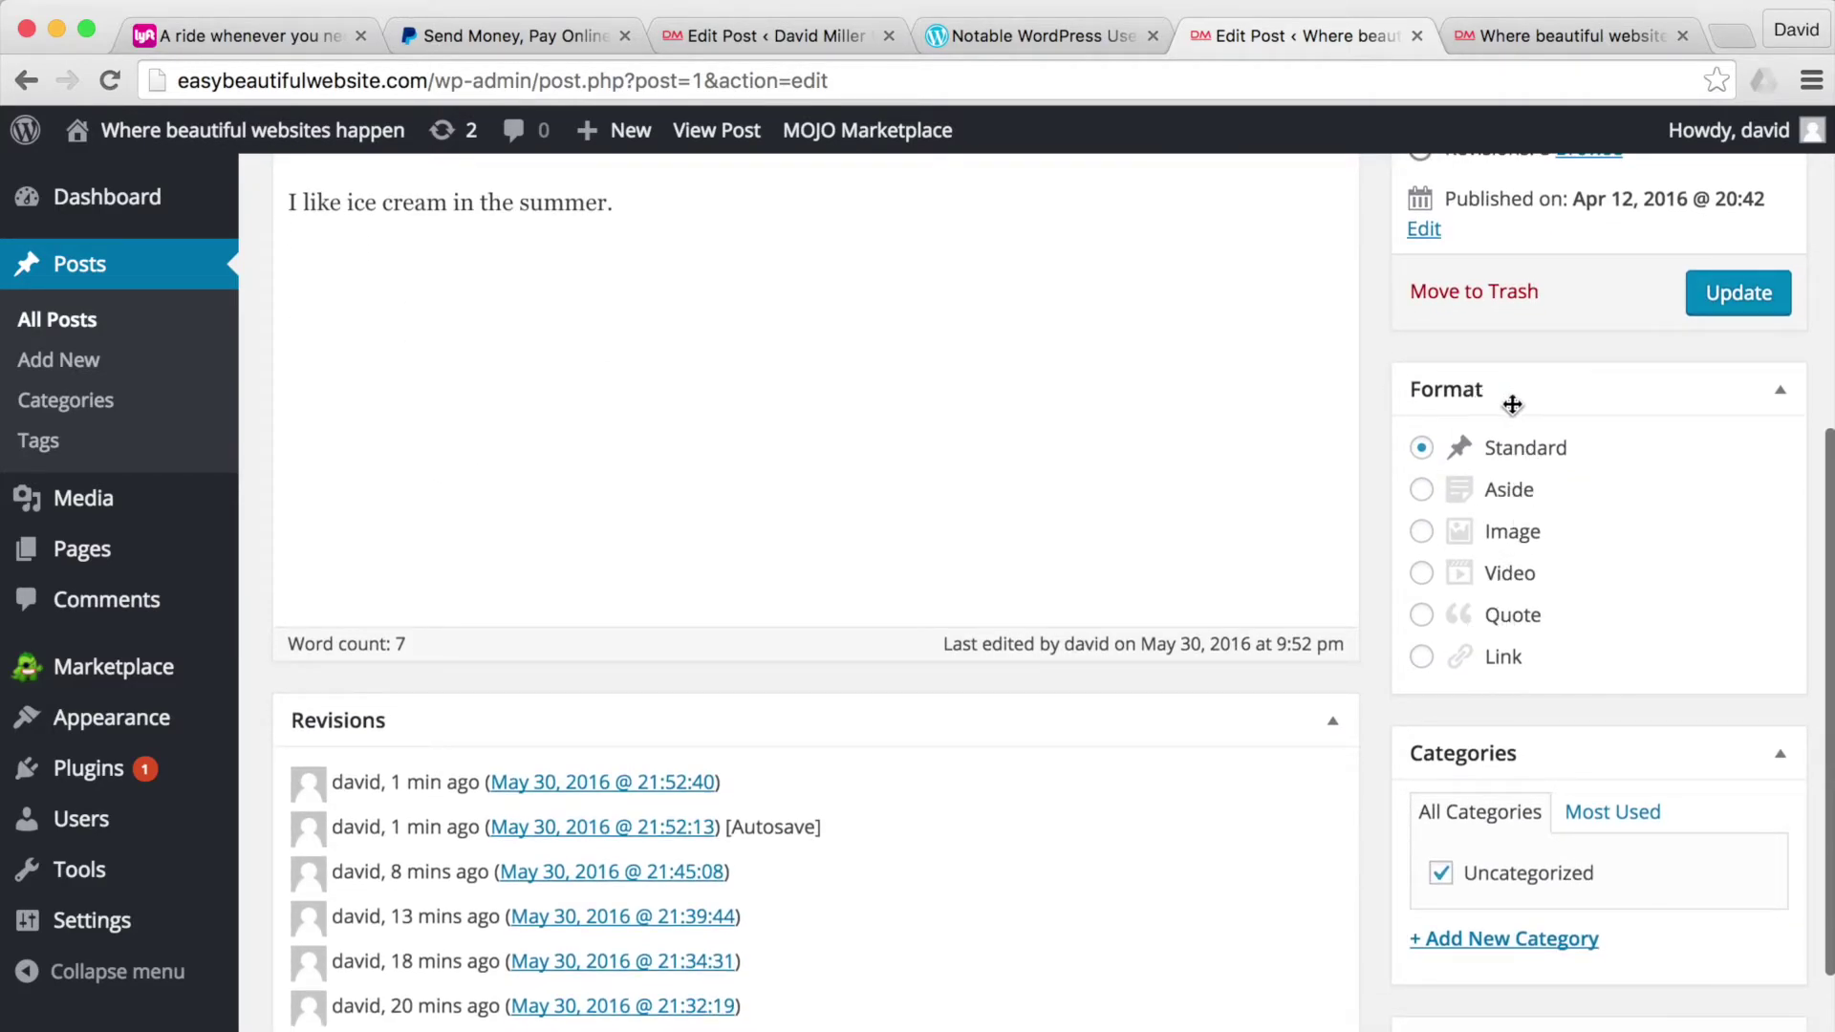
scroll(1388, 558, "down", 4)
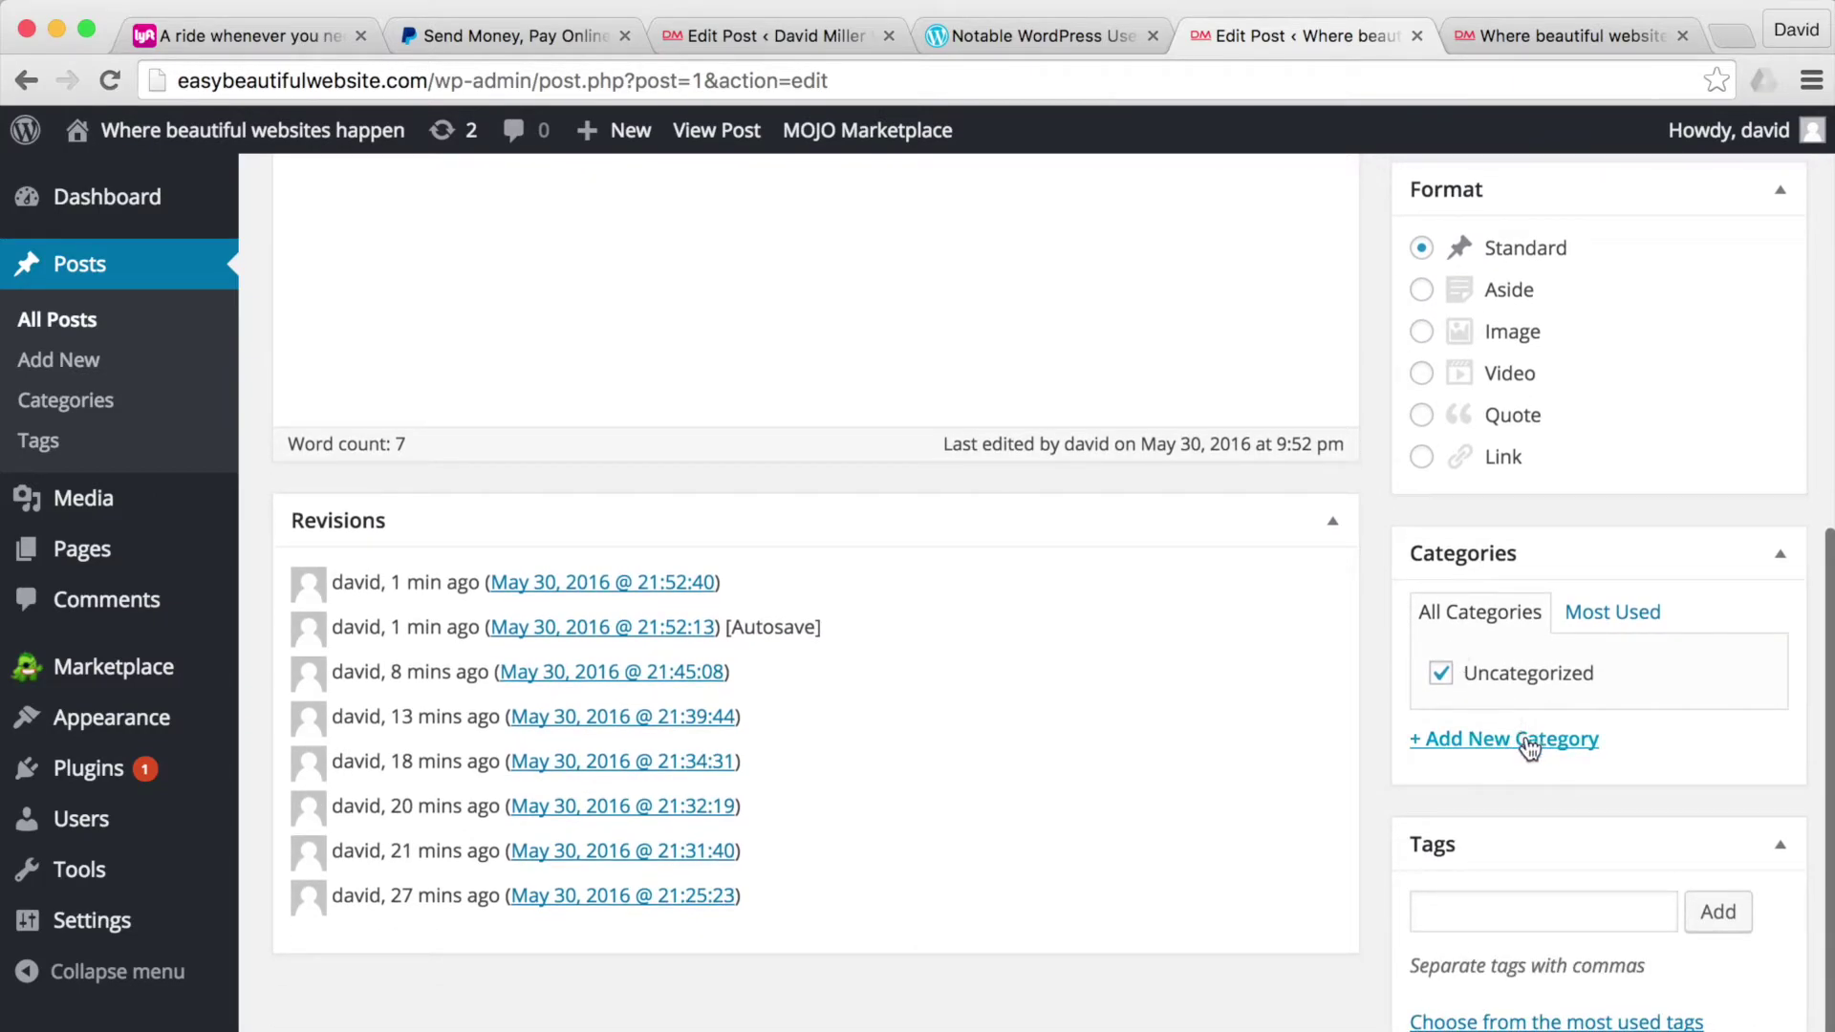
scroll(1529, 750, "up", 2)
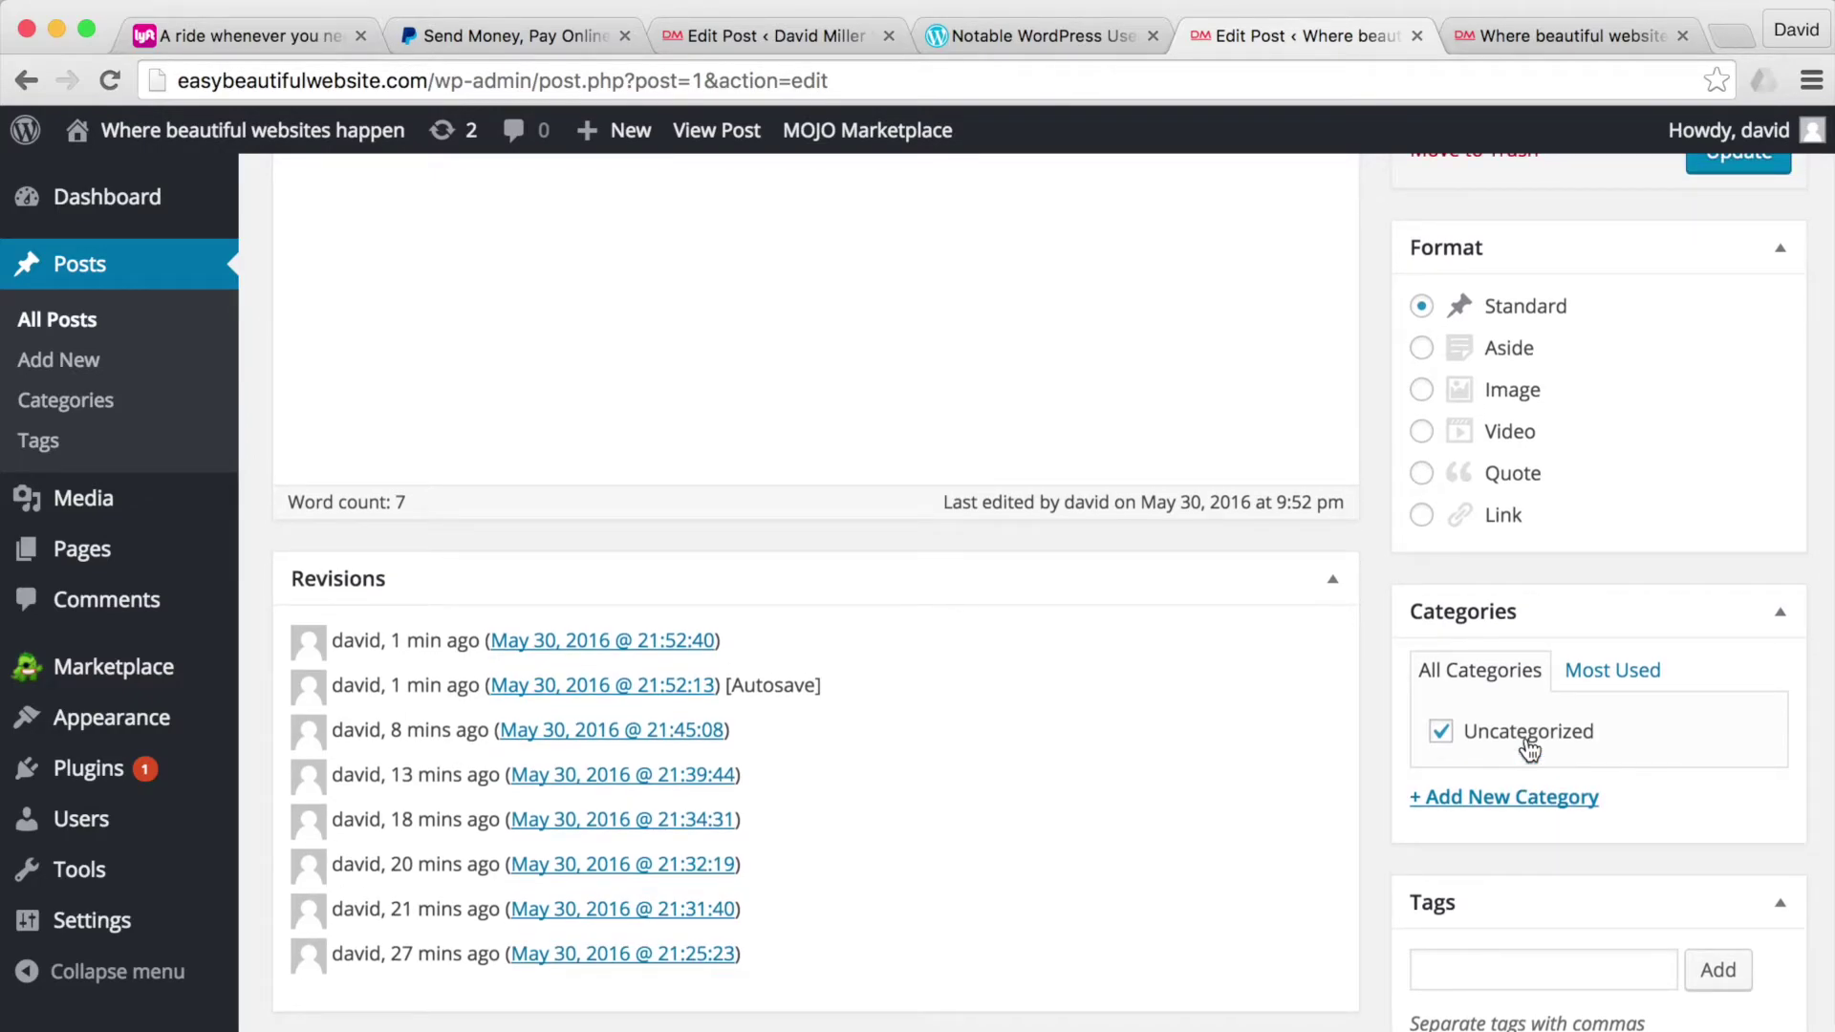
scroll(1529, 750, "down", 3)
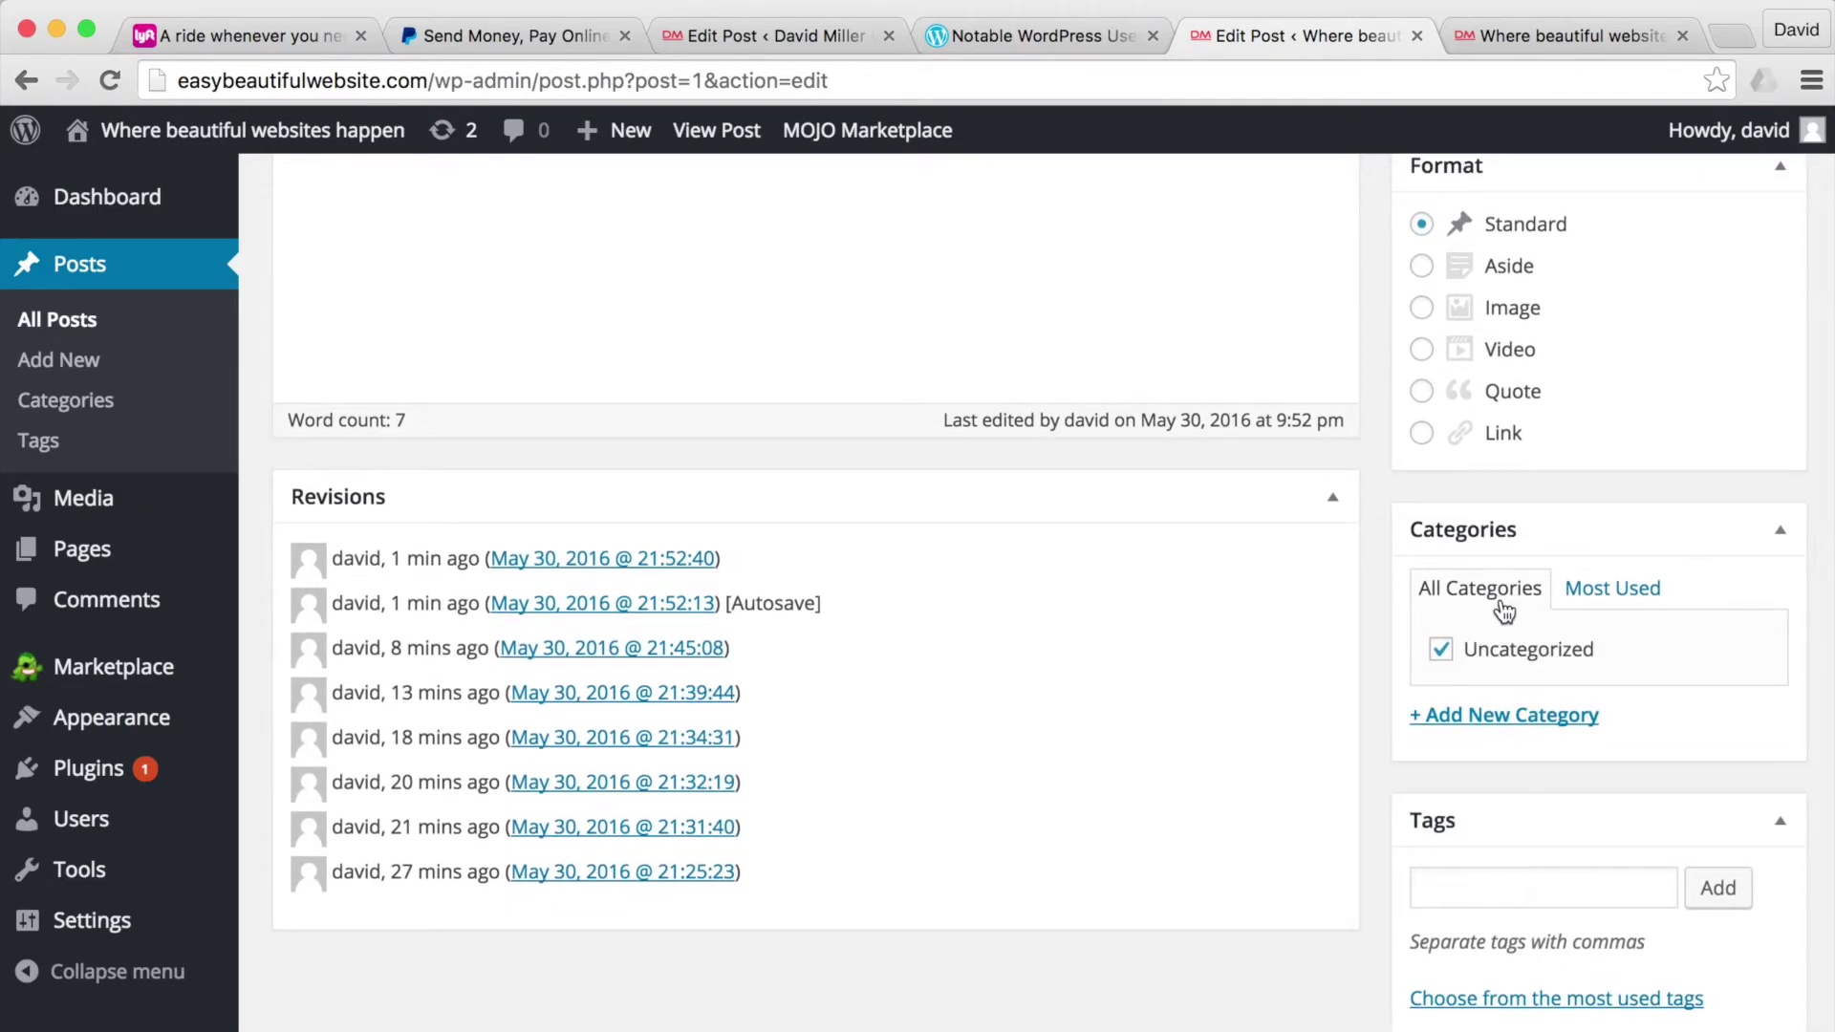
scroll(1505, 612, "up", 6)
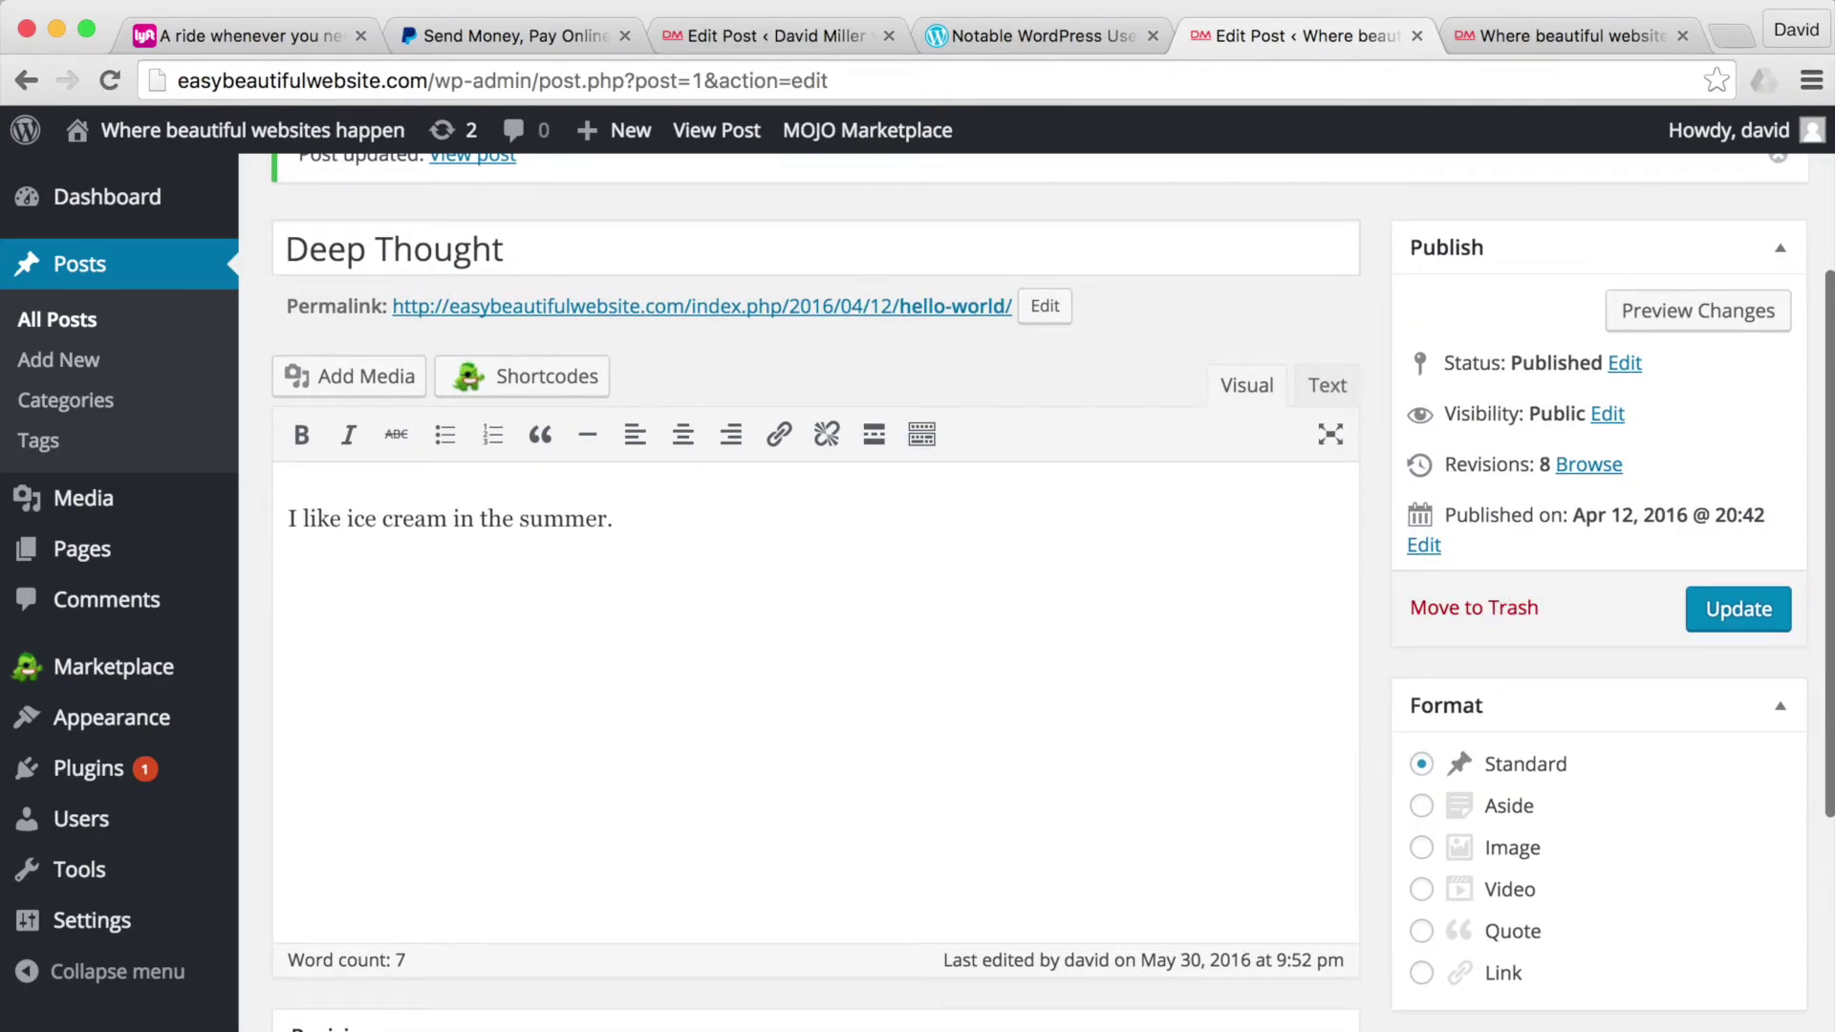
scroll(1039, 592, "down", 8)
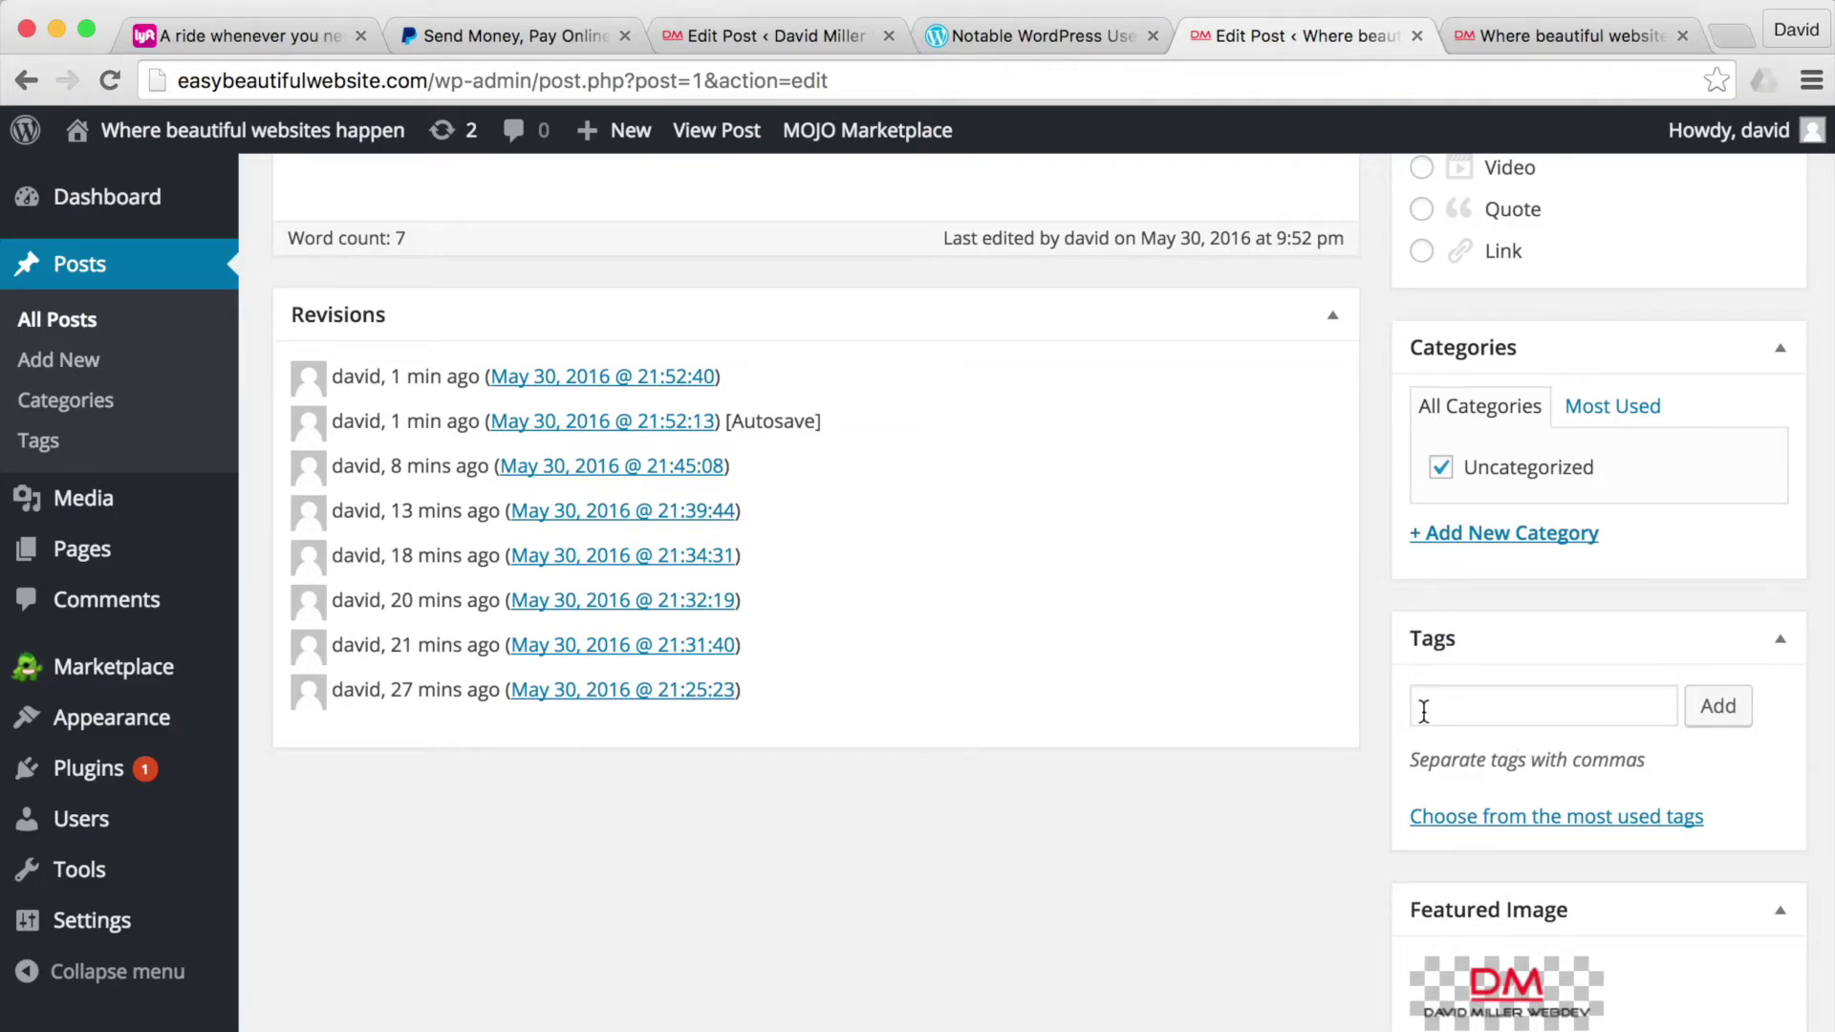
scroll(1405, 701, "up", 1)
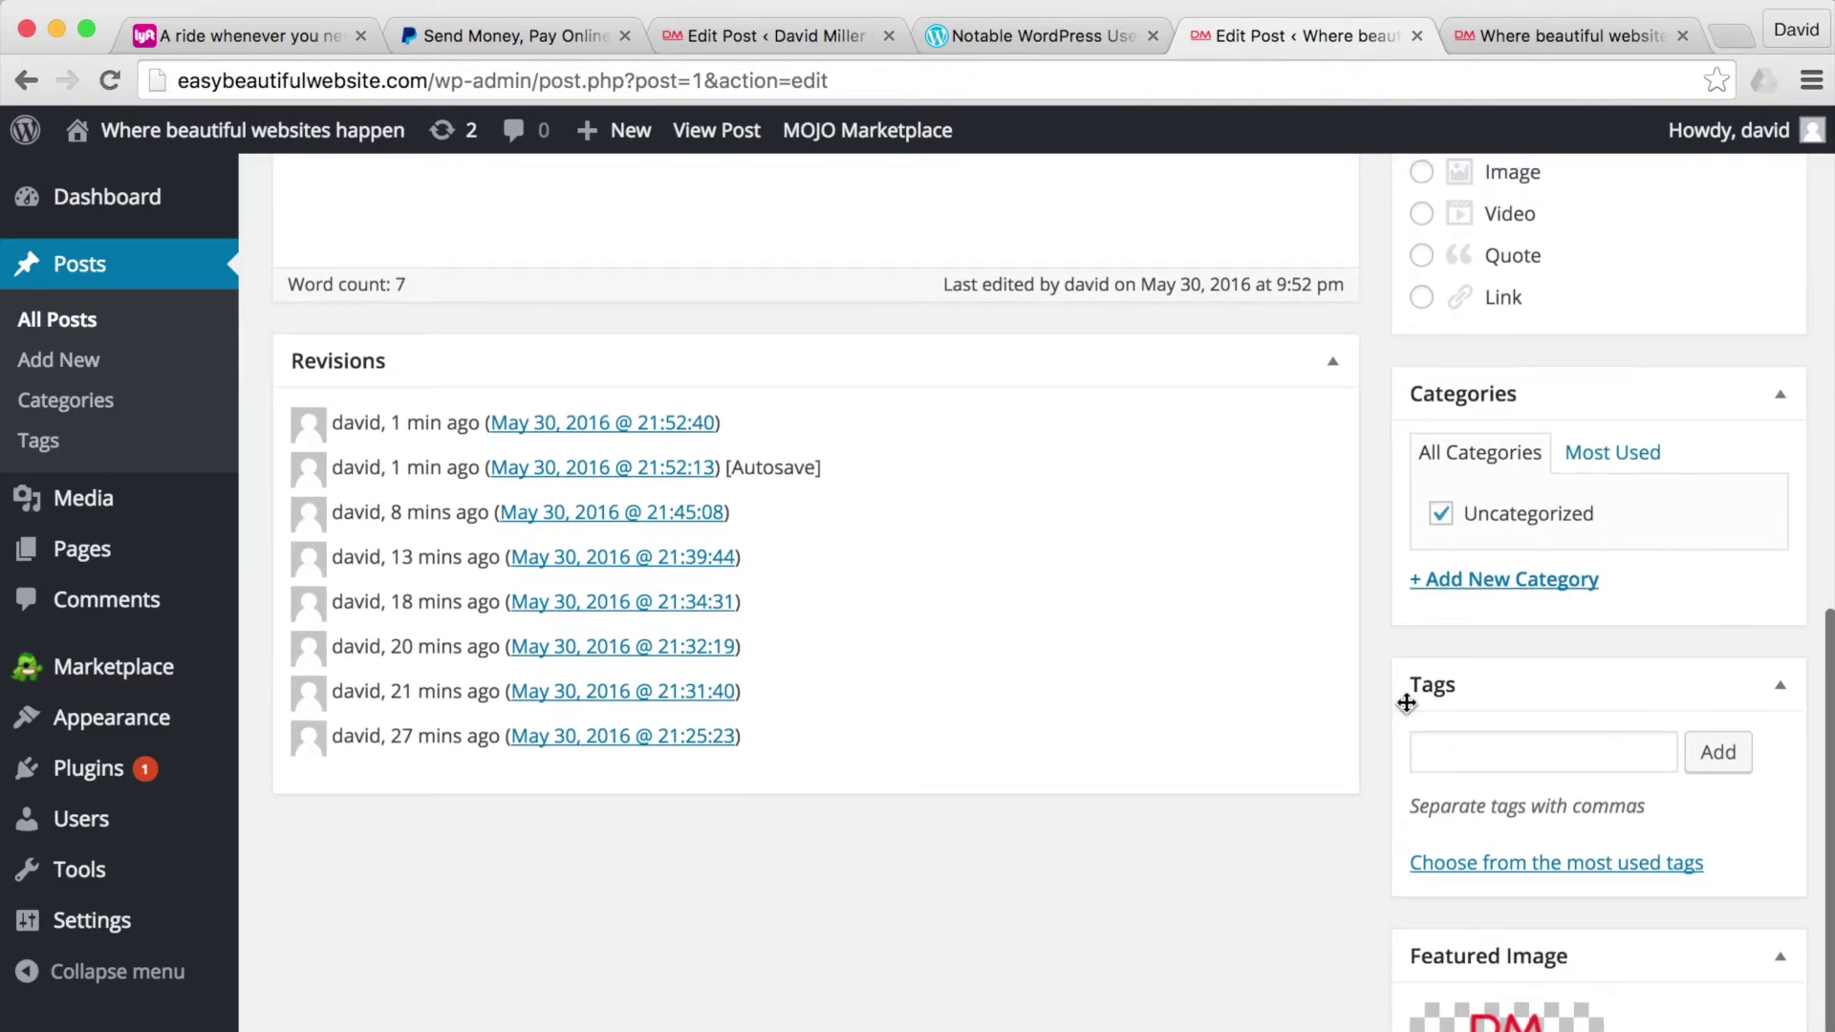
scroll(1405, 702, "up", 1)
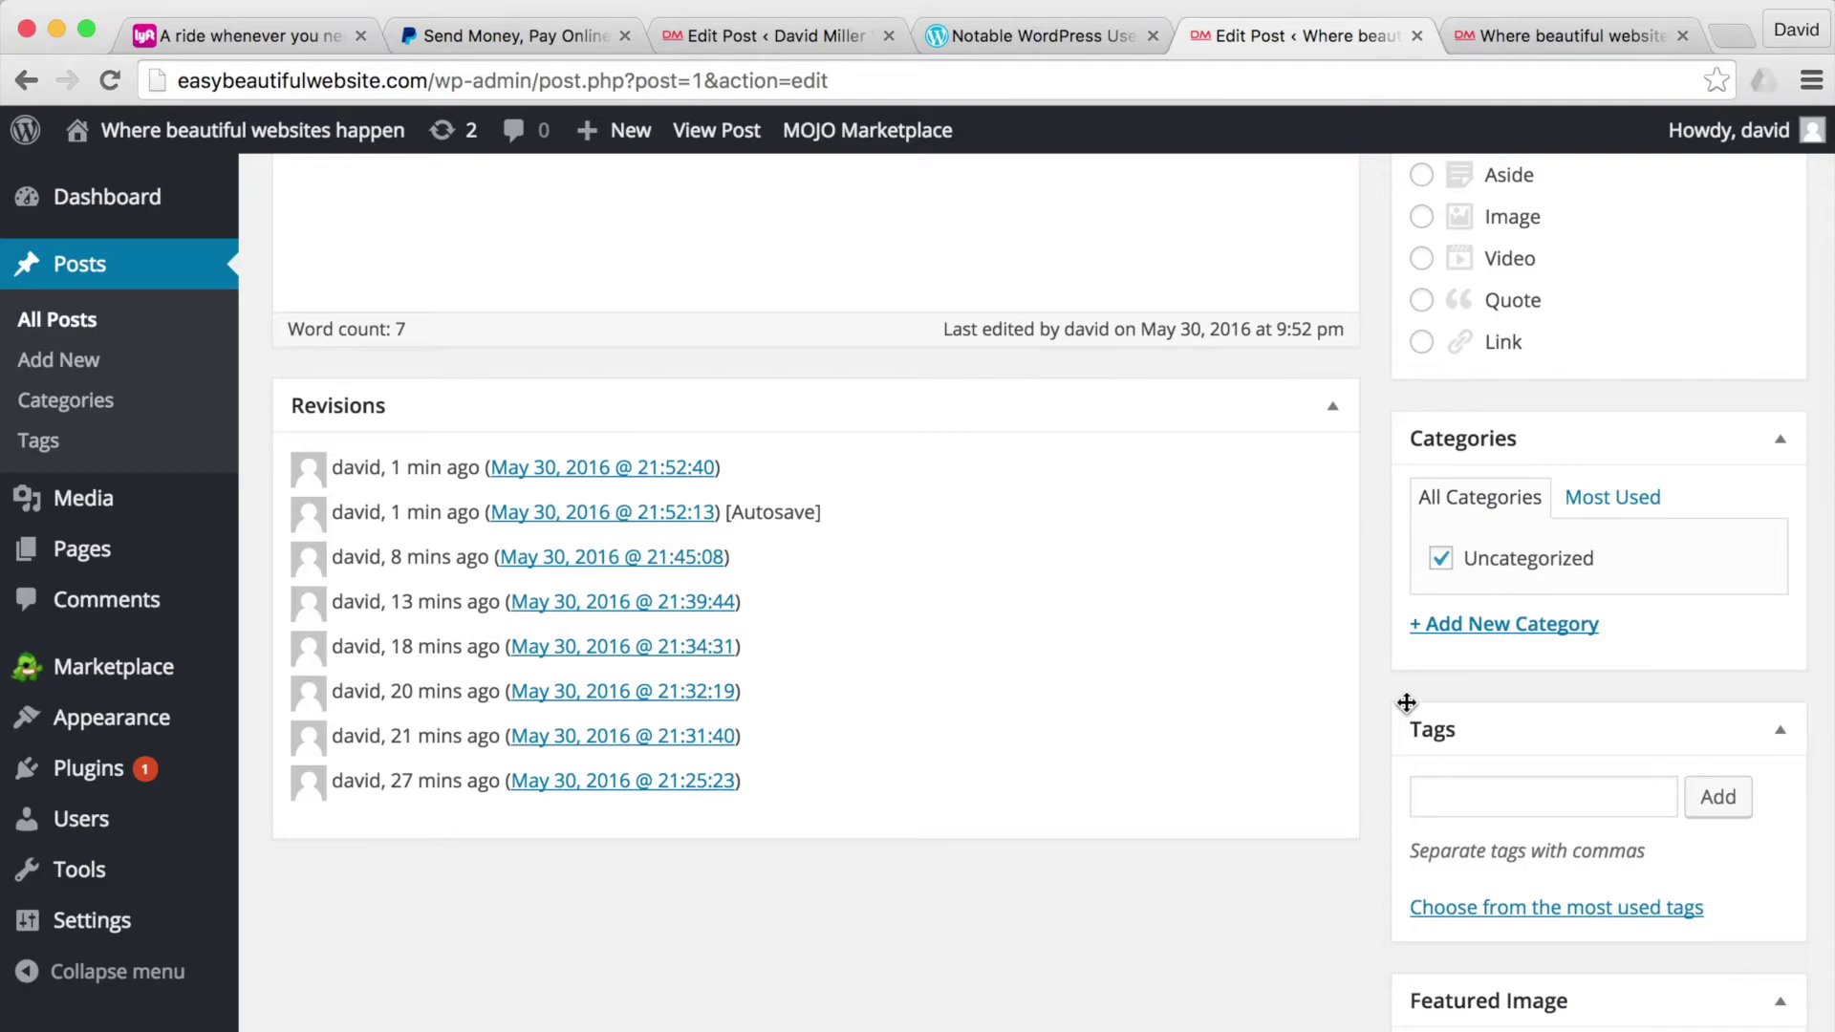
scroll(1402, 699, "up", 10)
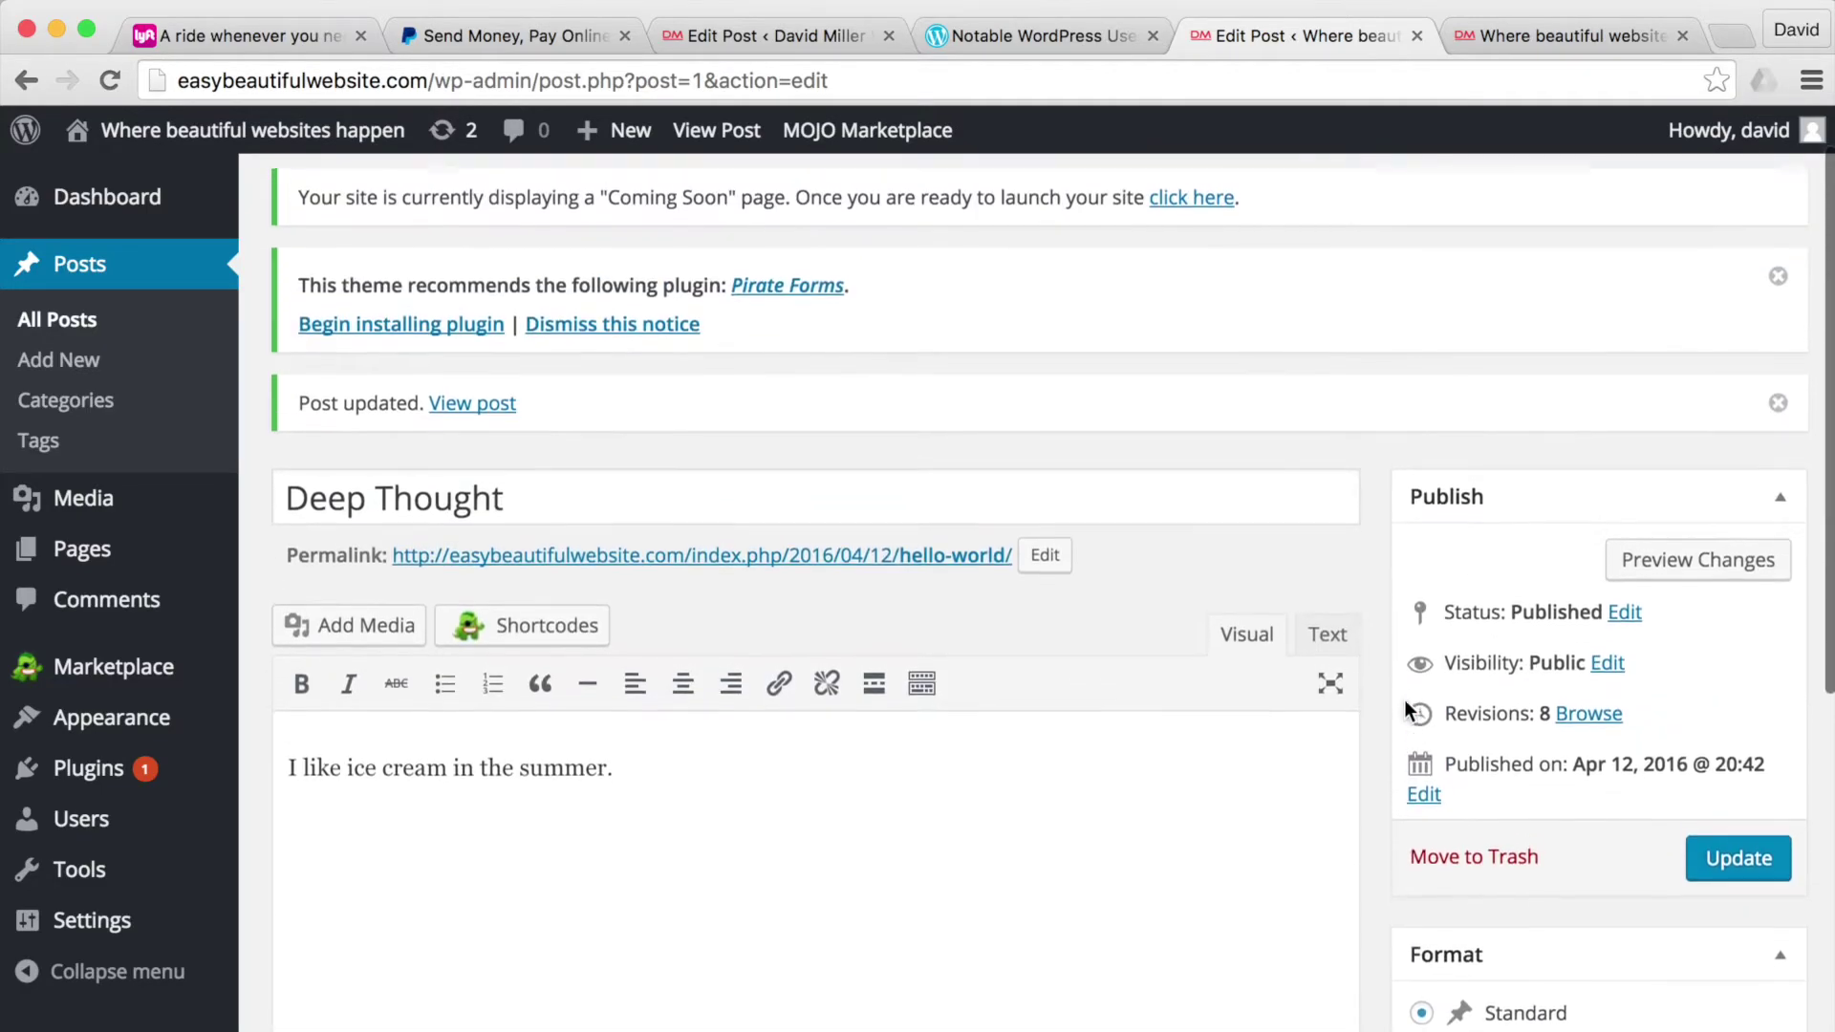
scroll(1401, 675, "up", 2)
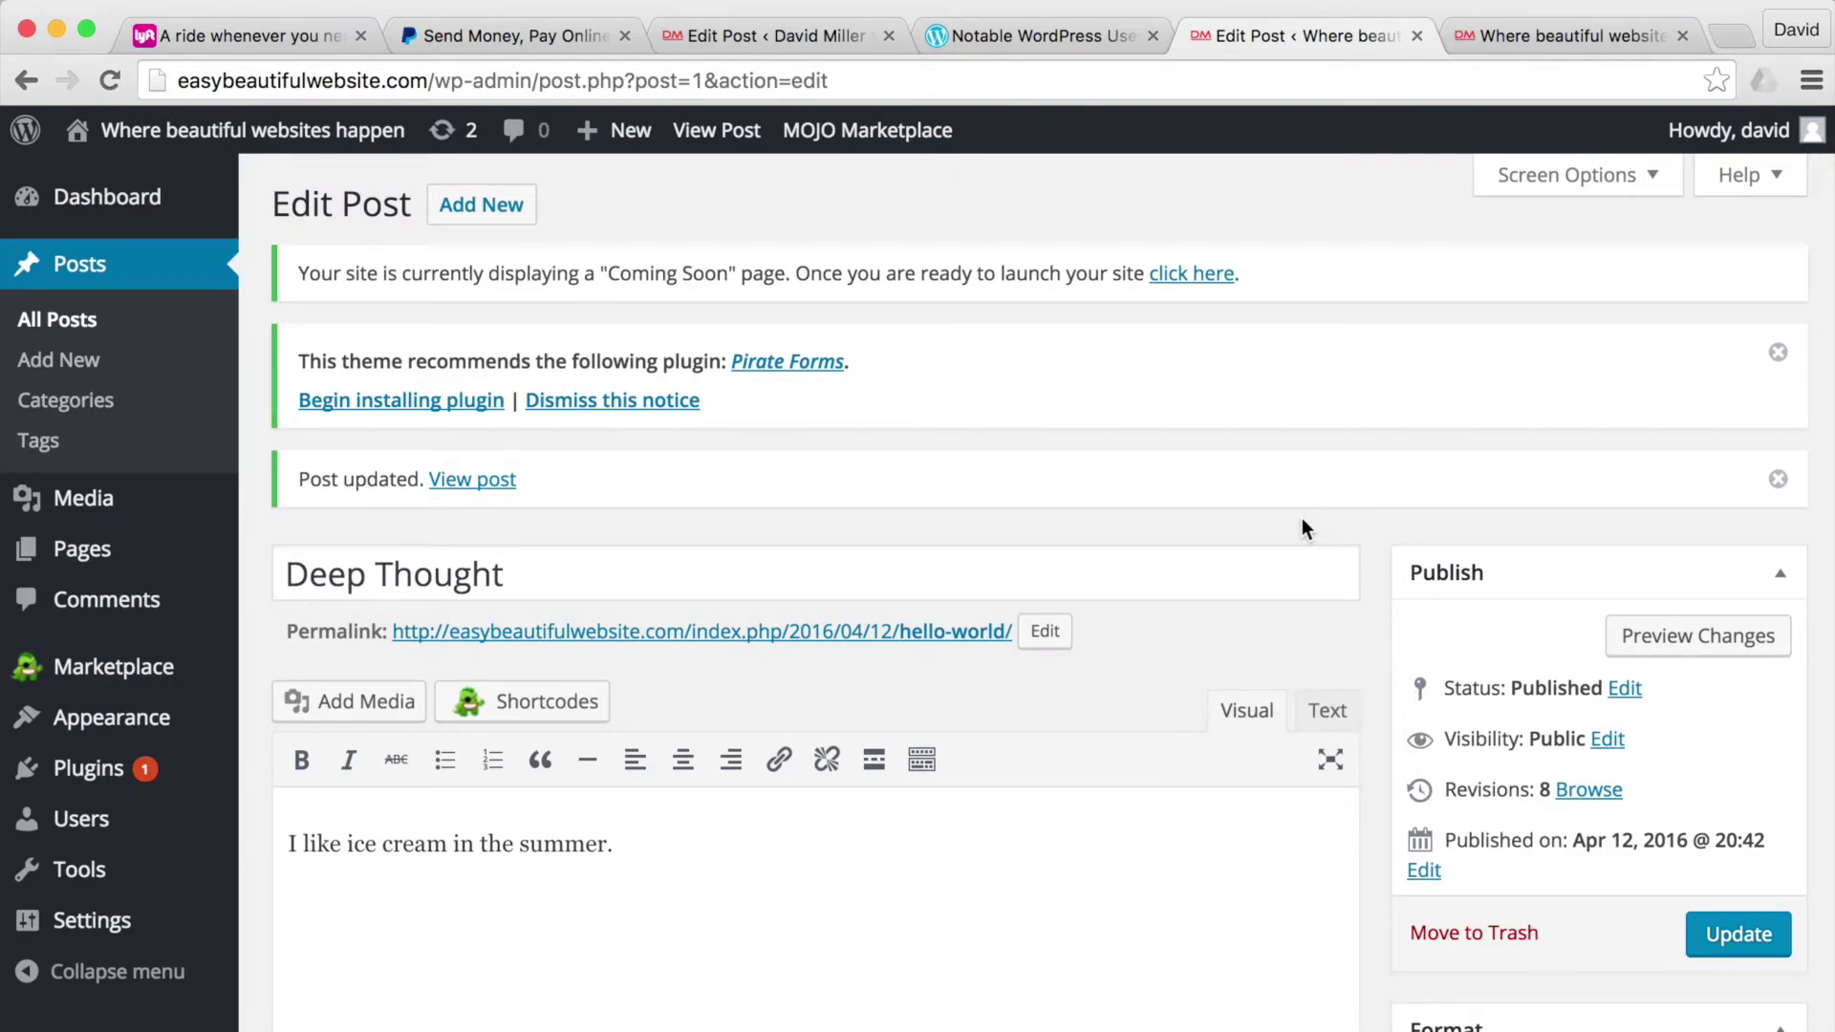
- Visit the live site and examine the homepage's blog section and header navigation
left_click(191, 142)
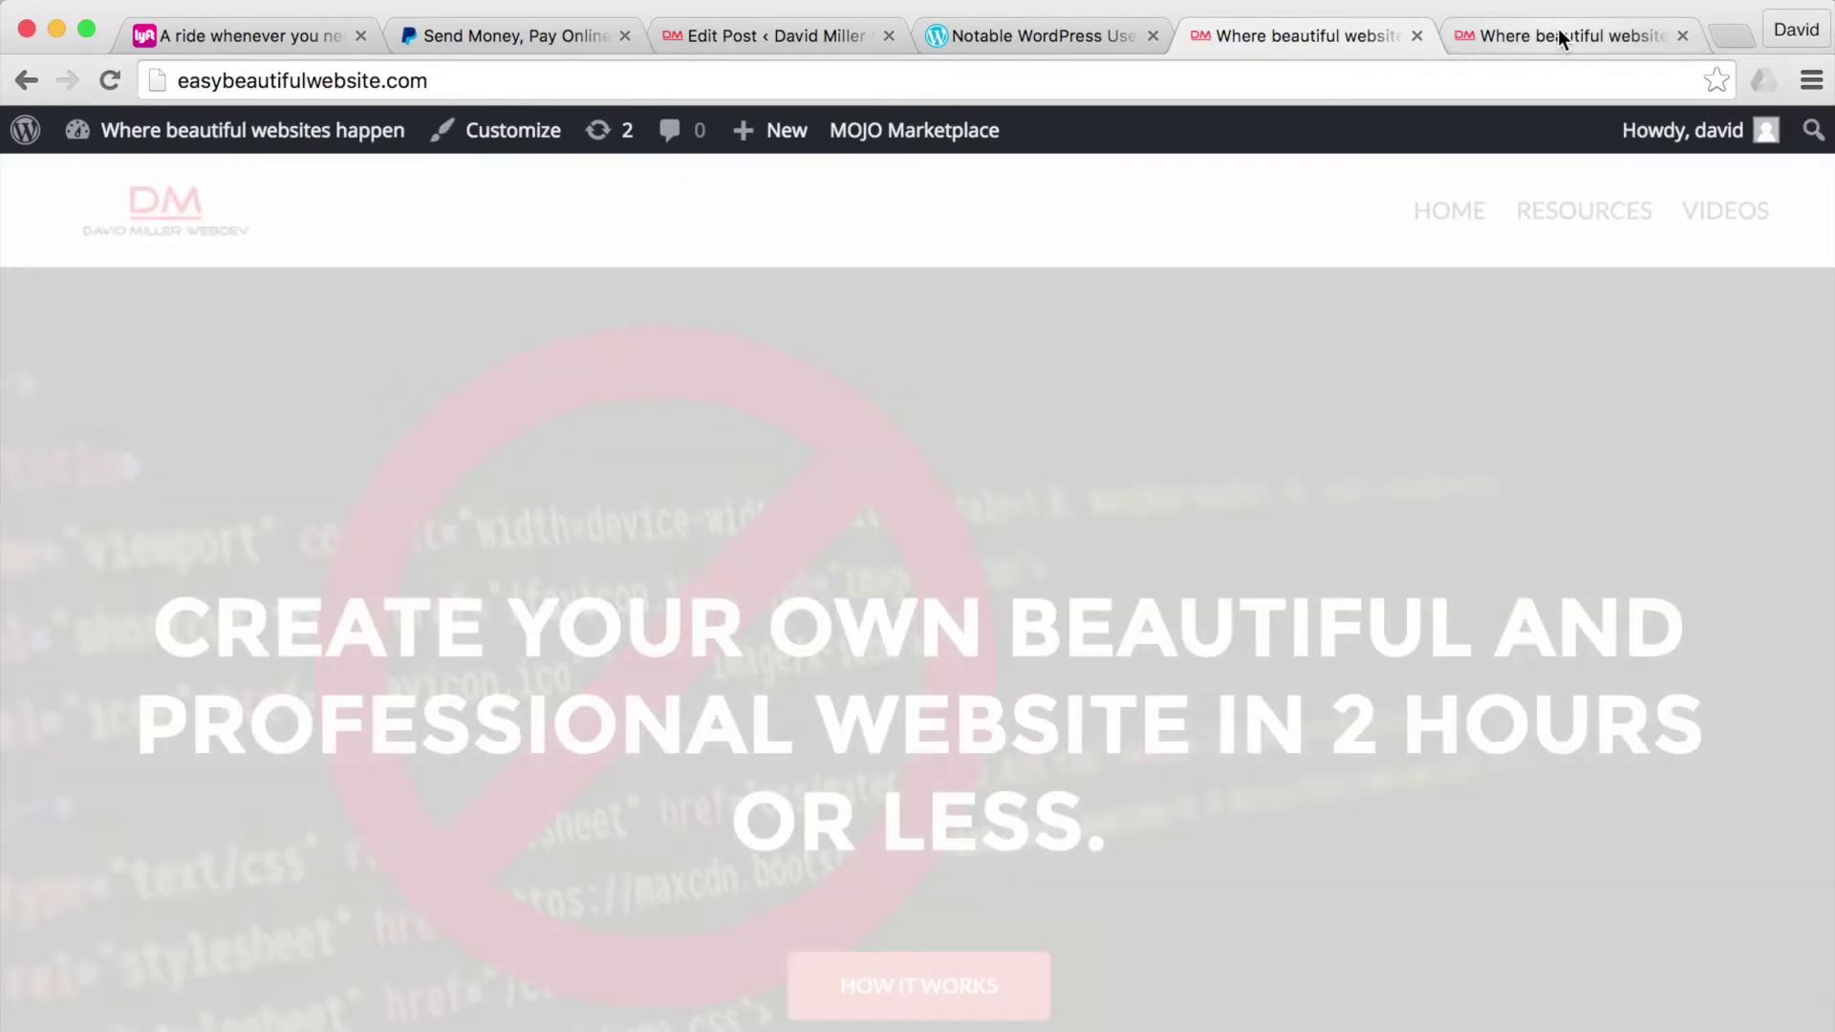
left_click(1557, 28)
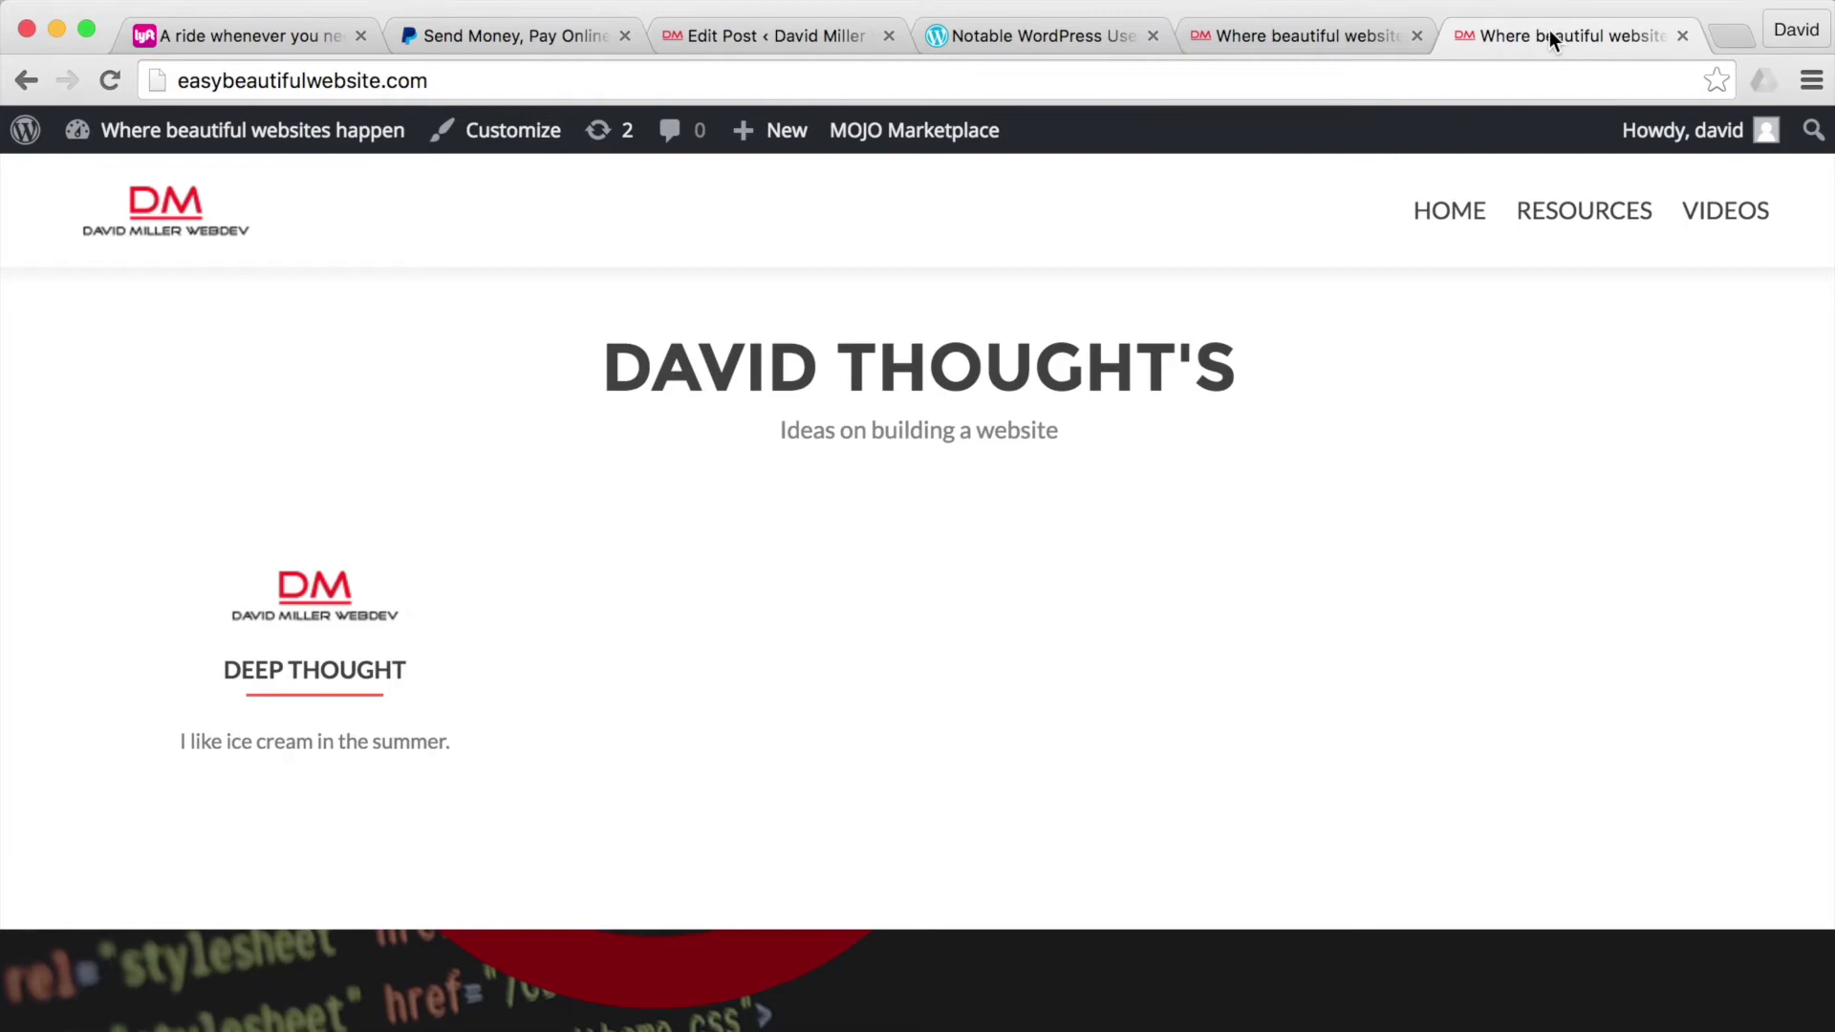
scroll(543, 457, "down", 10)
scroll(543, 456, "up", 10)
scroll(543, 457, "down", 12)
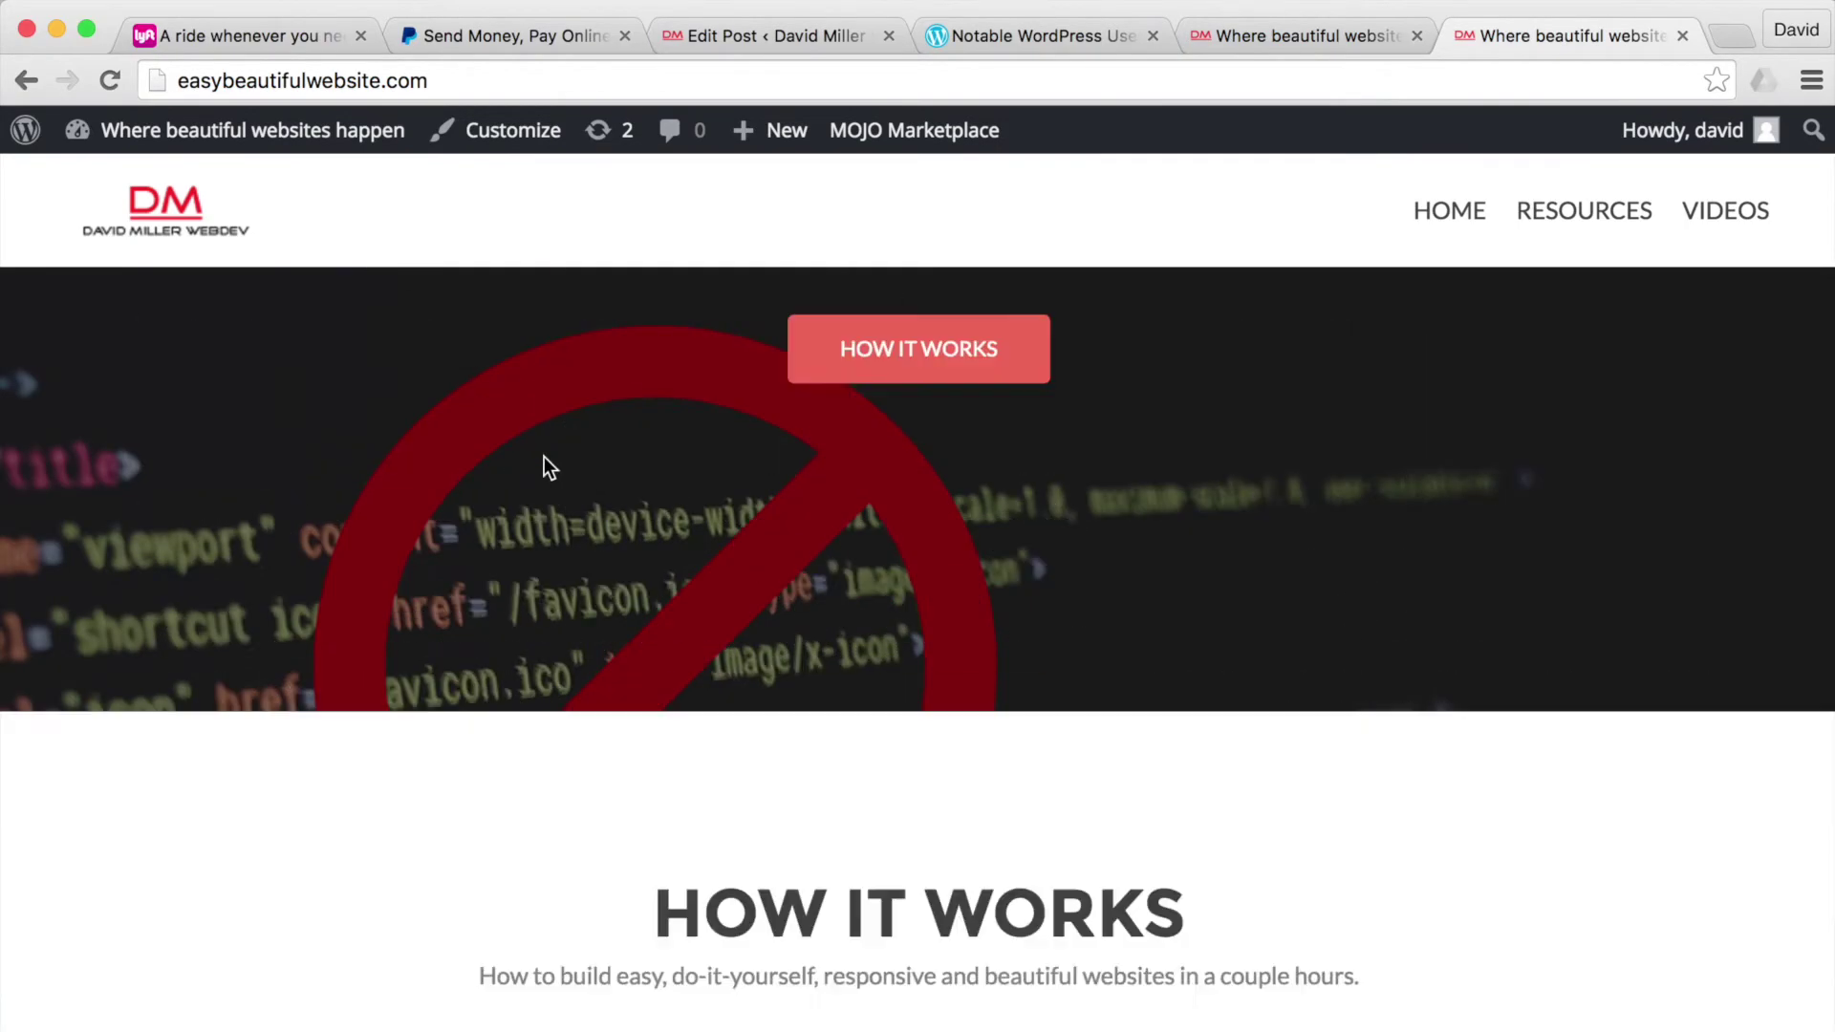
scroll(543, 457, "down", 10)
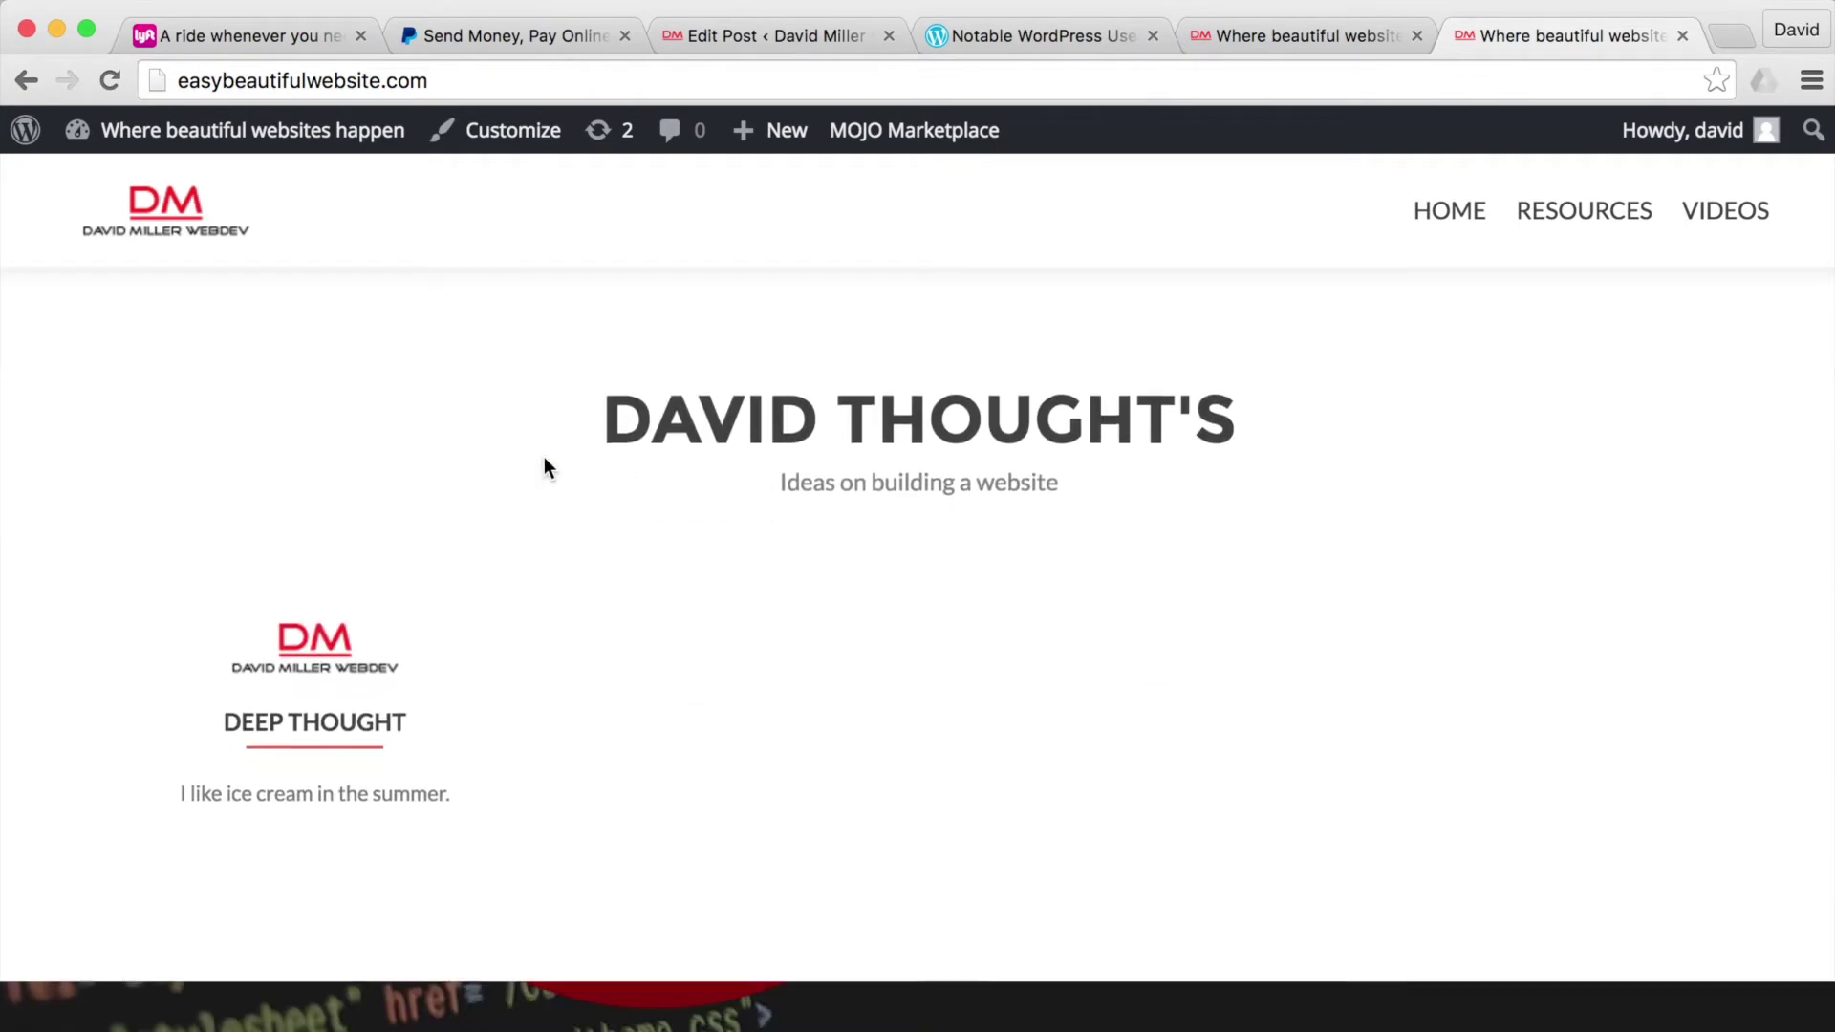
scroll(690, 495, "up", 15)
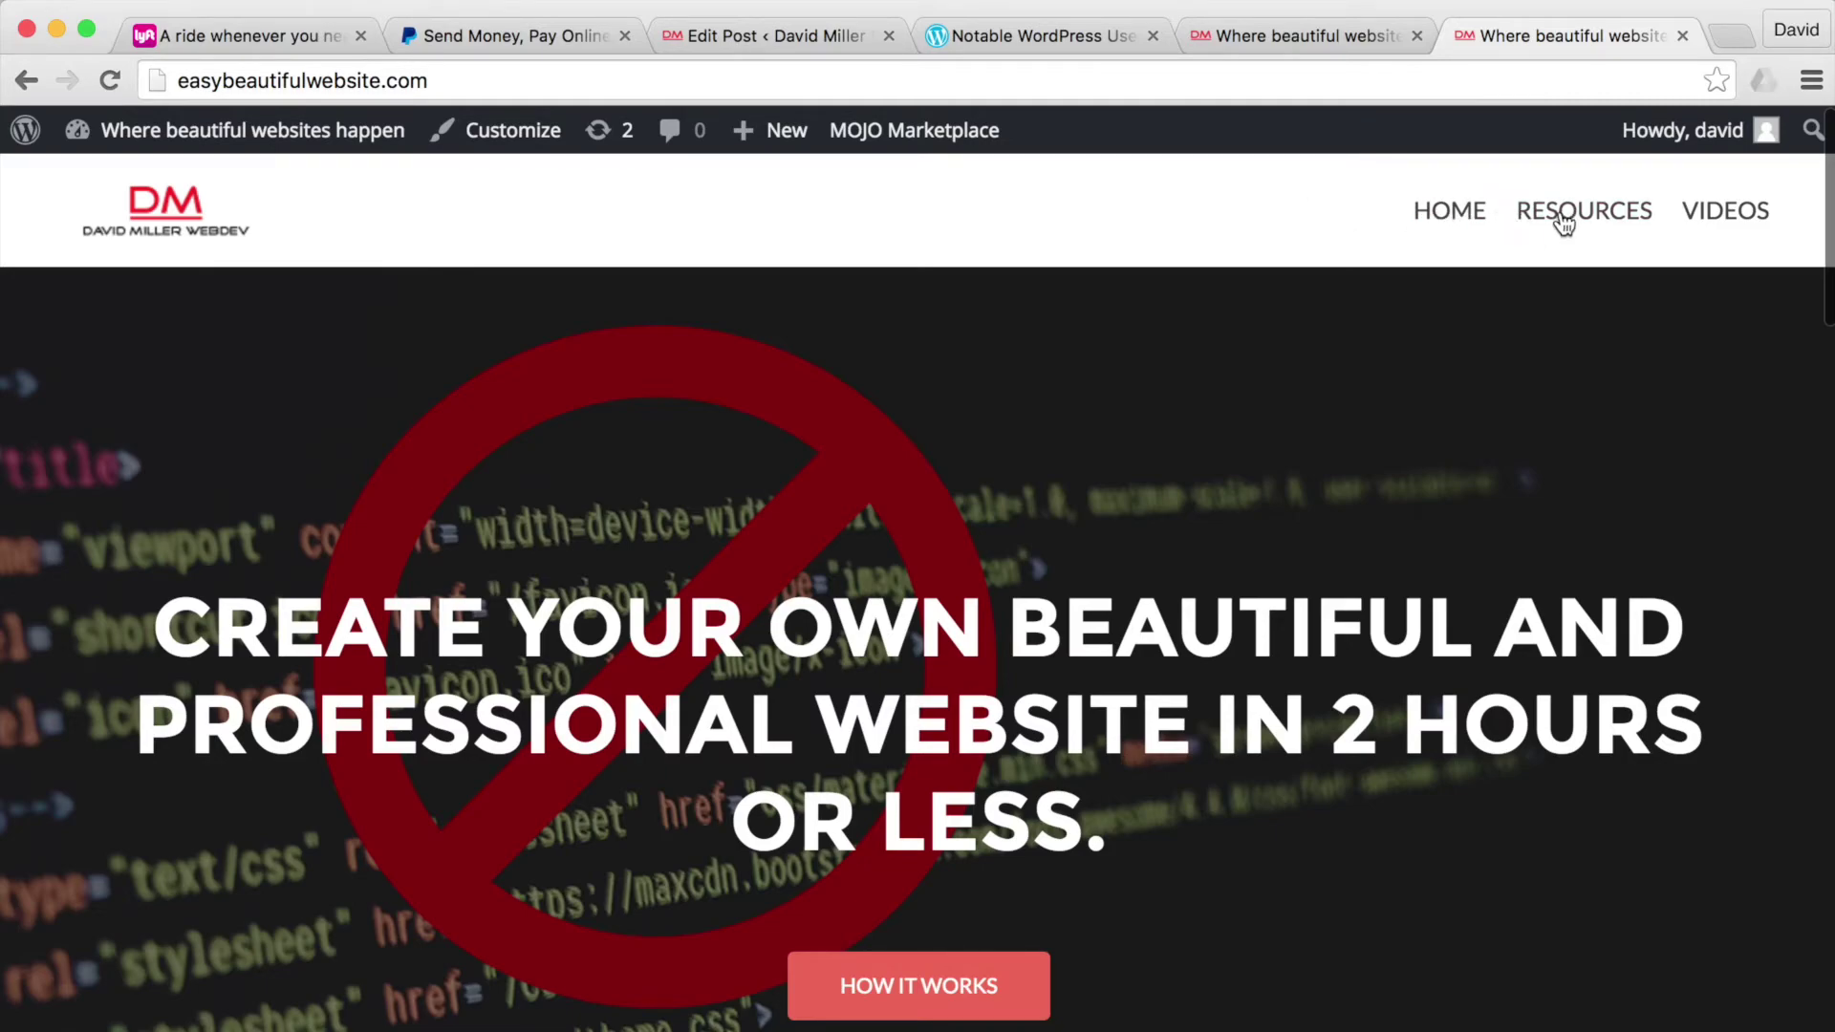
mouse_move(319, 142)
- Go back to the site dashboard and open the navigation menu editor
left_click(1279, 33)
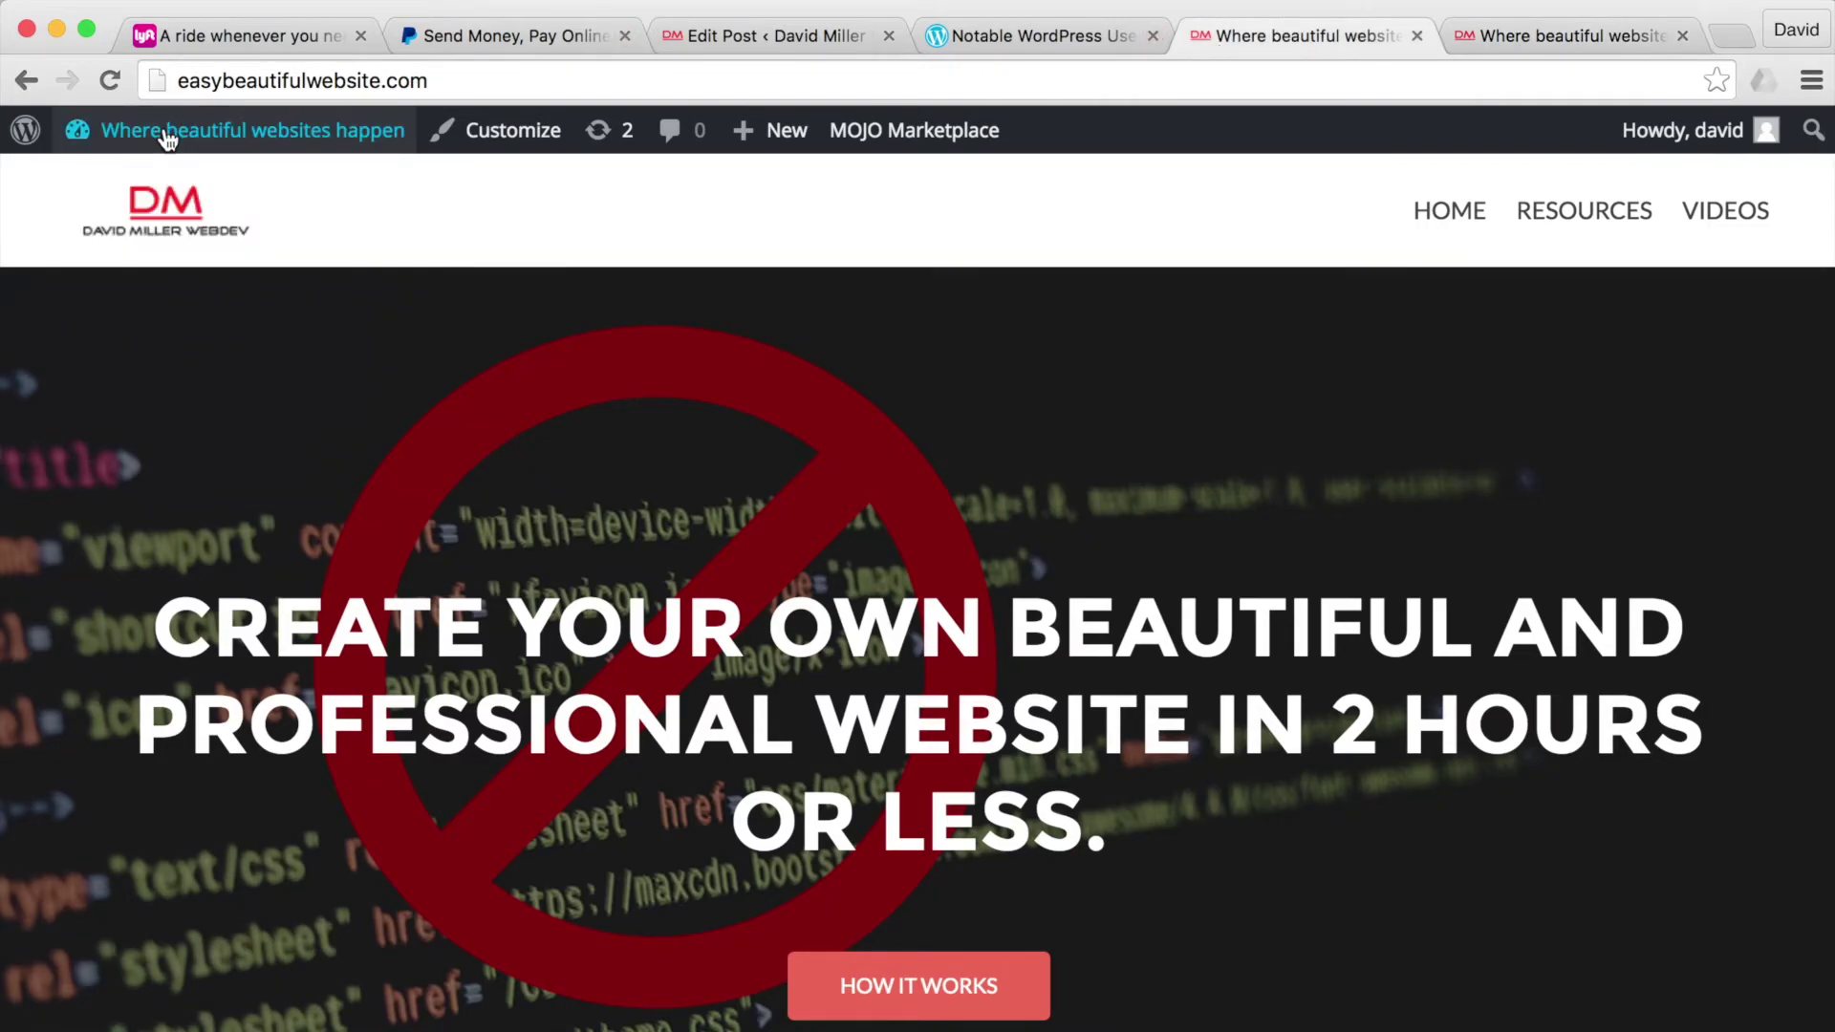
mouse_move(167, 138)
left_click(142, 190)
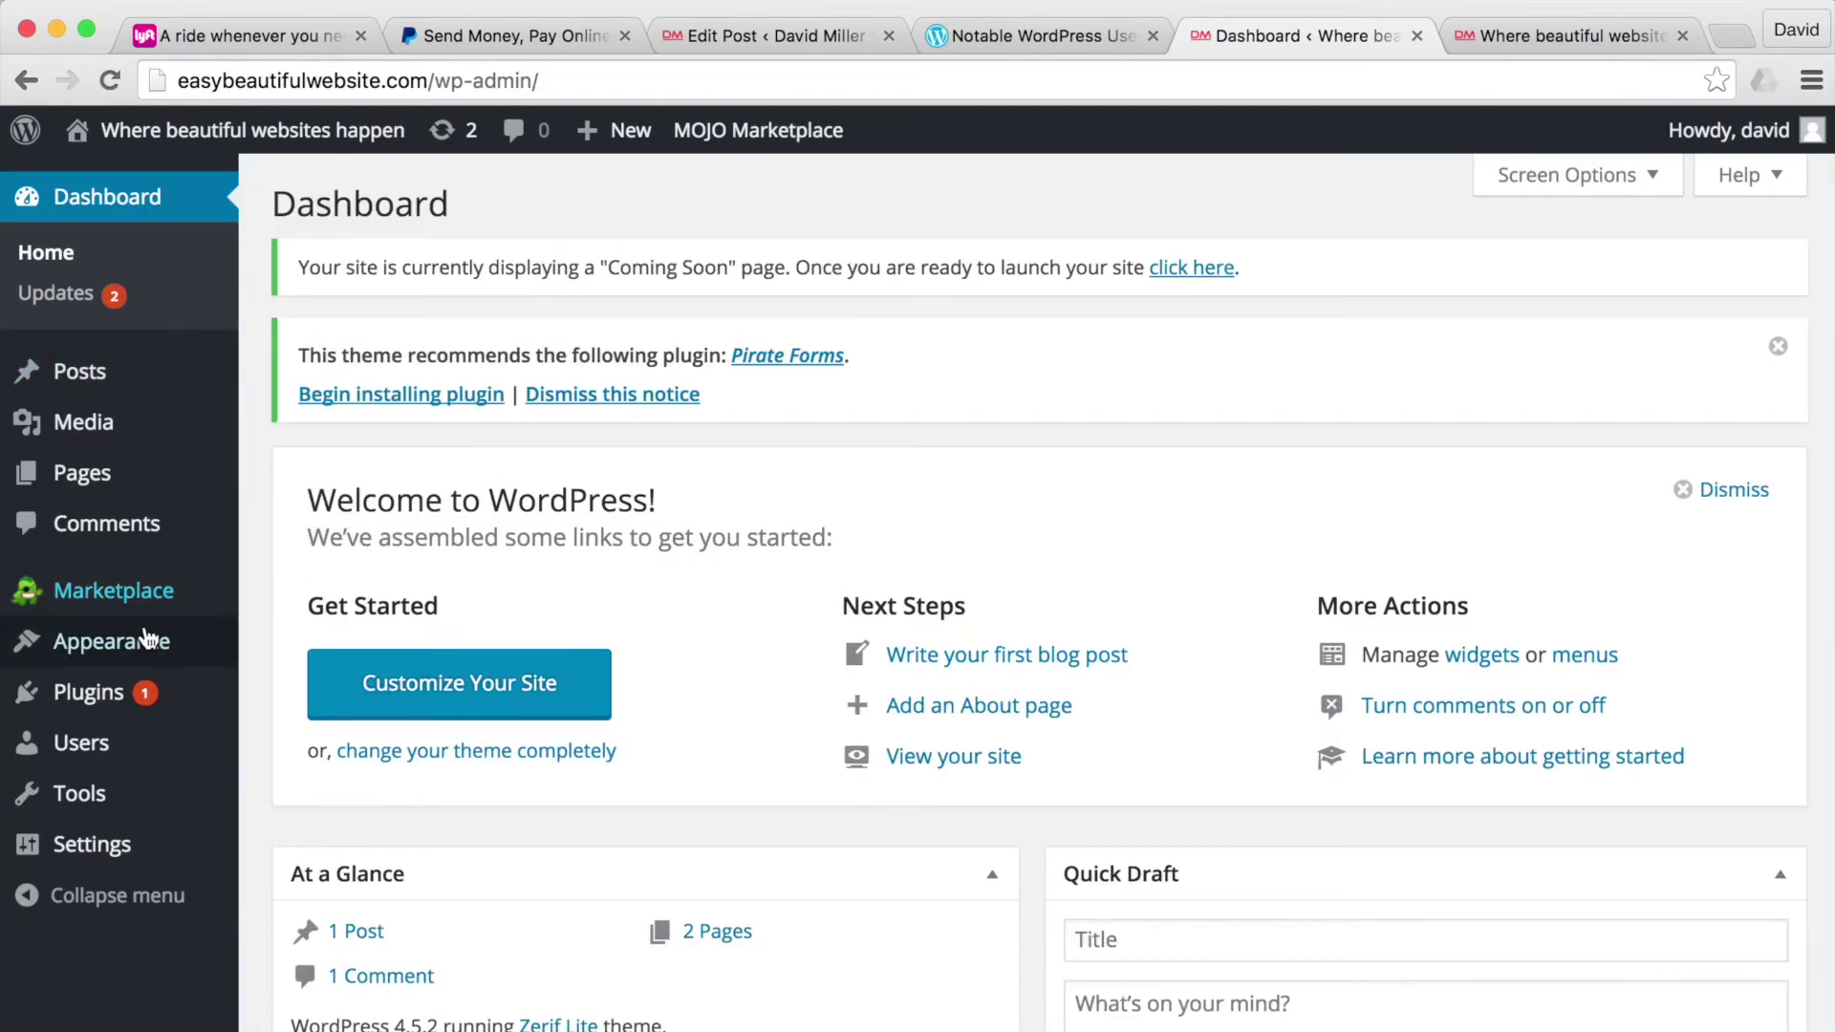
mouse_move(115, 650)
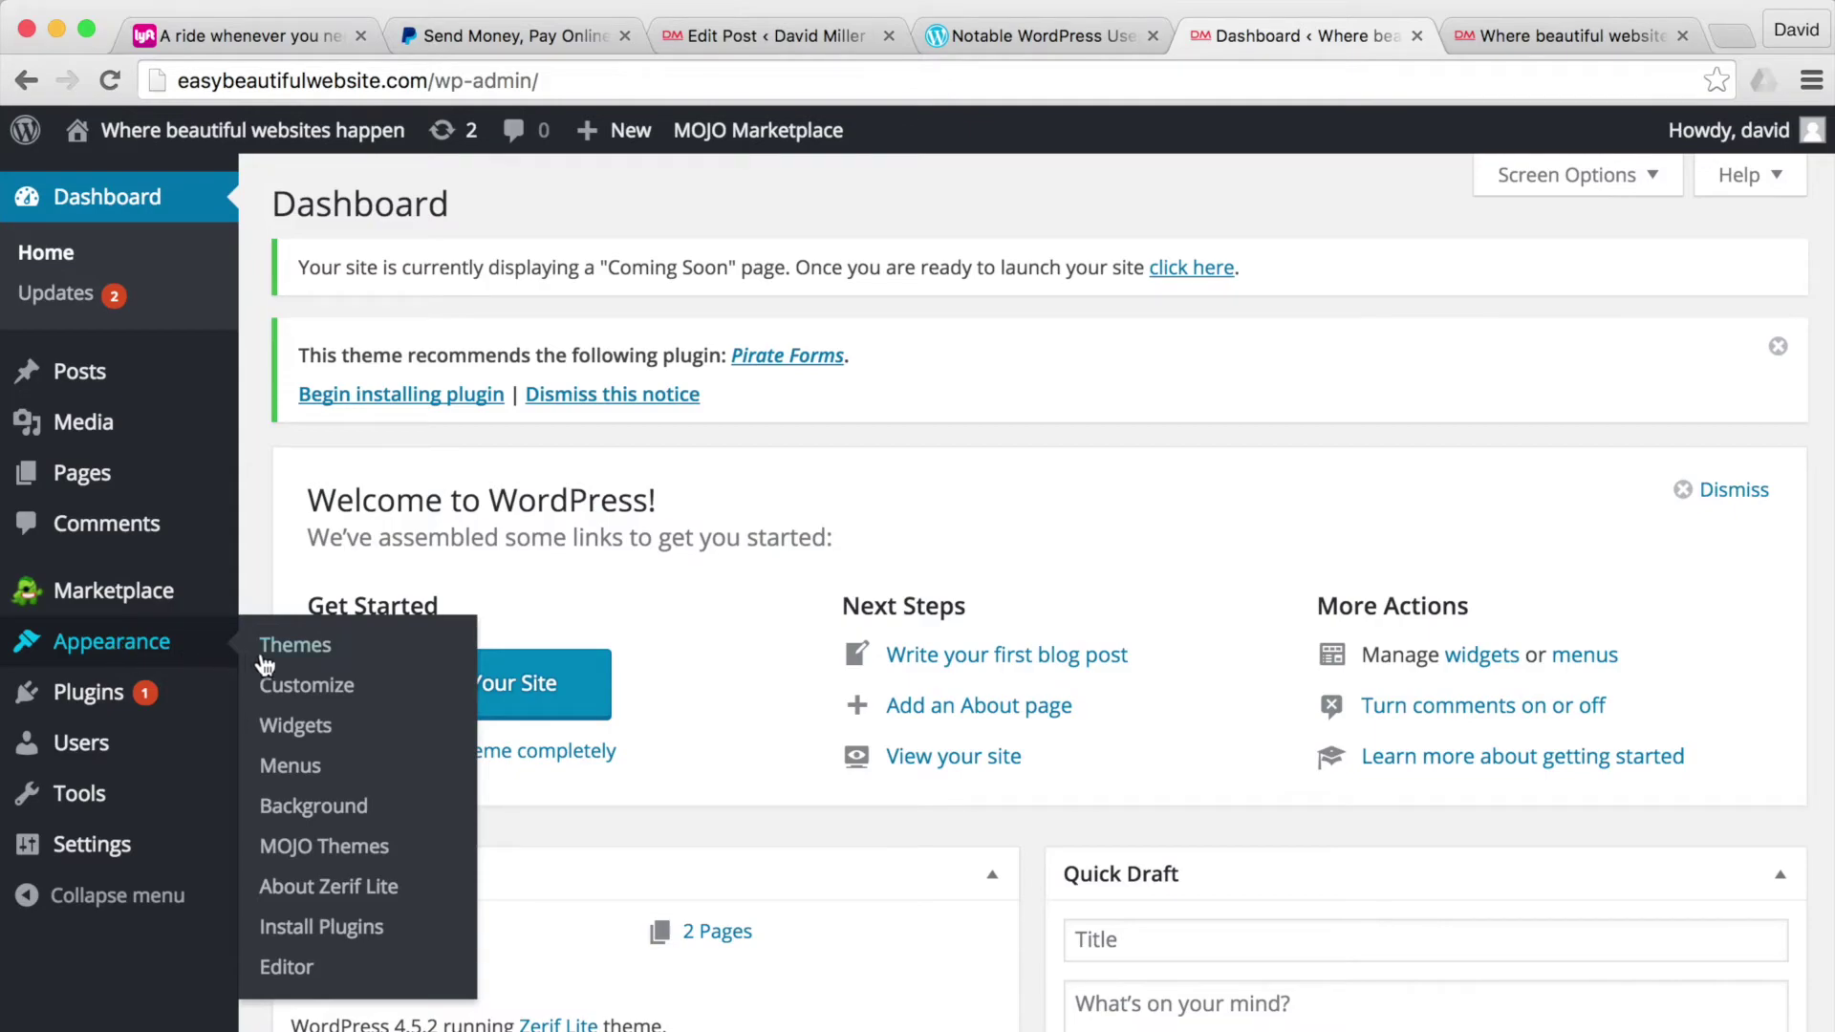
left_click(289, 764)
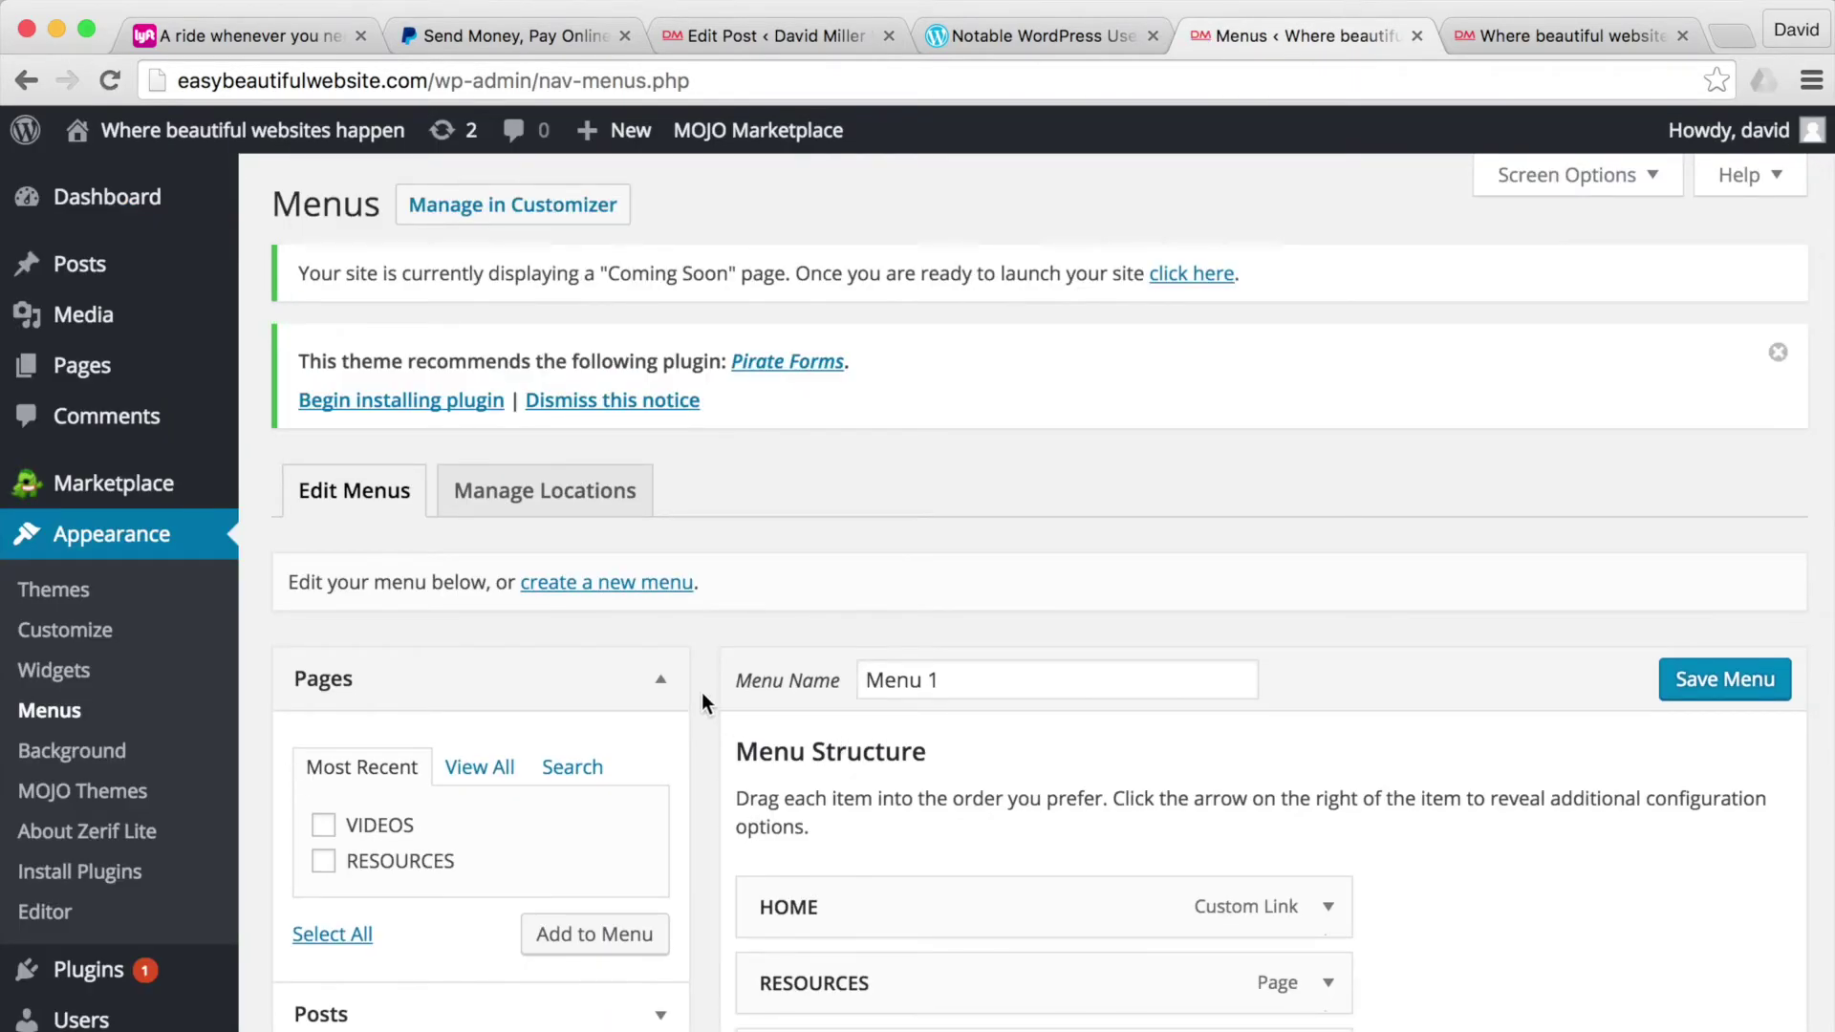
- Add the Deep Thought post to Menu 1 as a new menu item
scroll(702, 692, "down", 3)
left_click(660, 399)
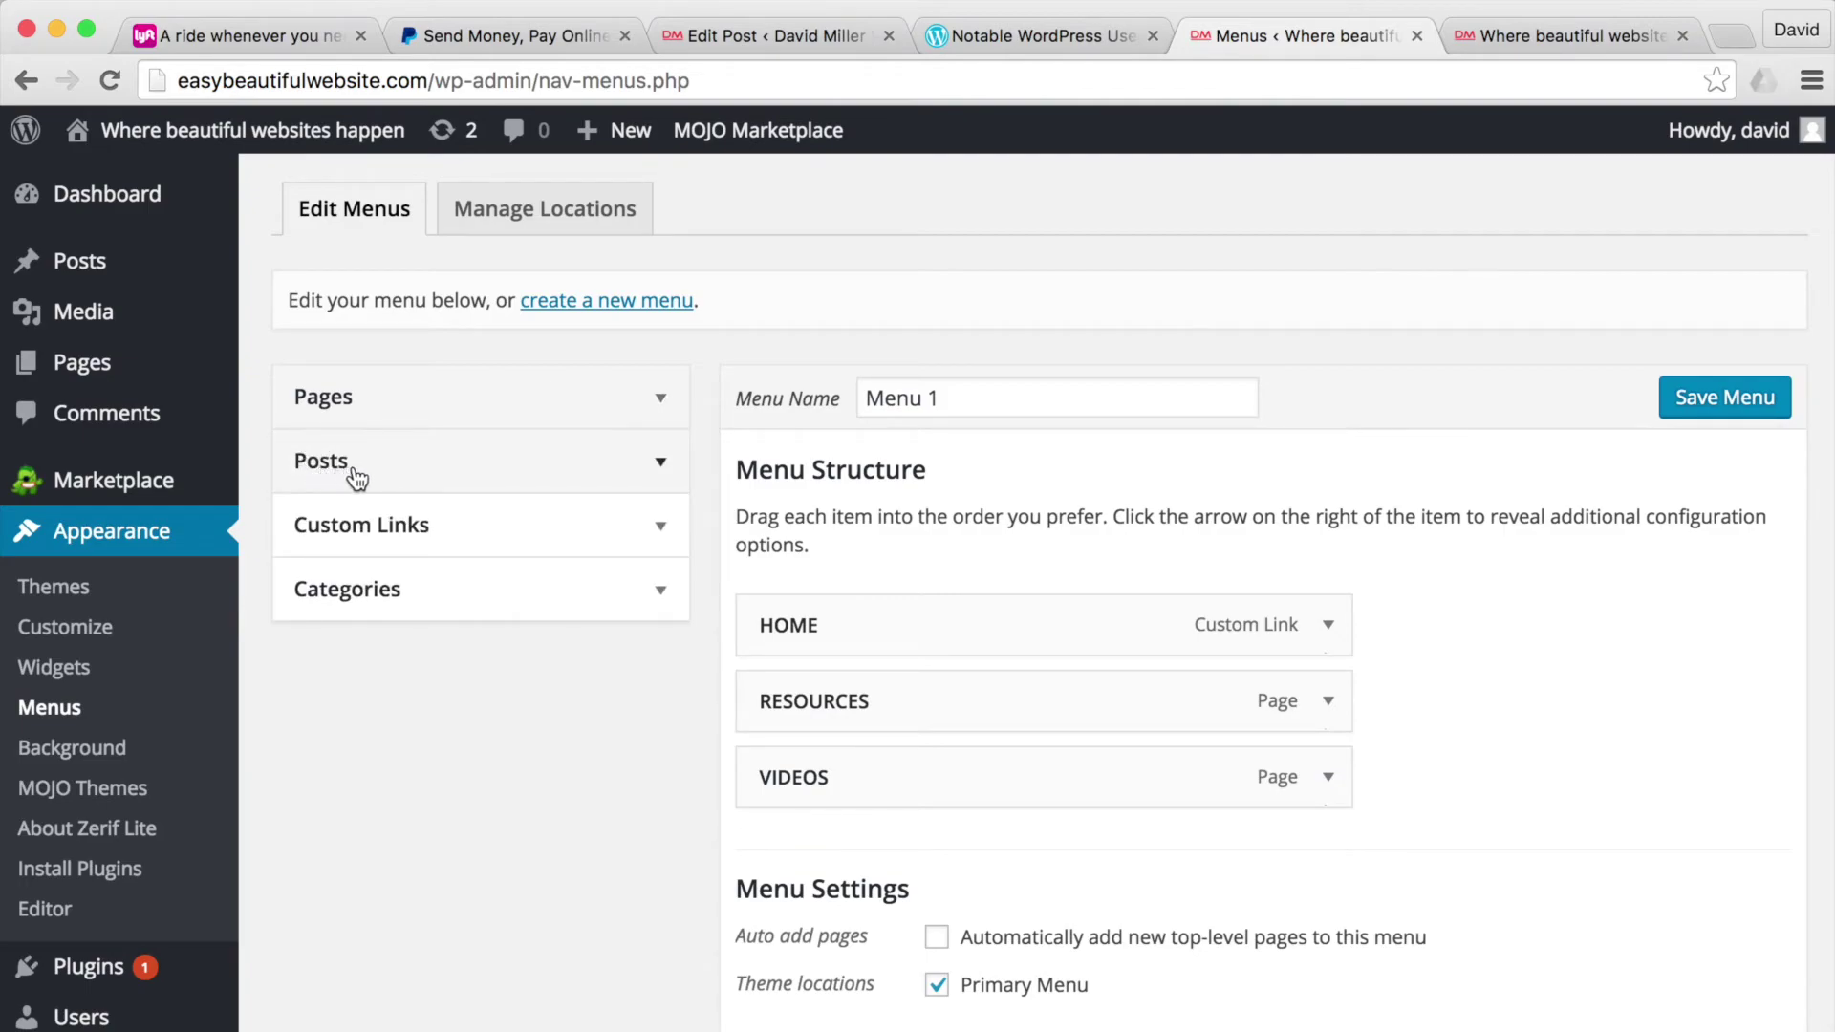
left_click(664, 466)
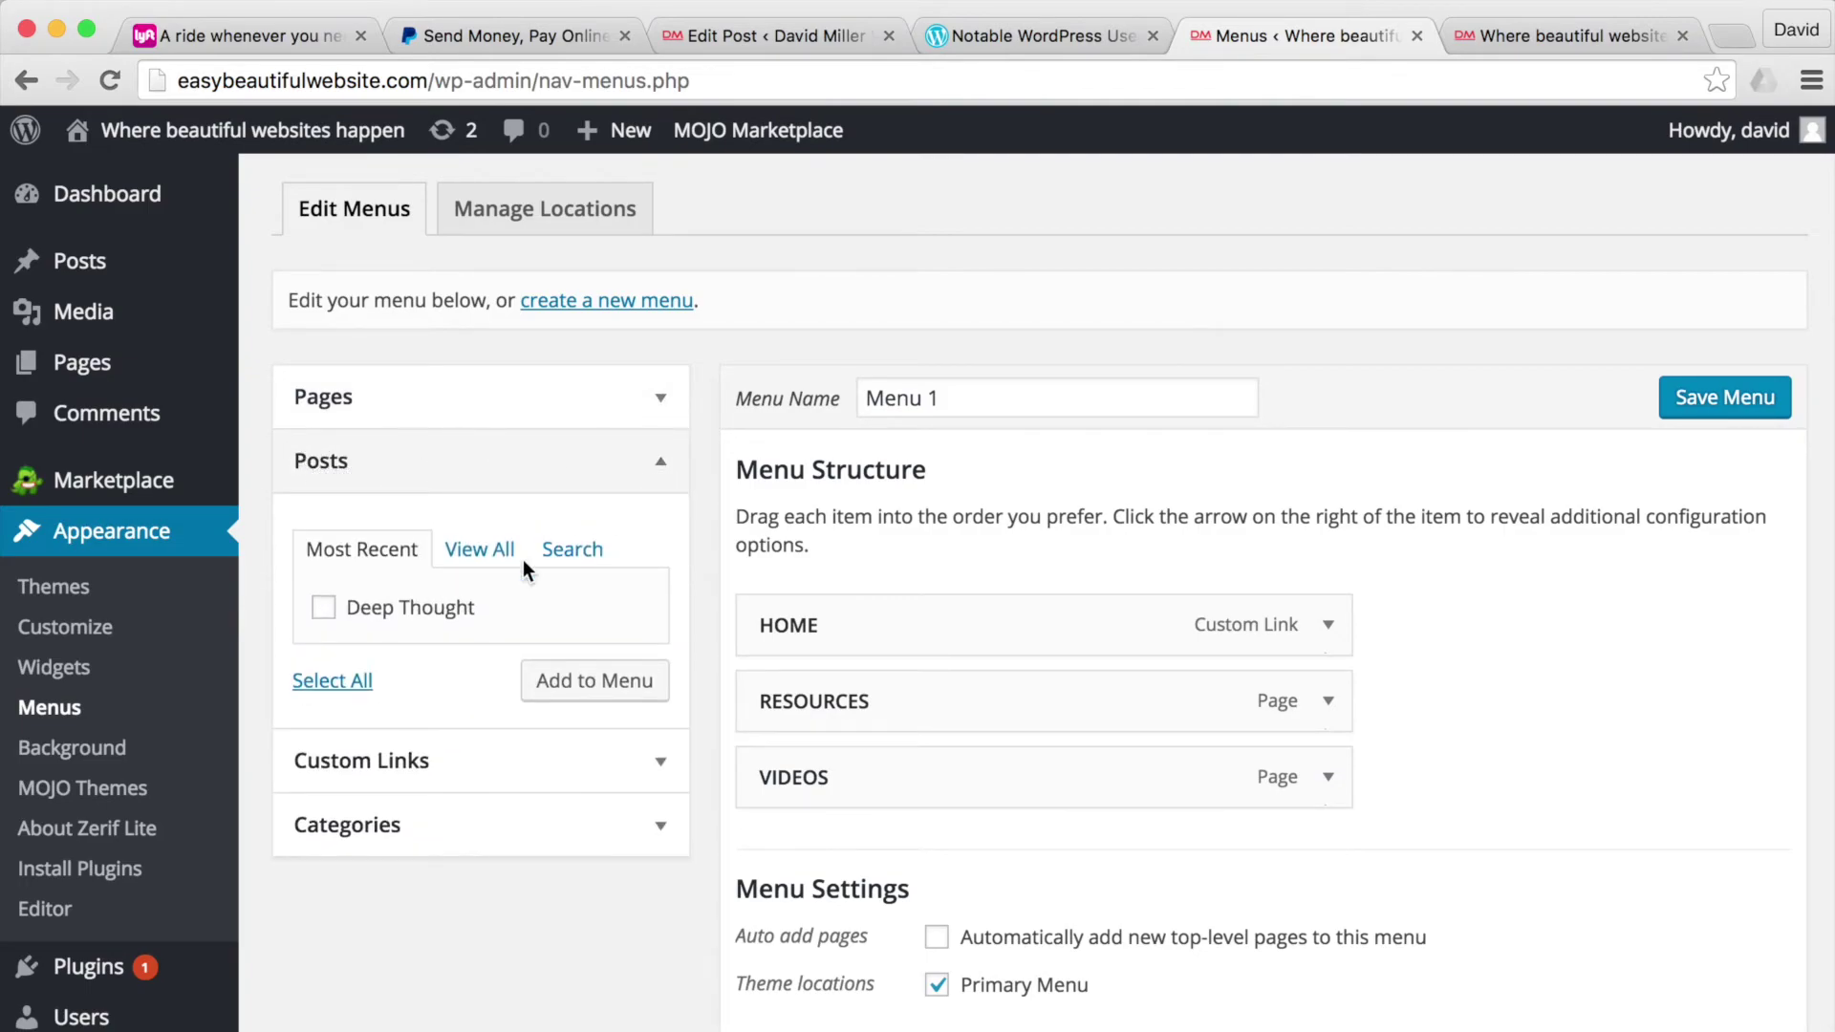
left_click(324, 608)
left_click(571, 684)
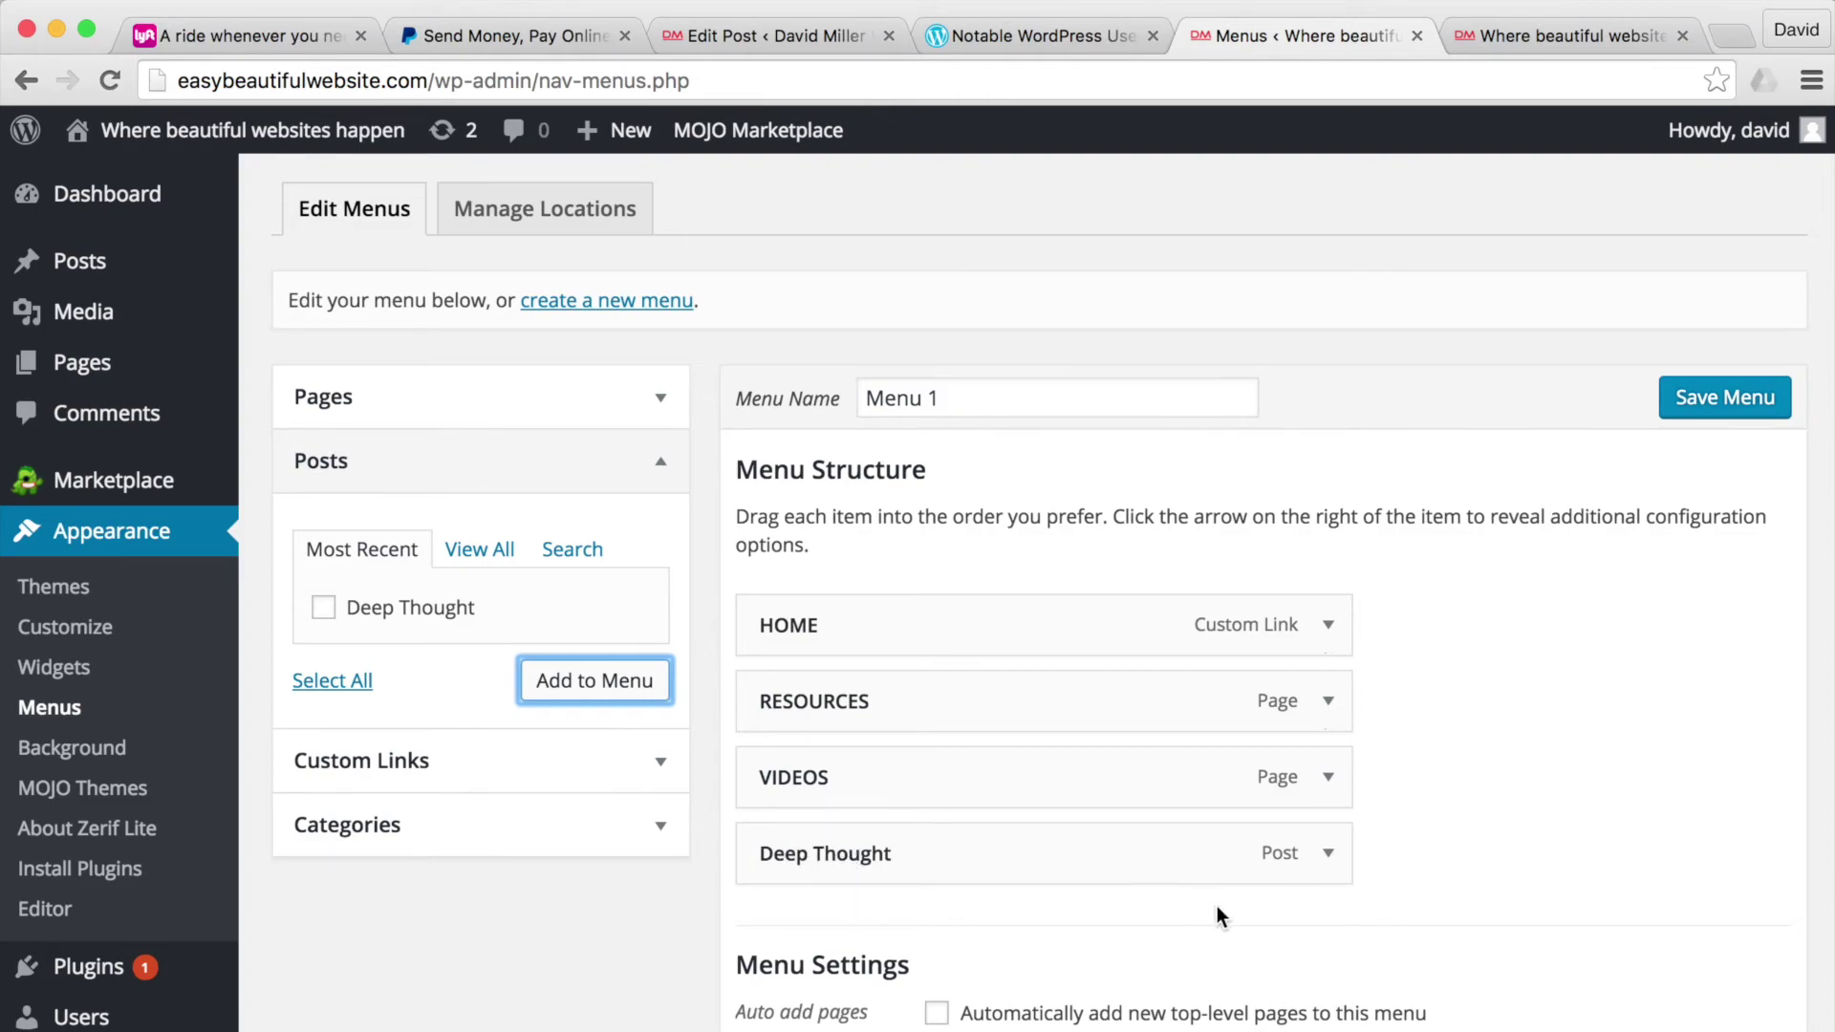
- Change the Deep Thought menu item's navigation label to "BLOG" and save the menu
scroll(1217, 906, "down", 2)
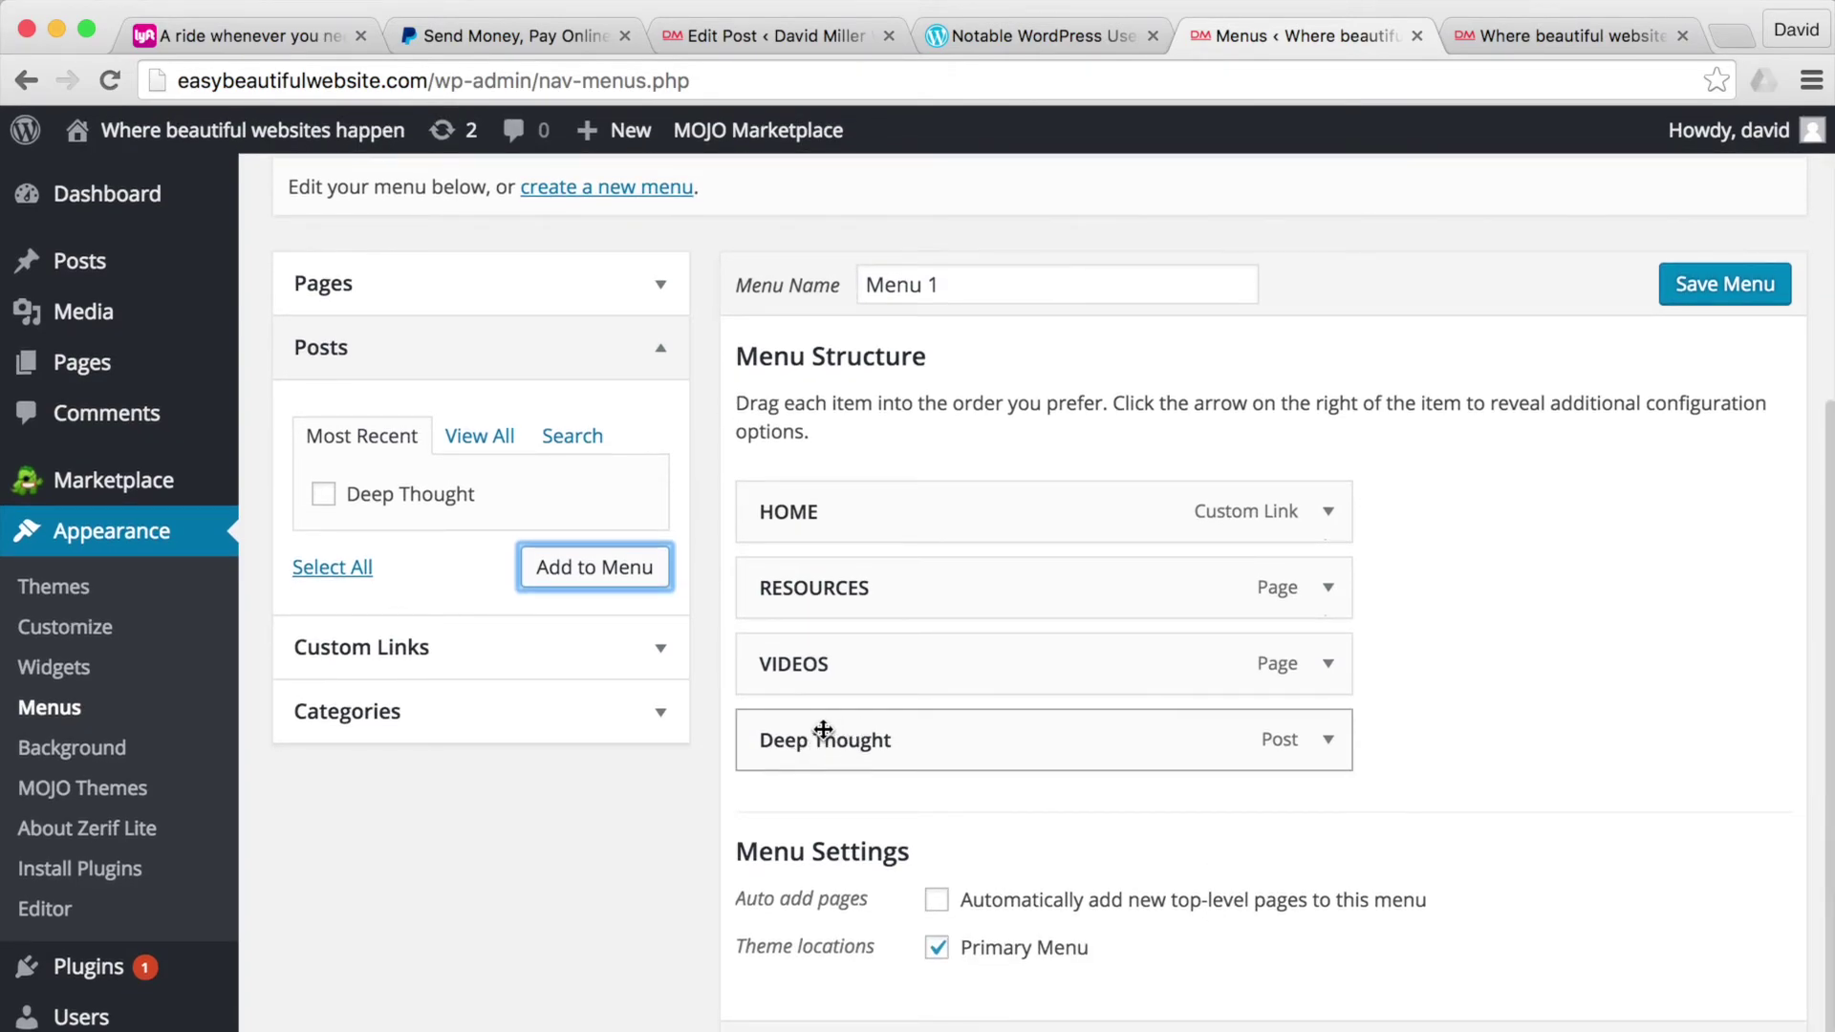
left_click(1328, 741)
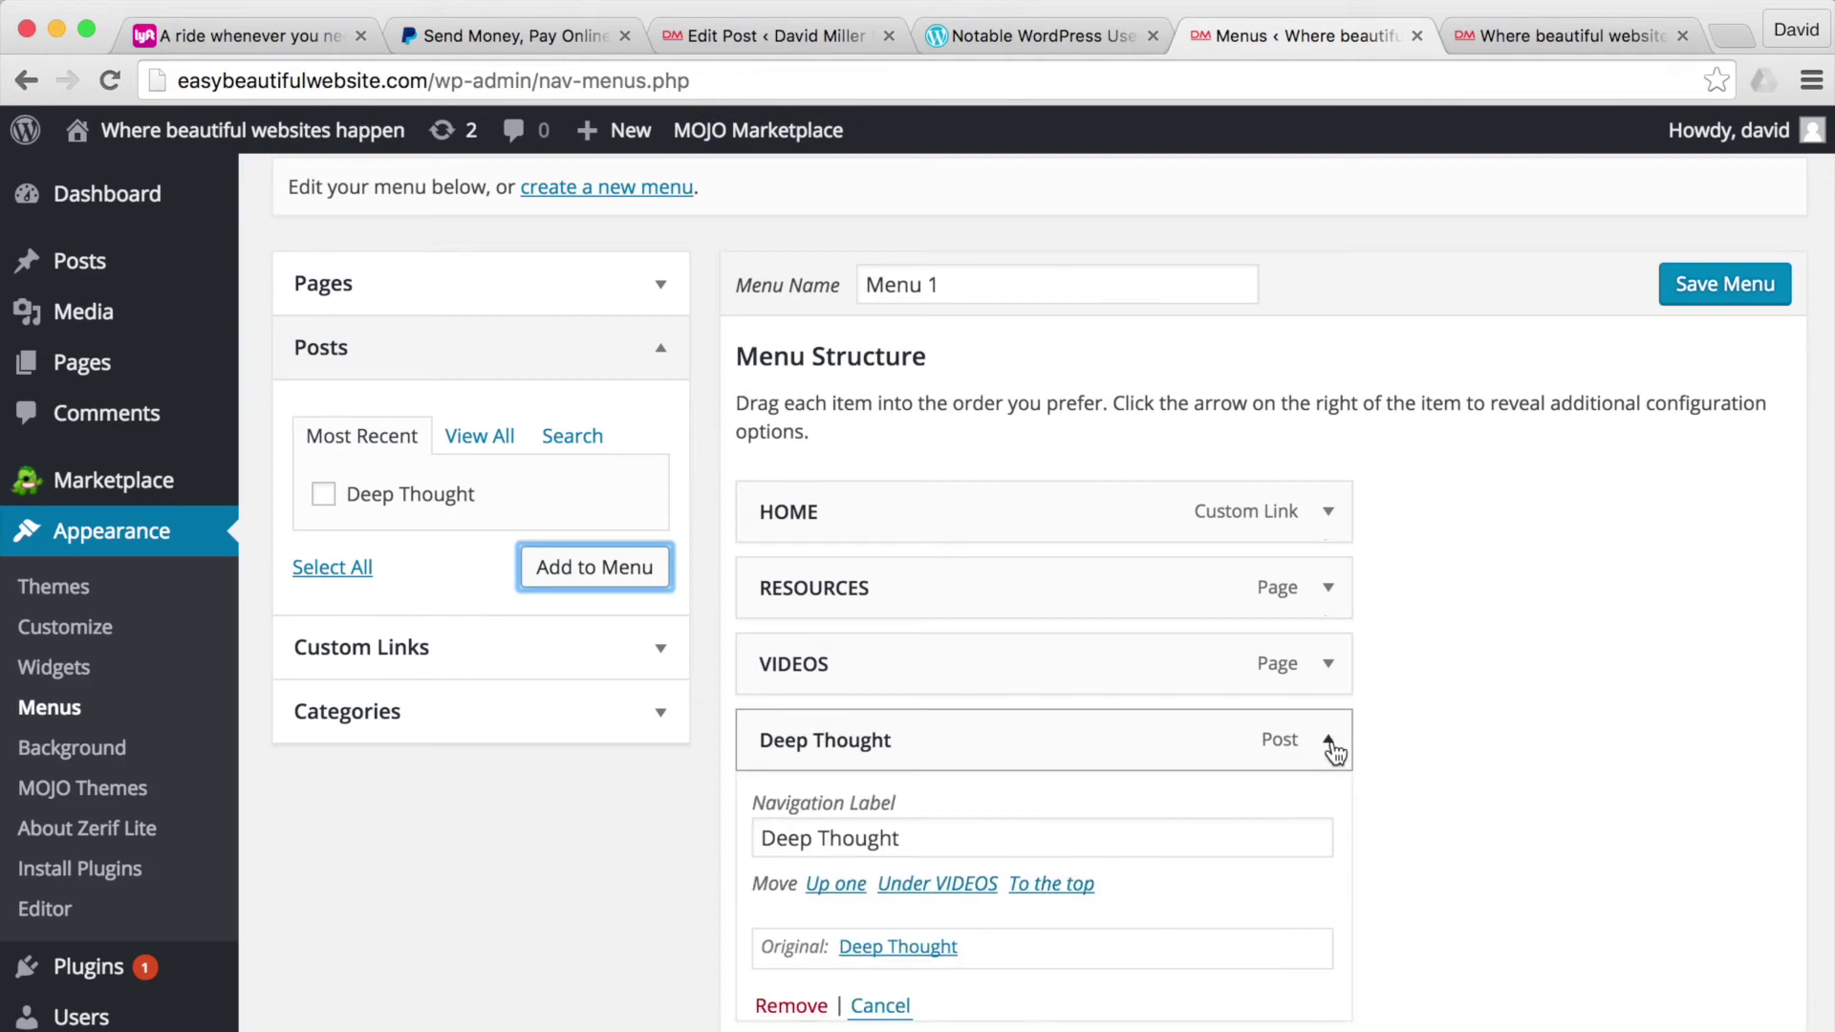
scroll(1003, 794, "down", 2)
double_click(918, 734)
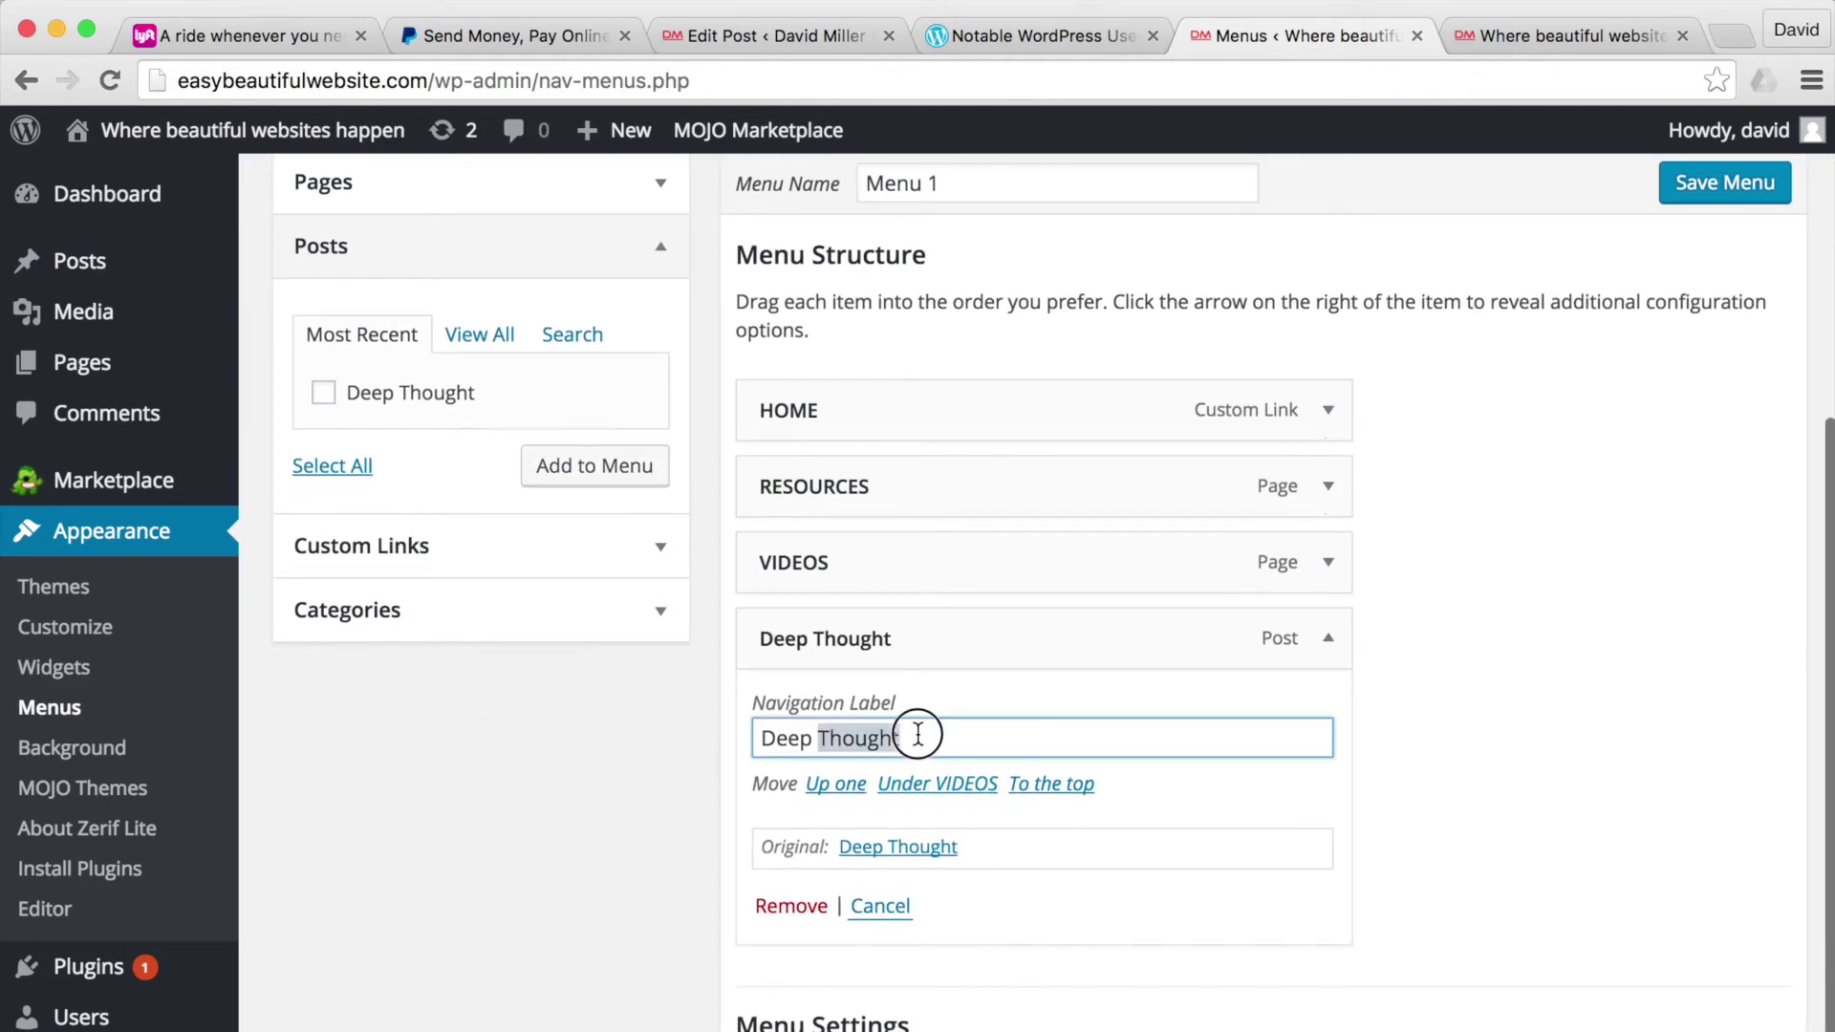
triple_click(917, 734)
type("BLOG")
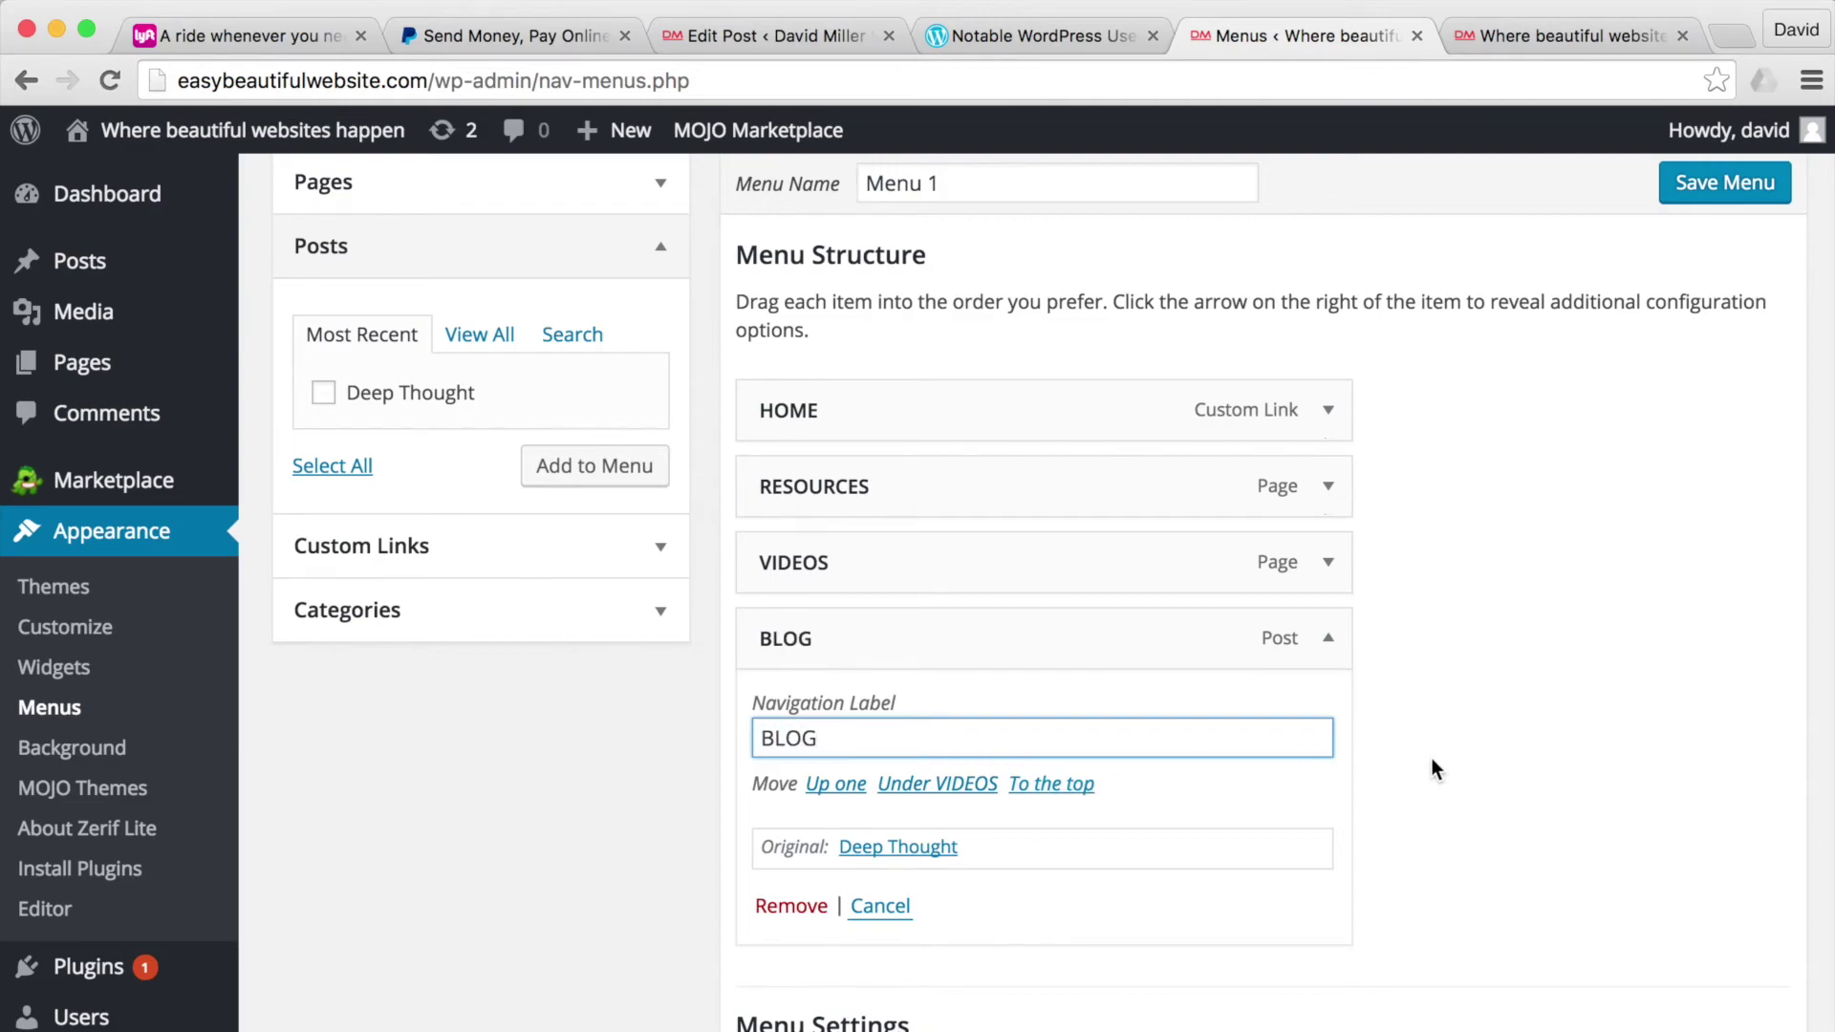
scroll(1434, 766, "up", 2)
left_click(1711, 342)
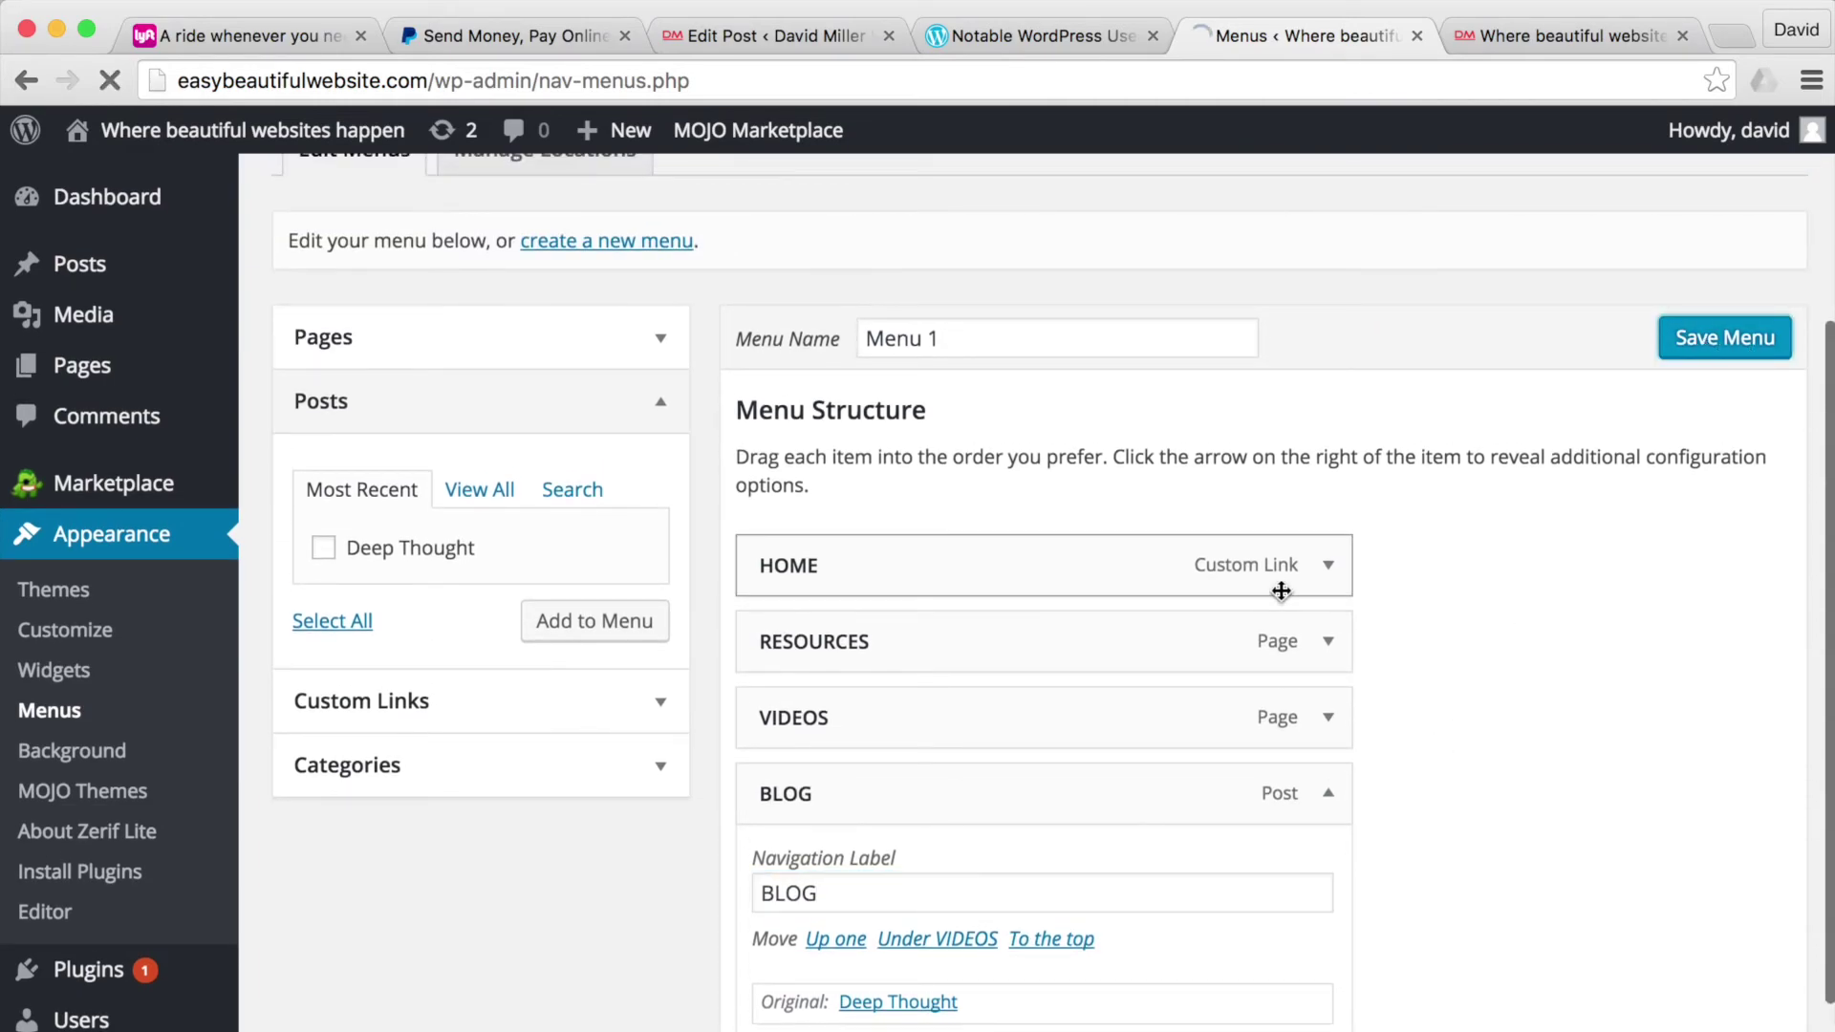
- Move the BLOG item up in the menu structure so it sits between HOME and RESOURCES
scroll(1253, 869, "down", 5)
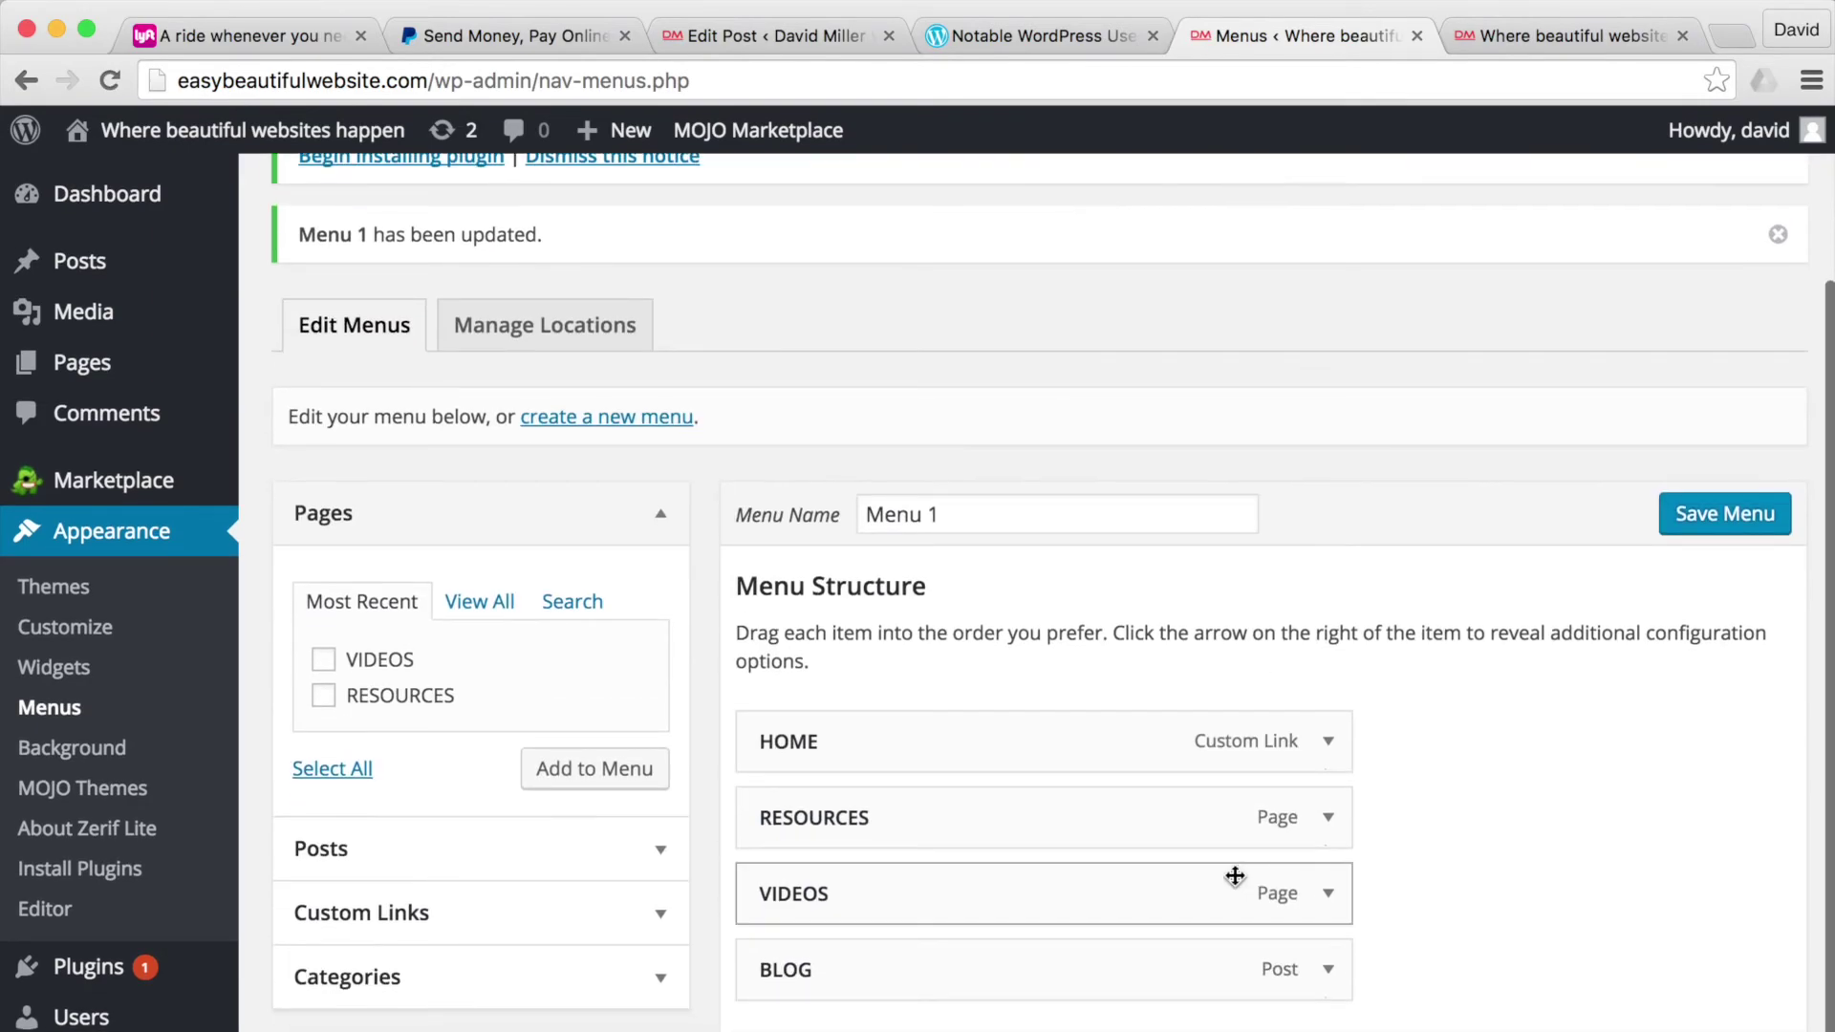
left_click_drag(994, 966, 1001, 821)
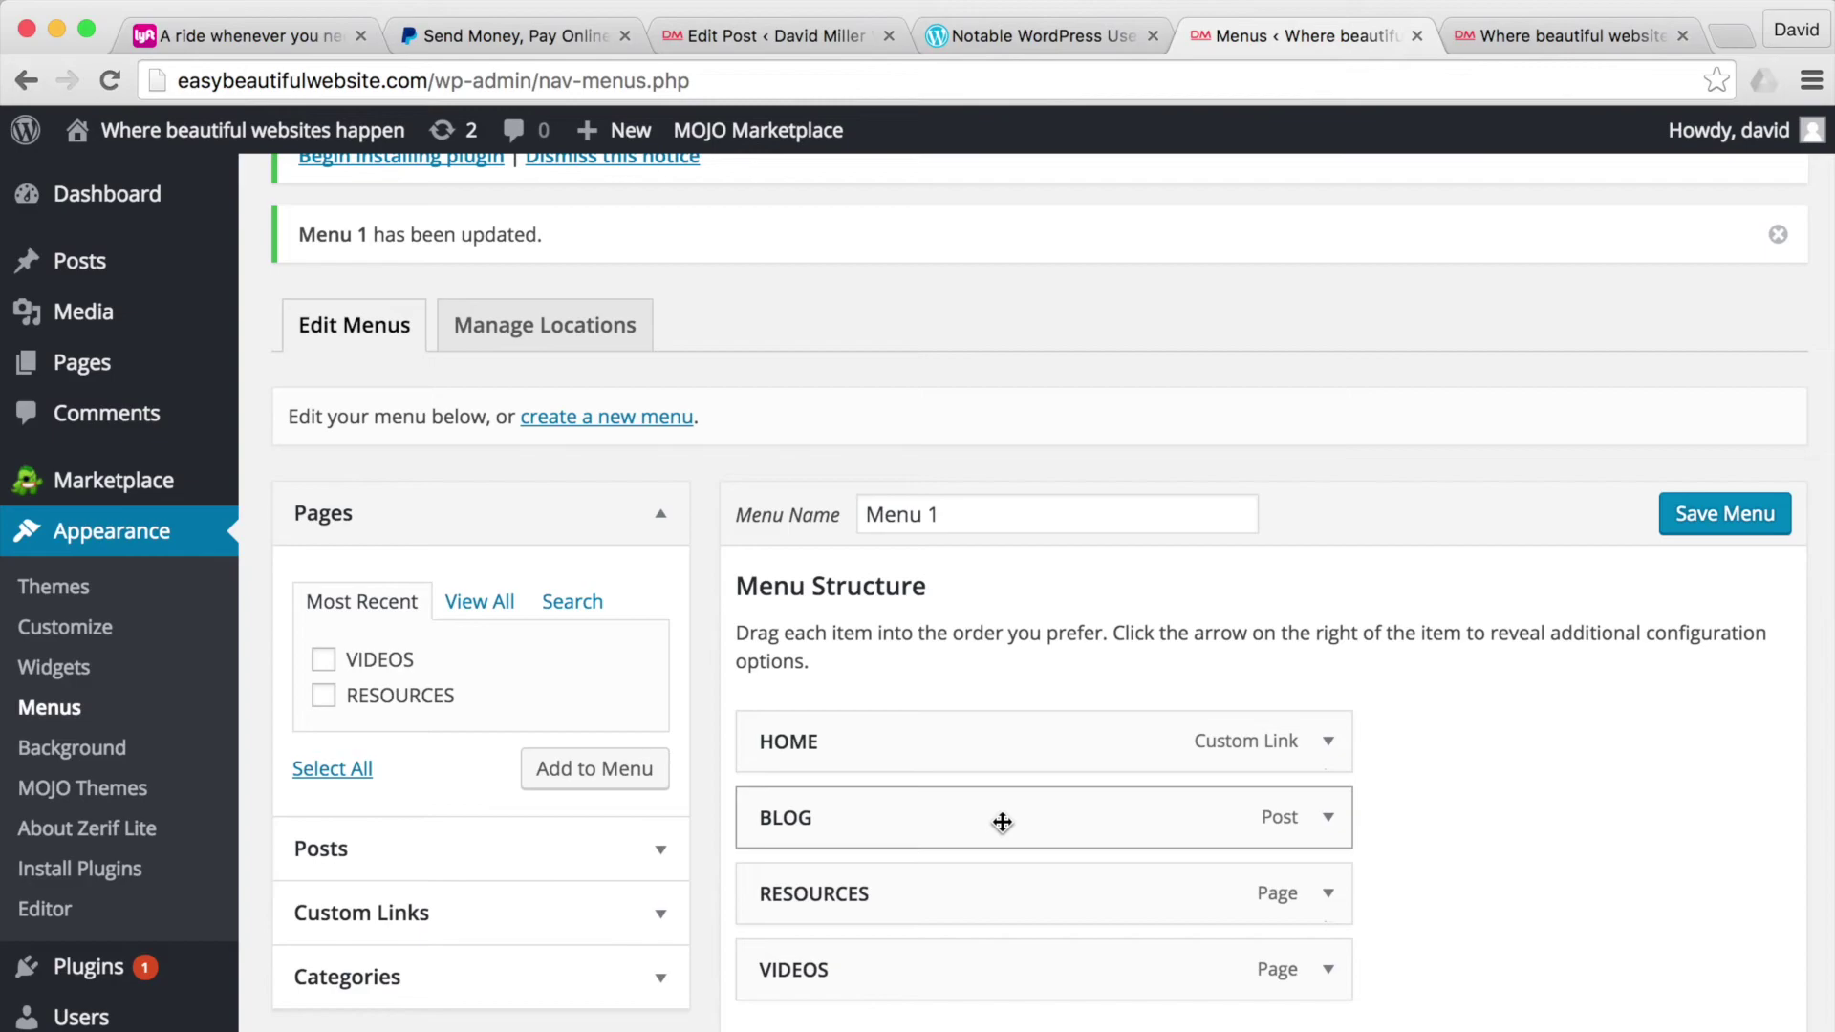
- Save the reordered Menu 1 and open the BLOG link from the live site's navigation menu
left_click(1711, 513)
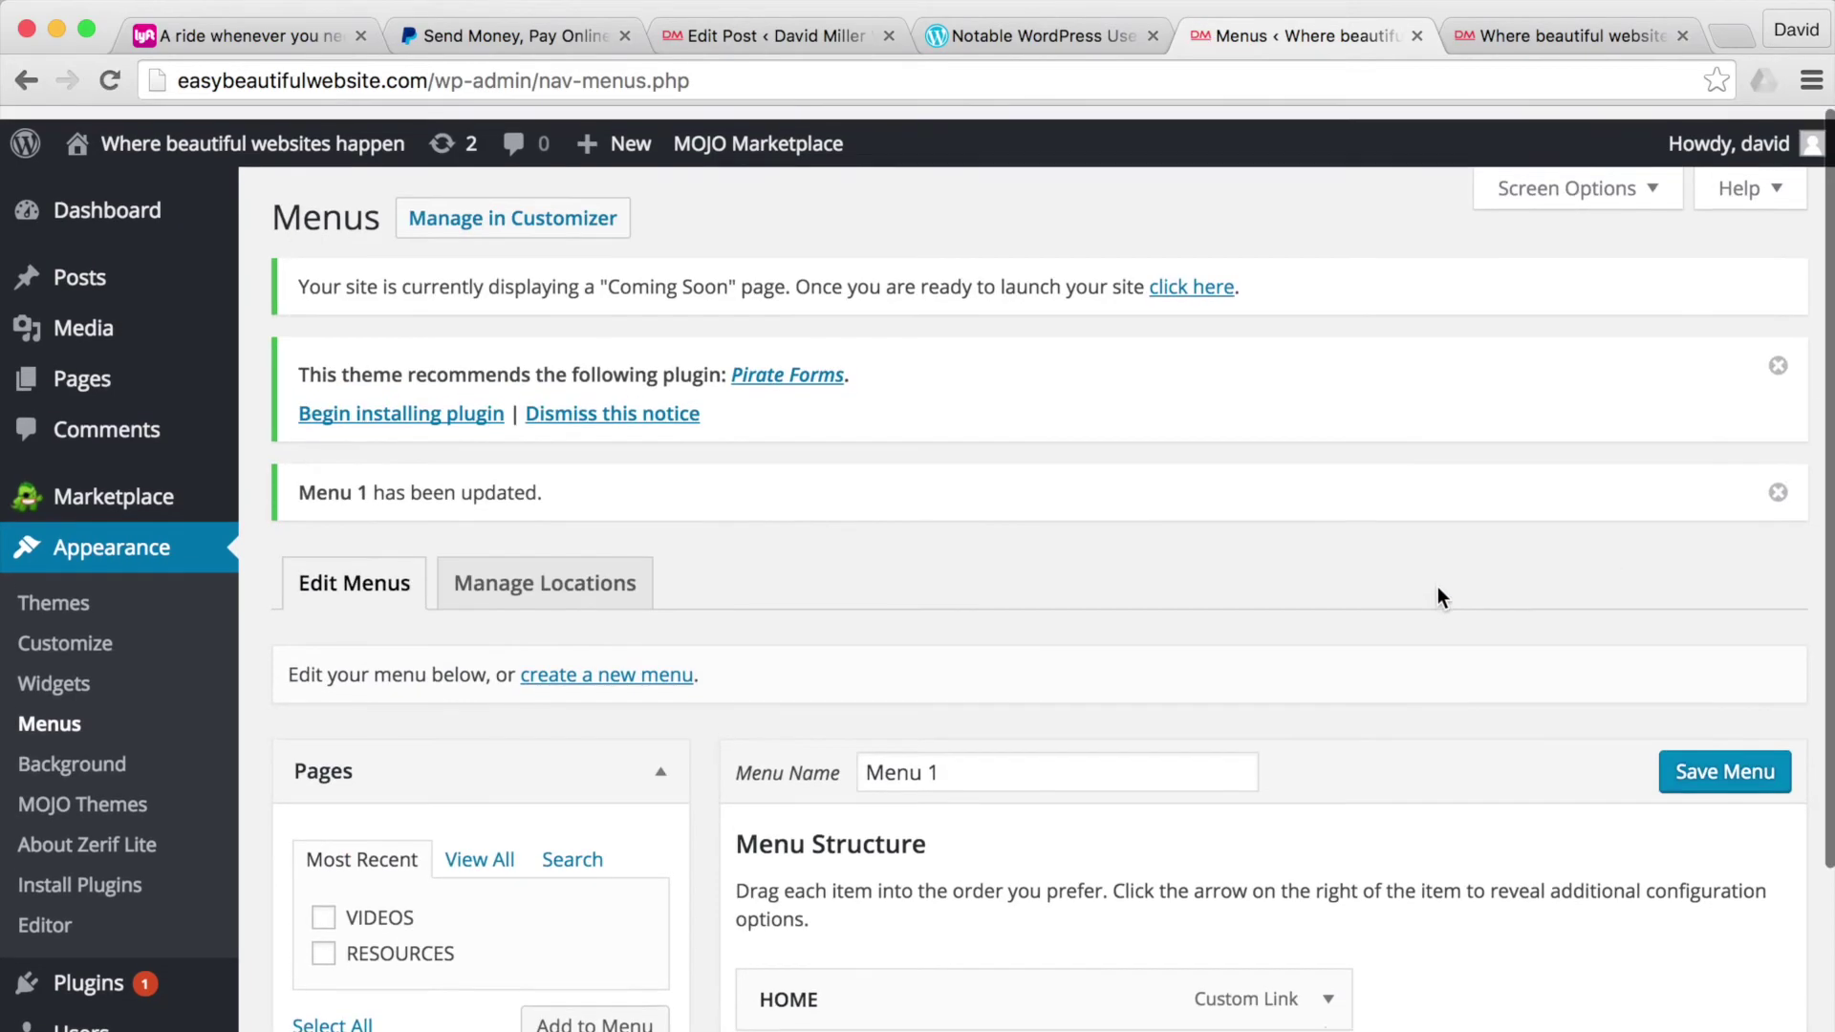
left_click(1548, 38)
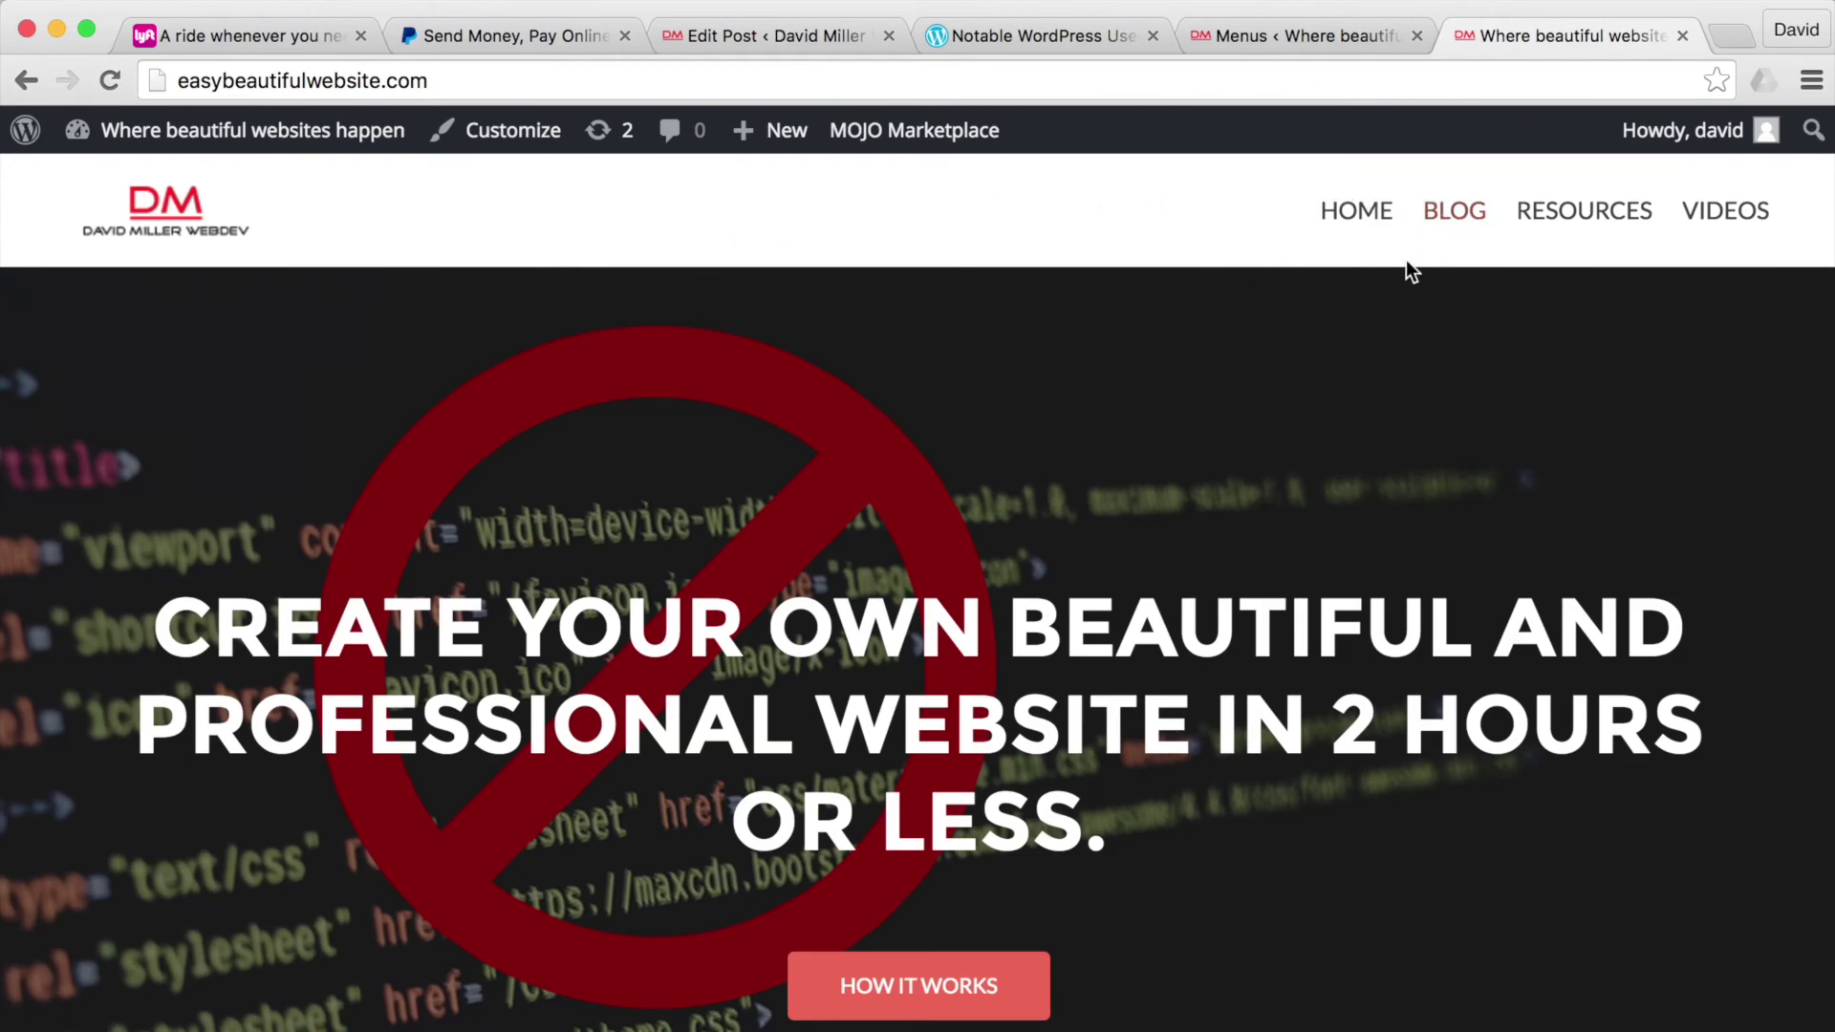
left_click(1453, 216)
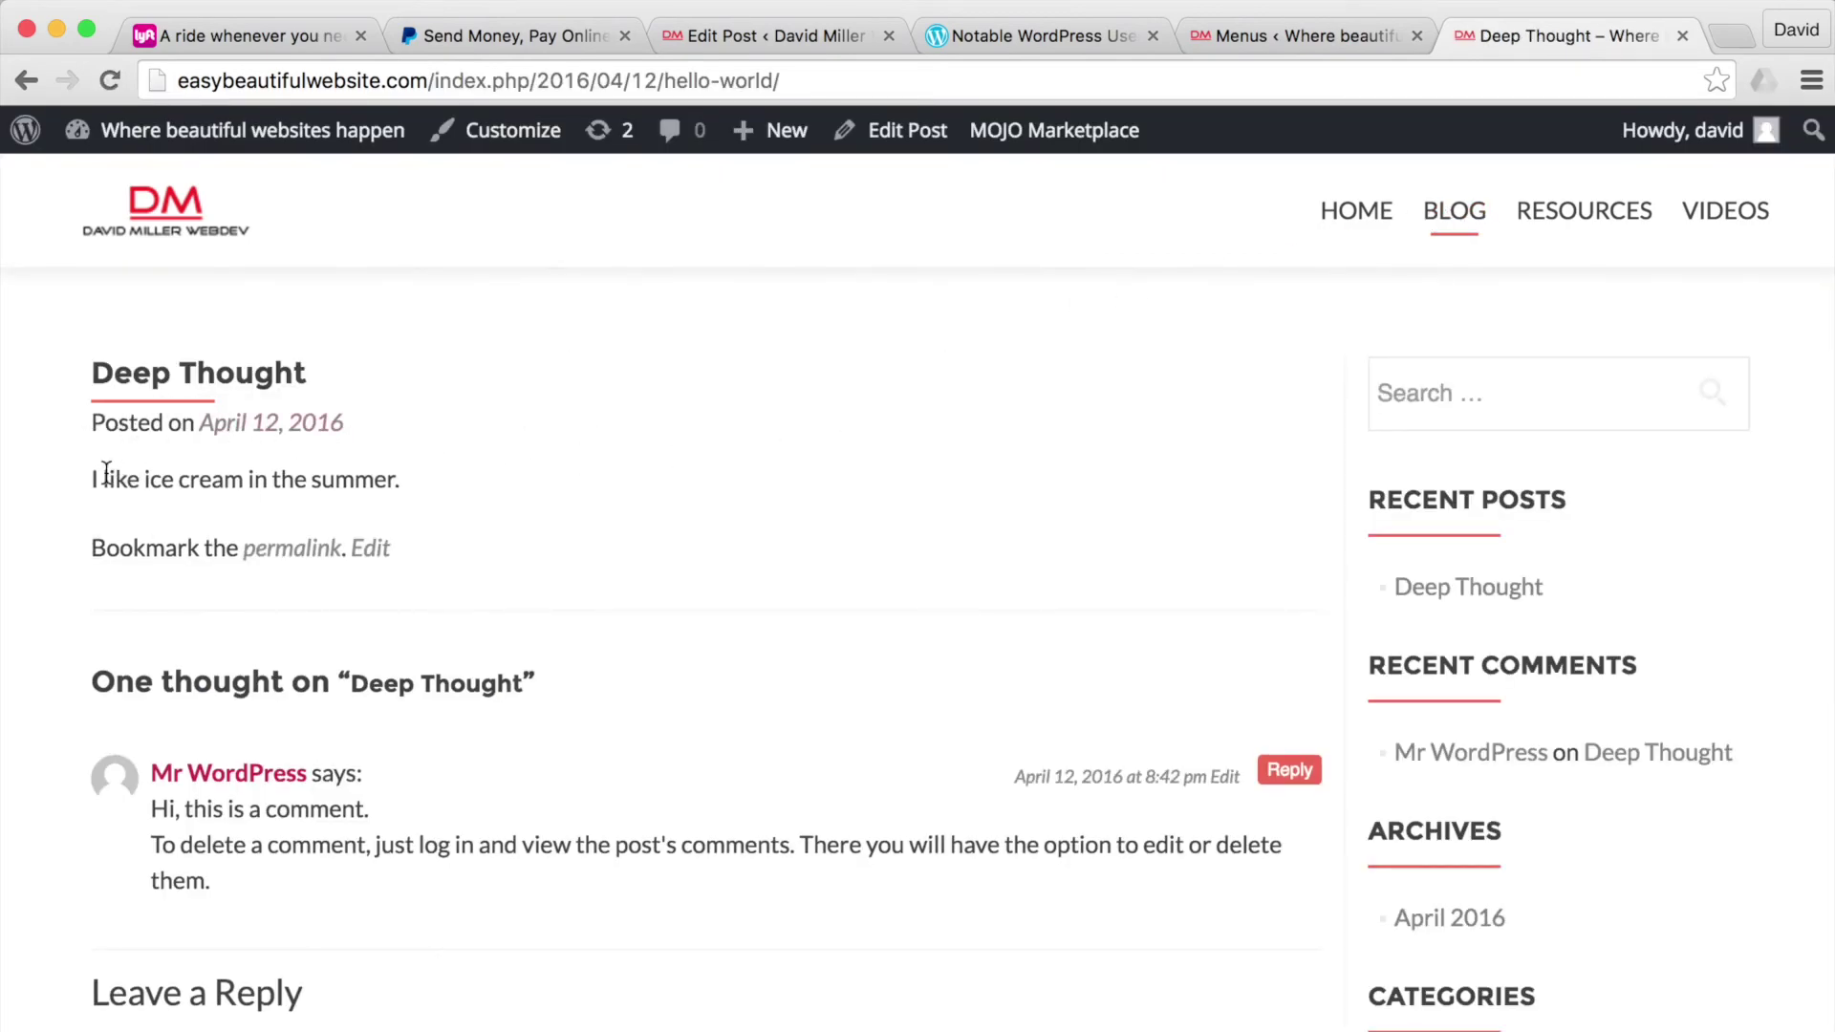
- Review the Deep Thought post's text, comment section, reply form and sidebar widgets, and return to the site's homepage
left_click_drag(85, 487, 459, 483)
left_click(344, 479)
scroll(1481, 631, "down", 6)
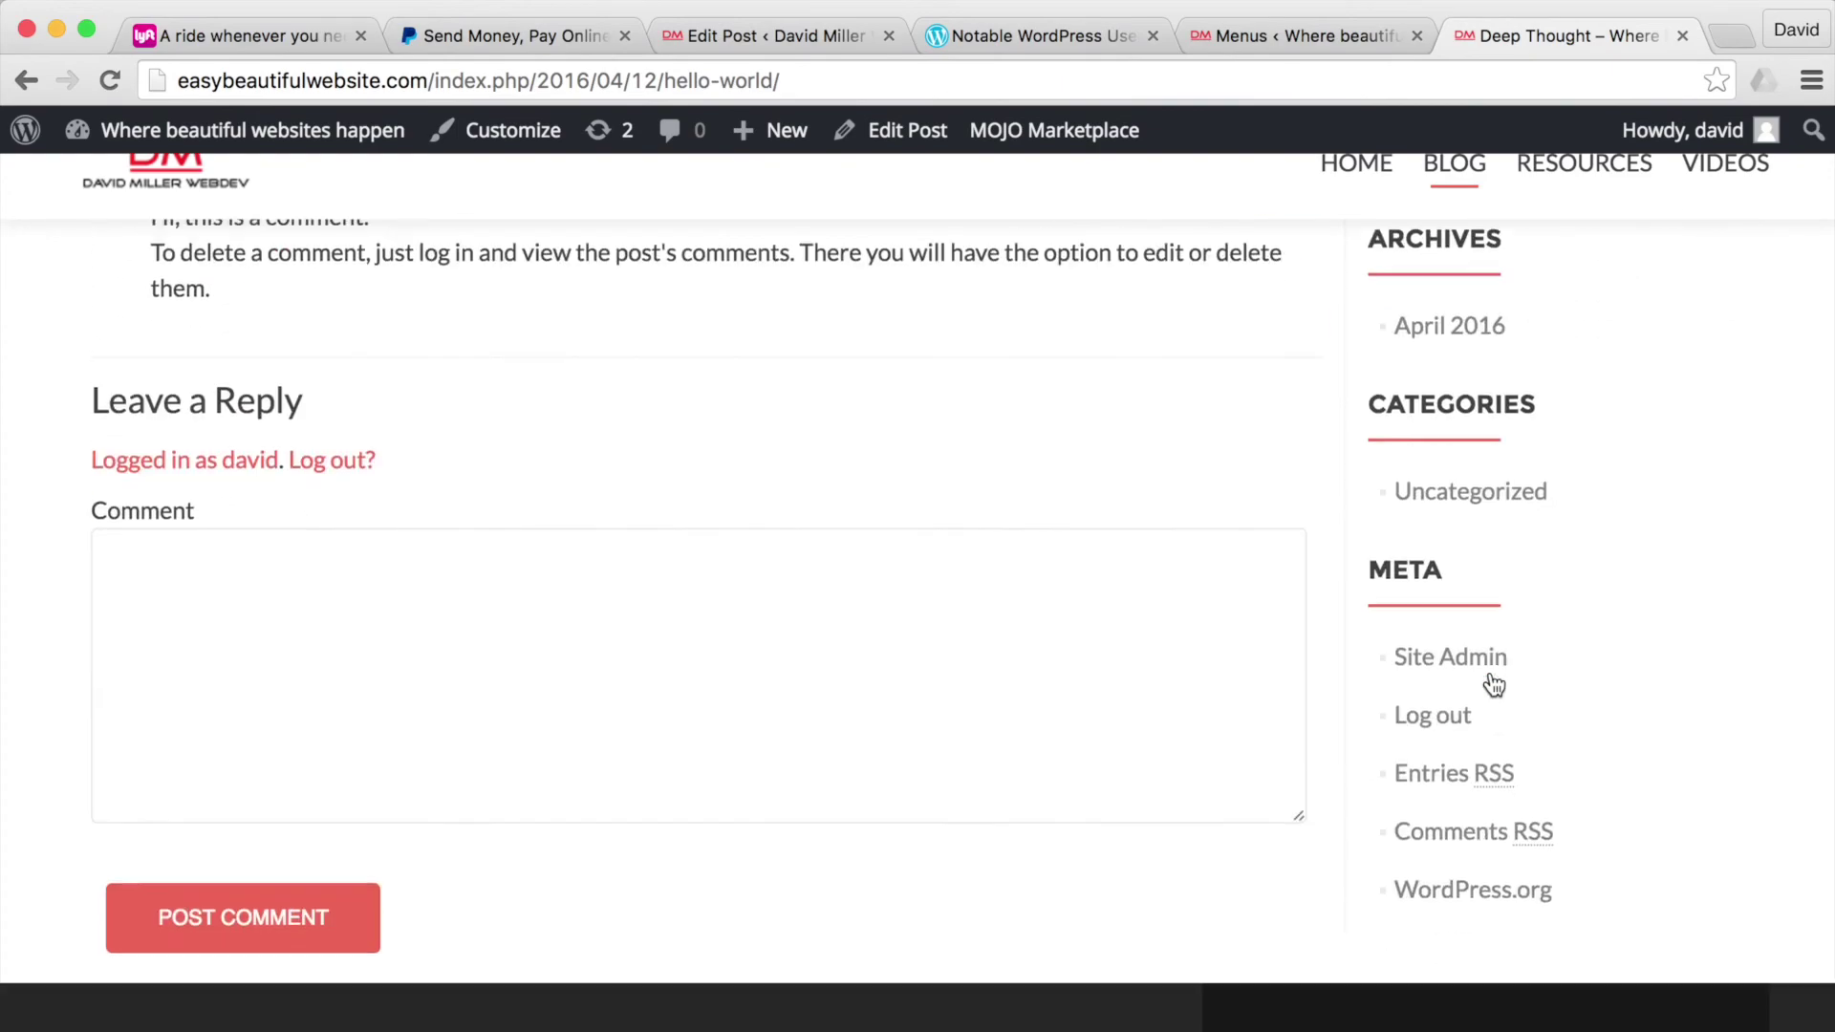
scroll(1431, 323, "up", 5)
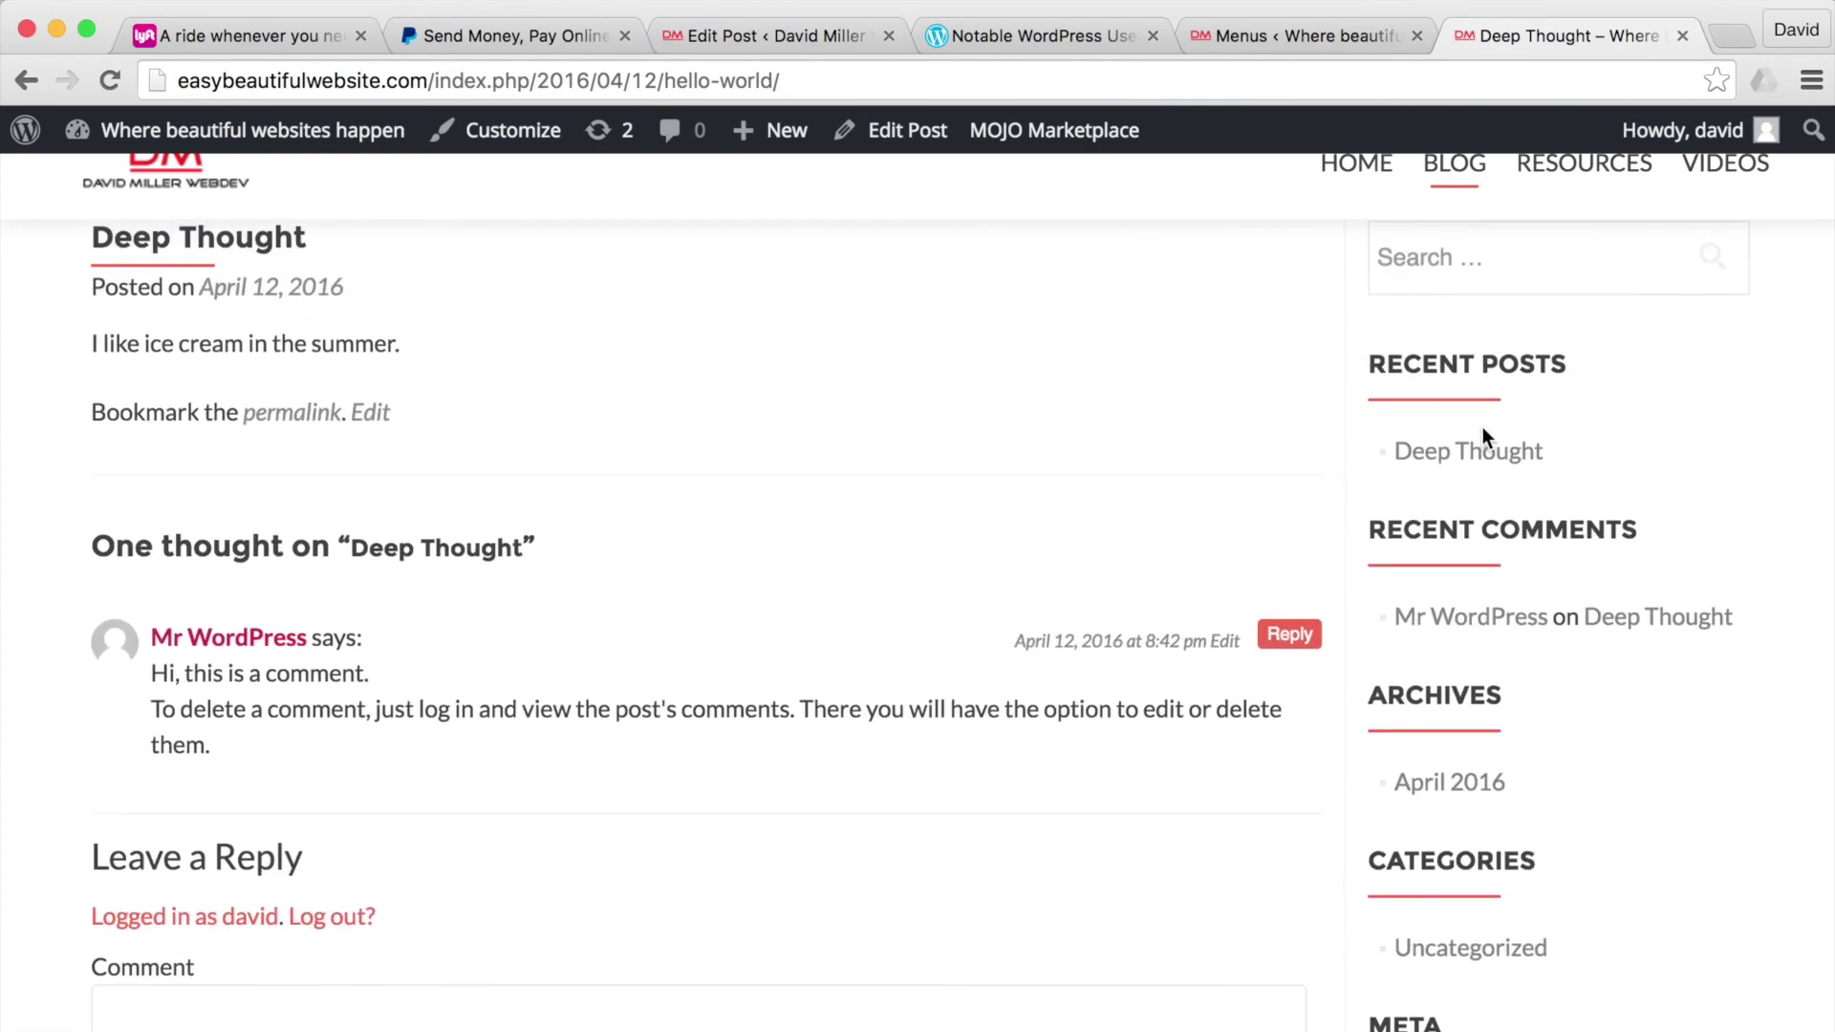
scroll(983, 753, "down", 3)
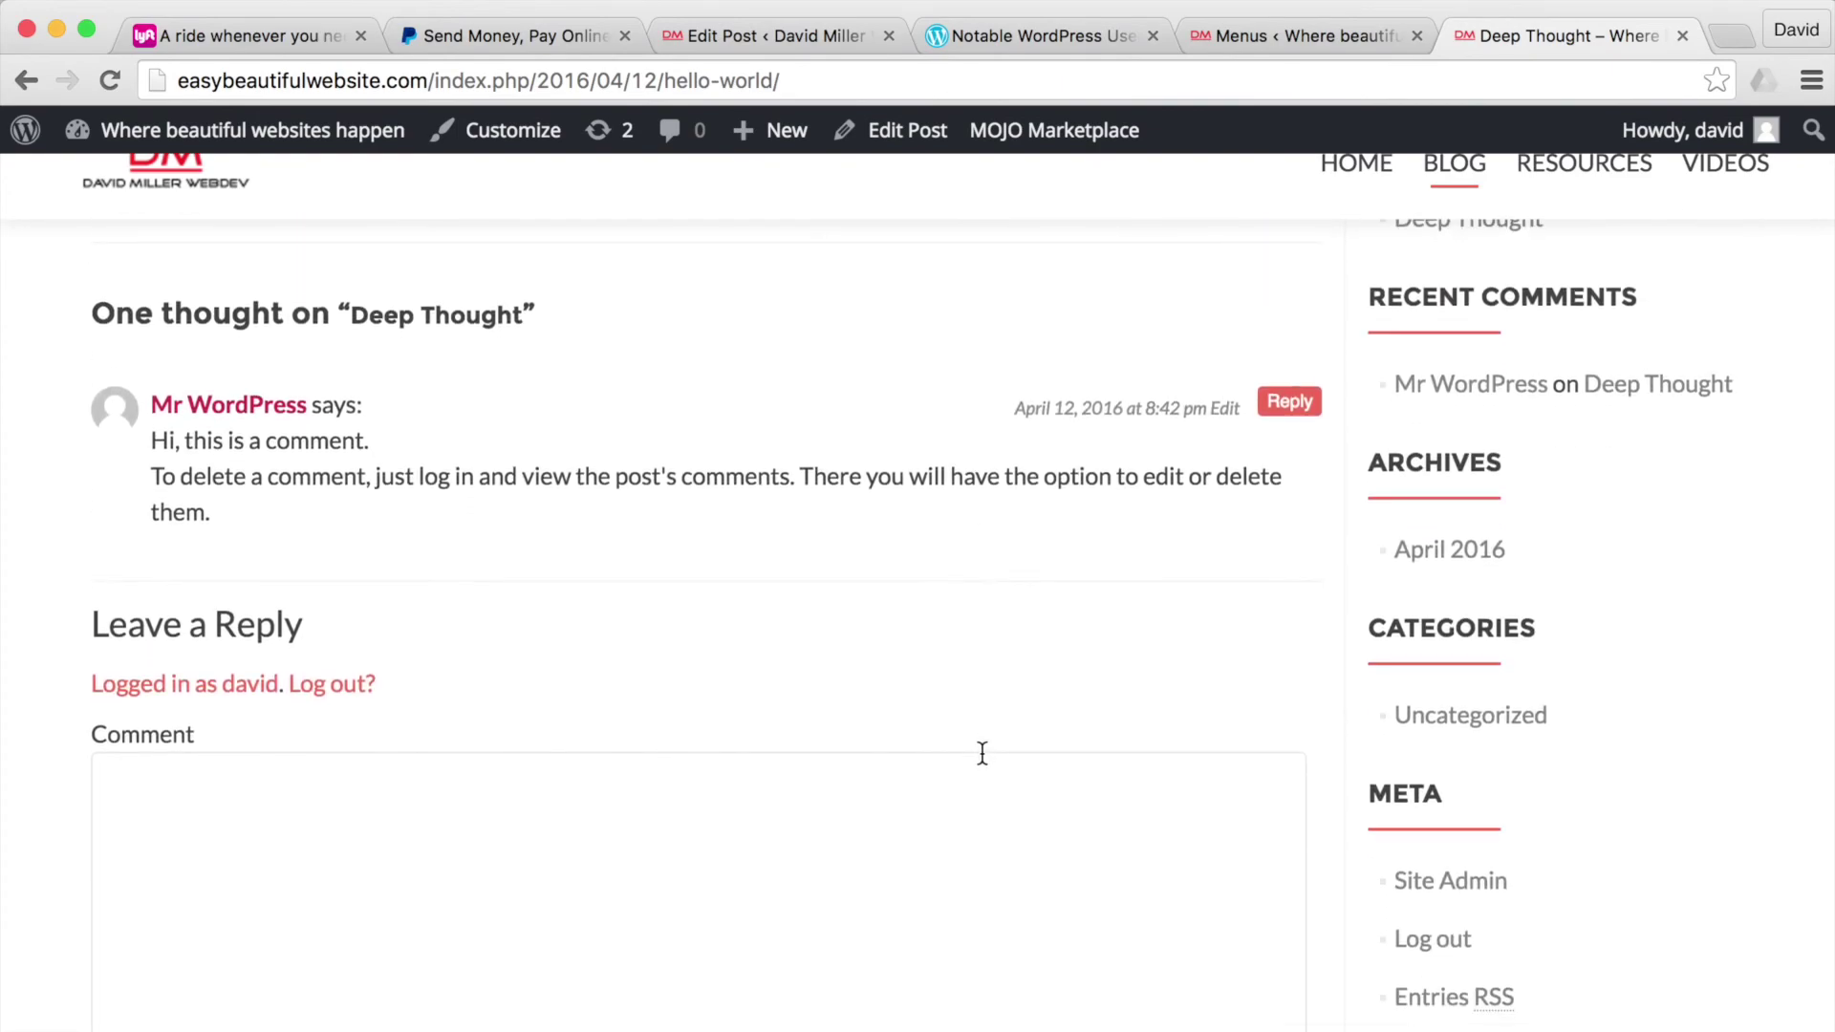
scroll(982, 753, "down", 1)
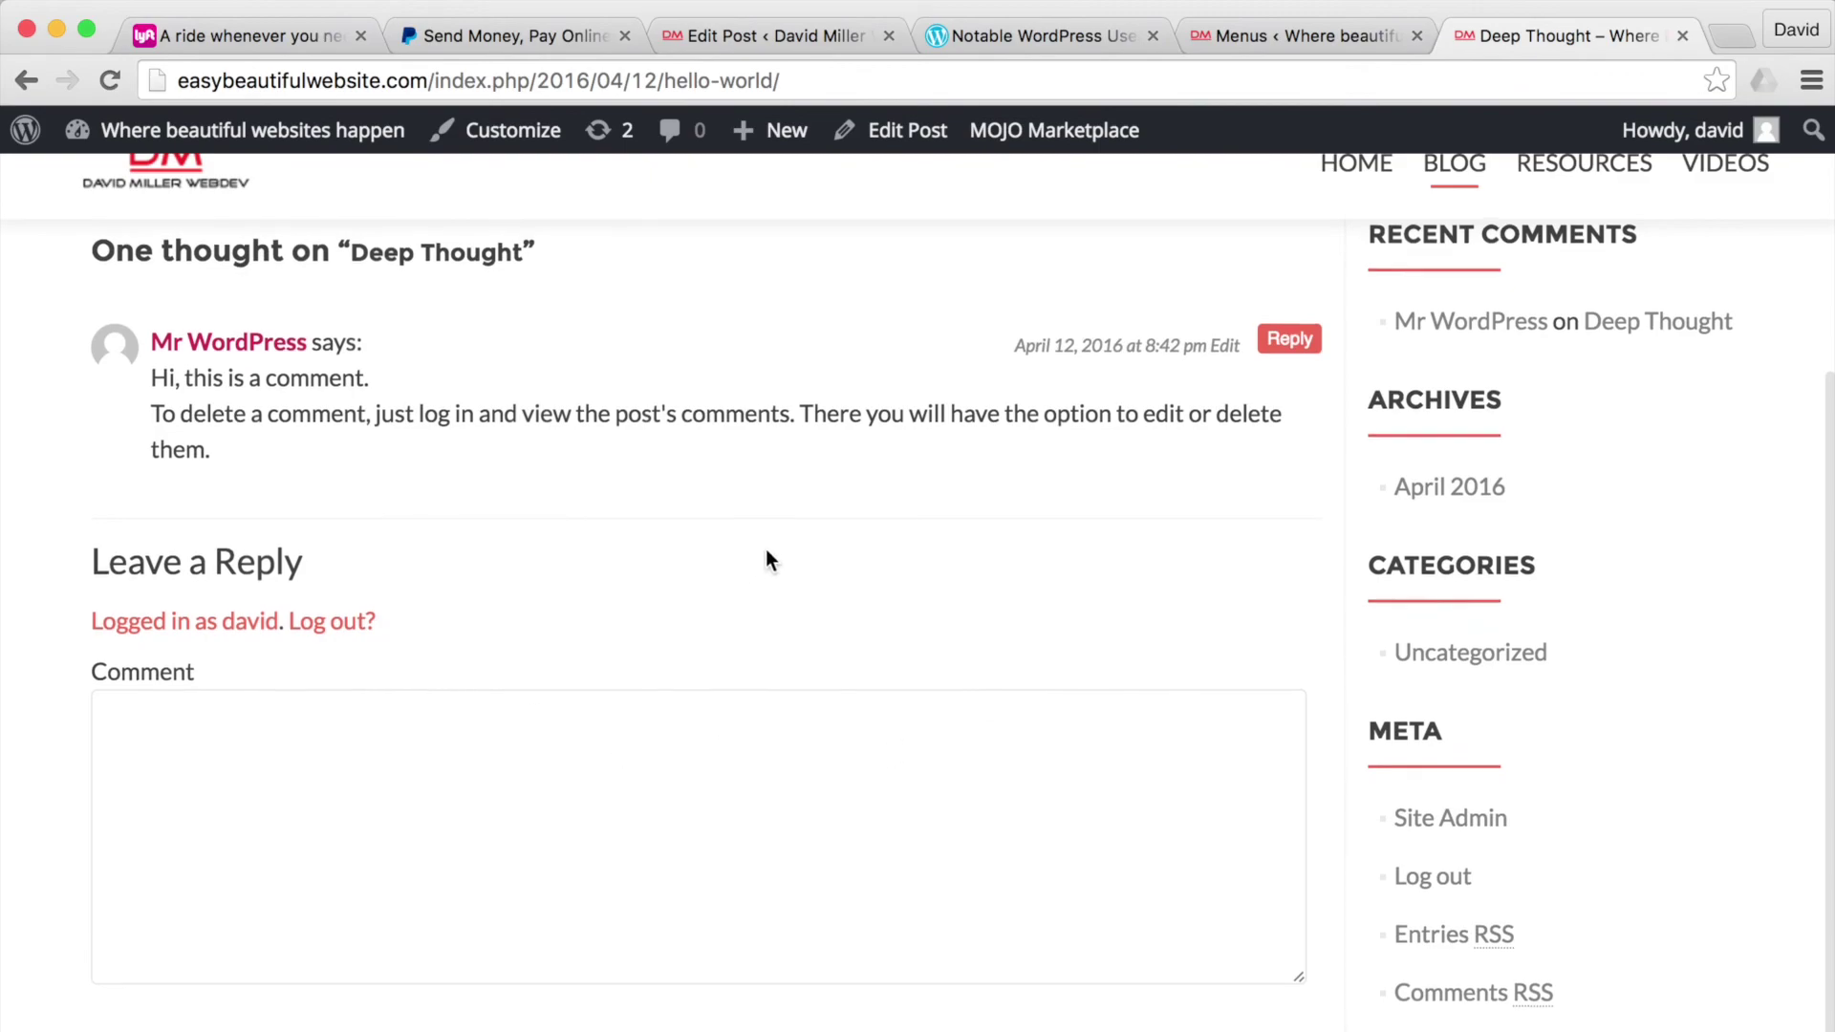
scroll(767, 560, "up", 5)
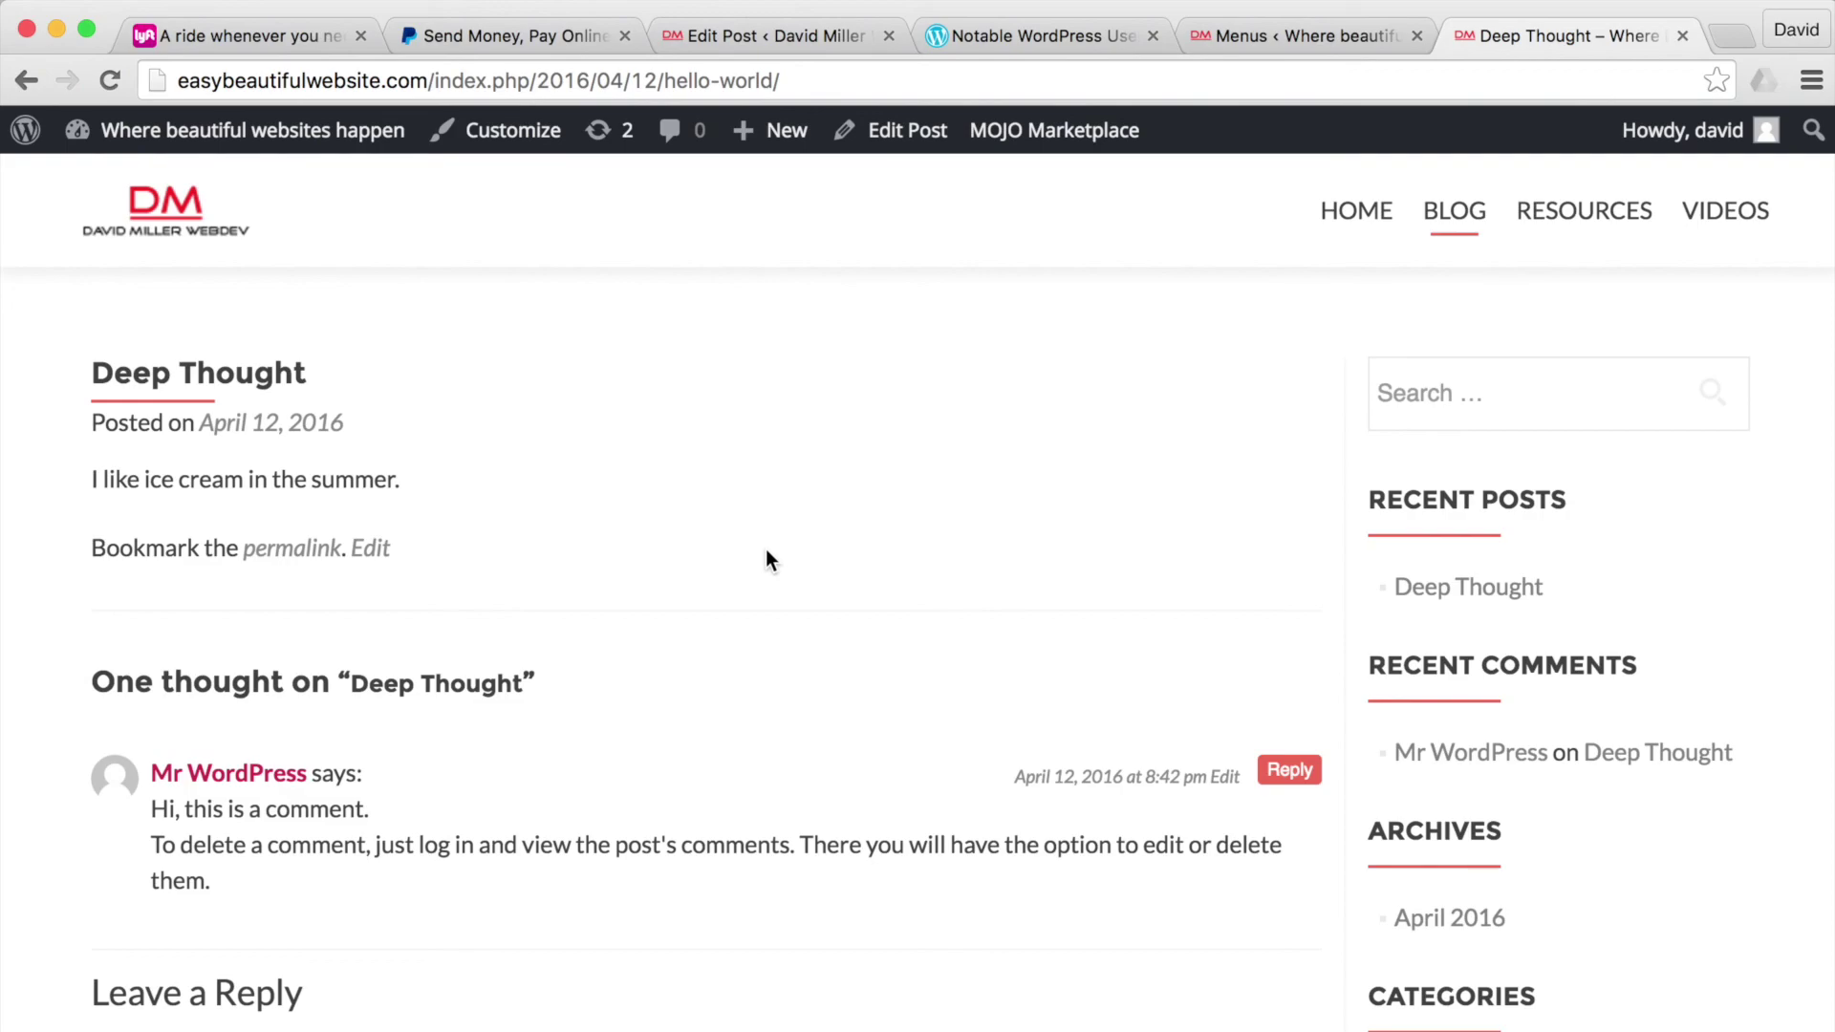
left_click(1347, 221)
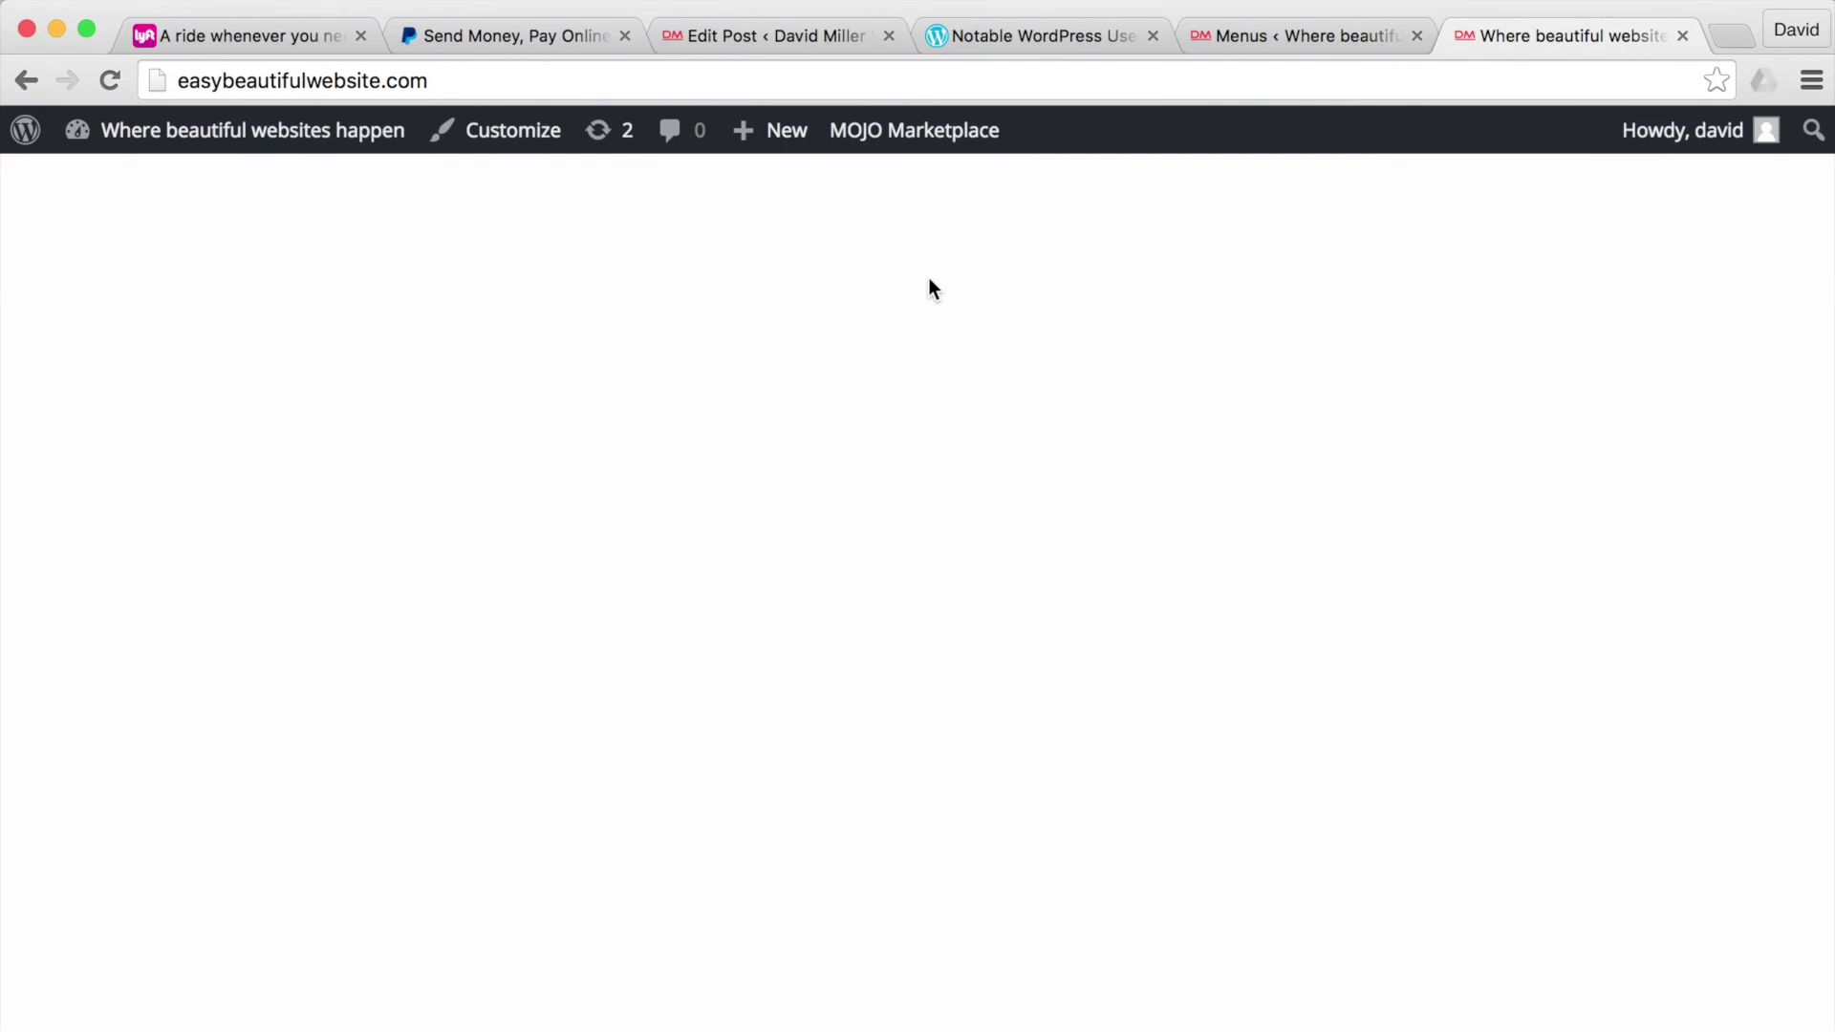